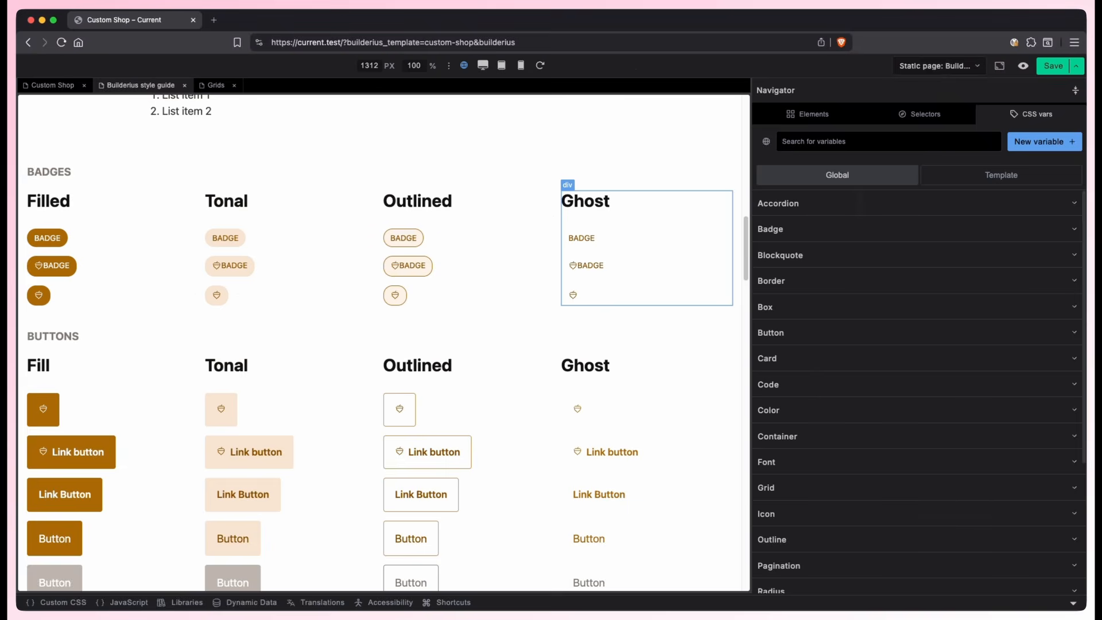
Set the global --color--primary--original variable to the blue oklch(0.539 0.211 274.926) and review it across the style guide.
{"action": "type", "text": "colo"}
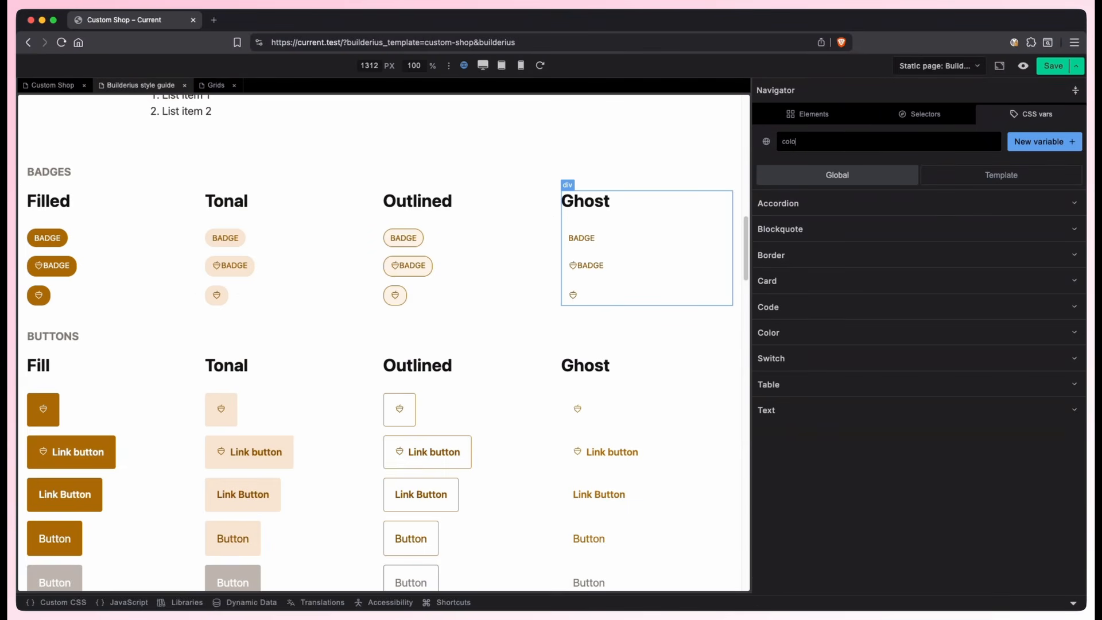
{"action": "left_click", "coordinate": [852, 333]}
{"action": "scroll", "coordinate": [852, 323], "scroll_direction": "down", "scroll_amount": 6}
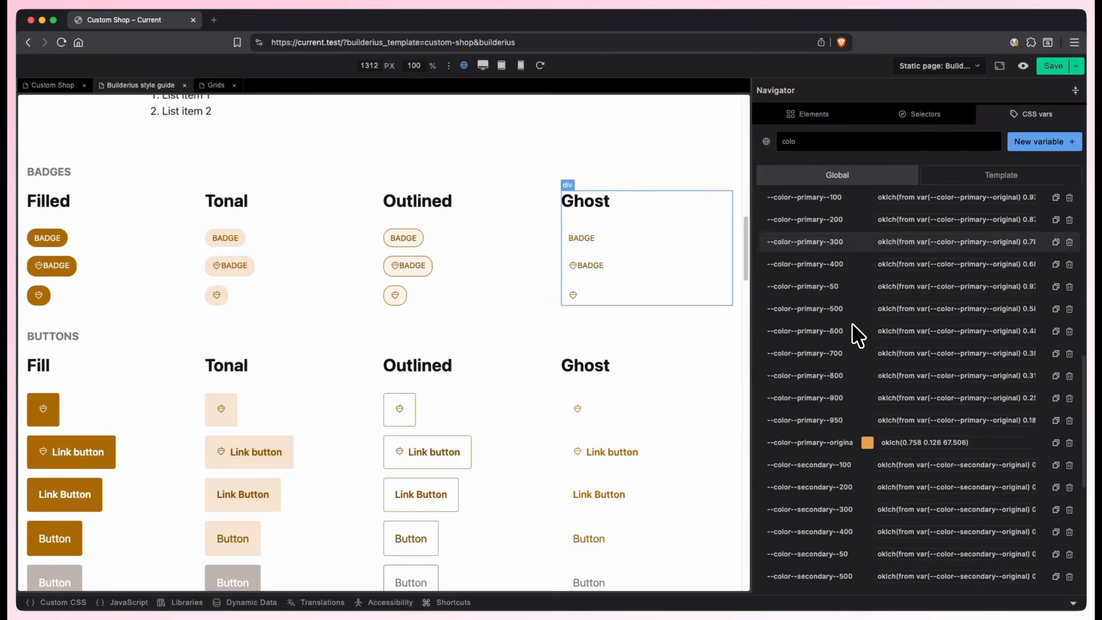
{"action": "left_click", "coordinate": [866, 337]}
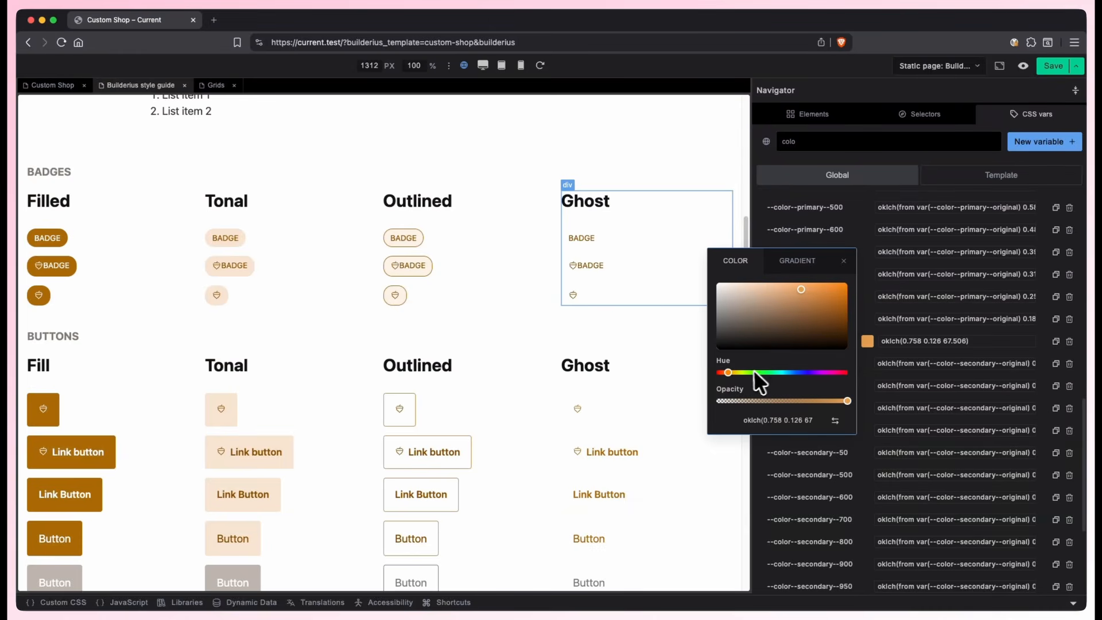
{"action": "left_click_drag", "start_coordinate": [728, 370], "coordinate": [802, 368]}
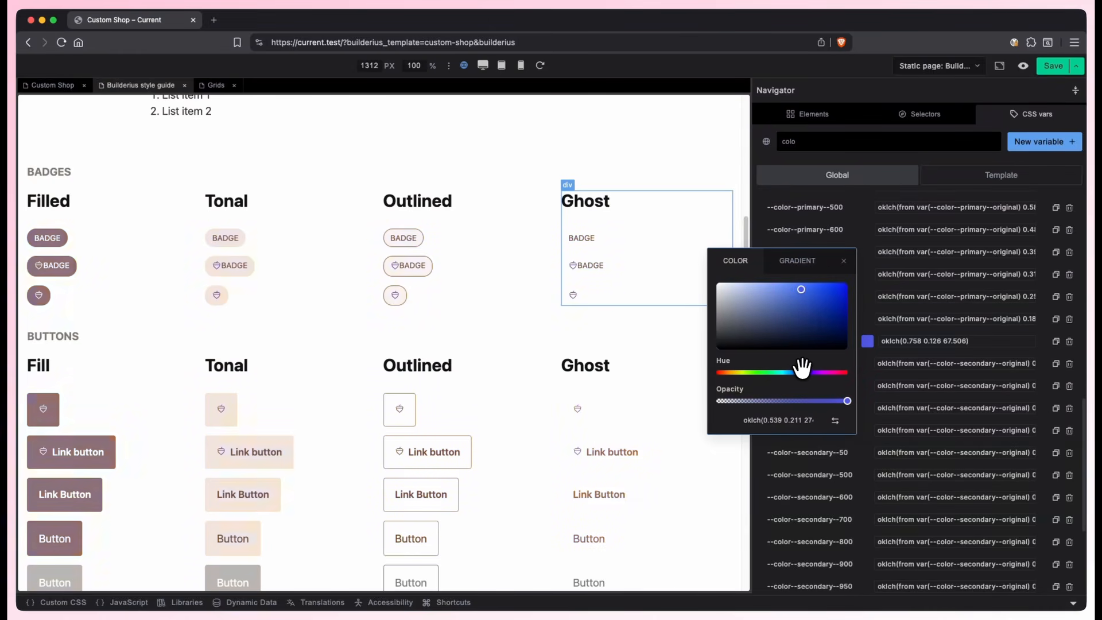
{"action": "scroll", "coordinate": [425, 332], "scroll_direction": "down", "scroll_amount": 5}
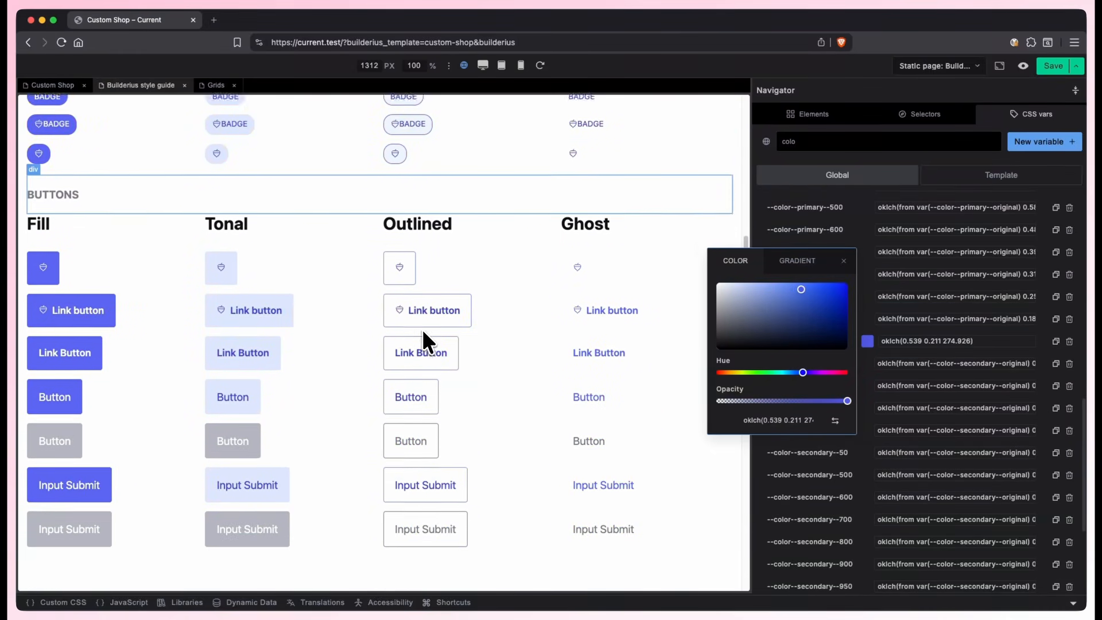
{"action": "scroll", "coordinate": [422, 329], "scroll_direction": "down", "scroll_amount": 15}
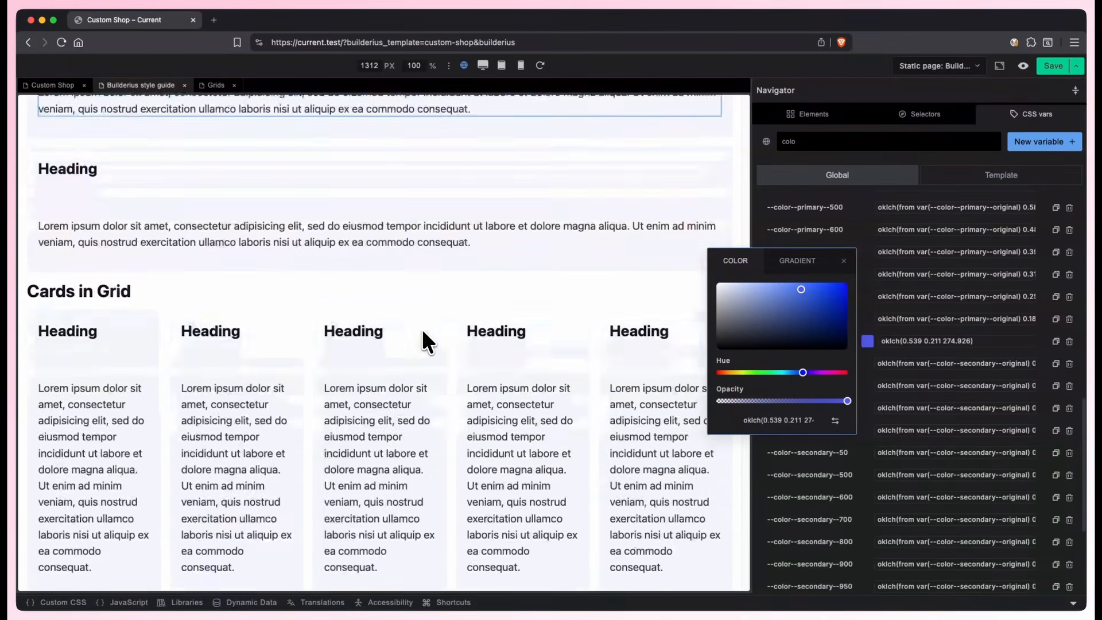
{"action": "scroll", "coordinate": [422, 329], "scroll_direction": "down", "scroll_amount": 6}
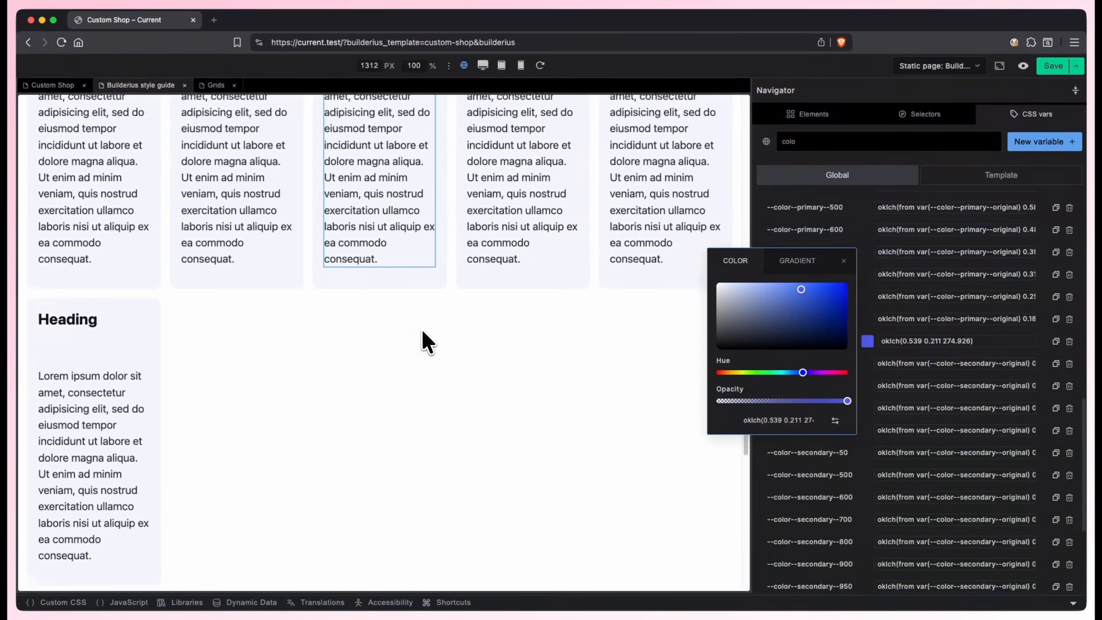
{"action": "scroll", "coordinate": [422, 329], "scroll_direction": "down", "scroll_amount": 16}
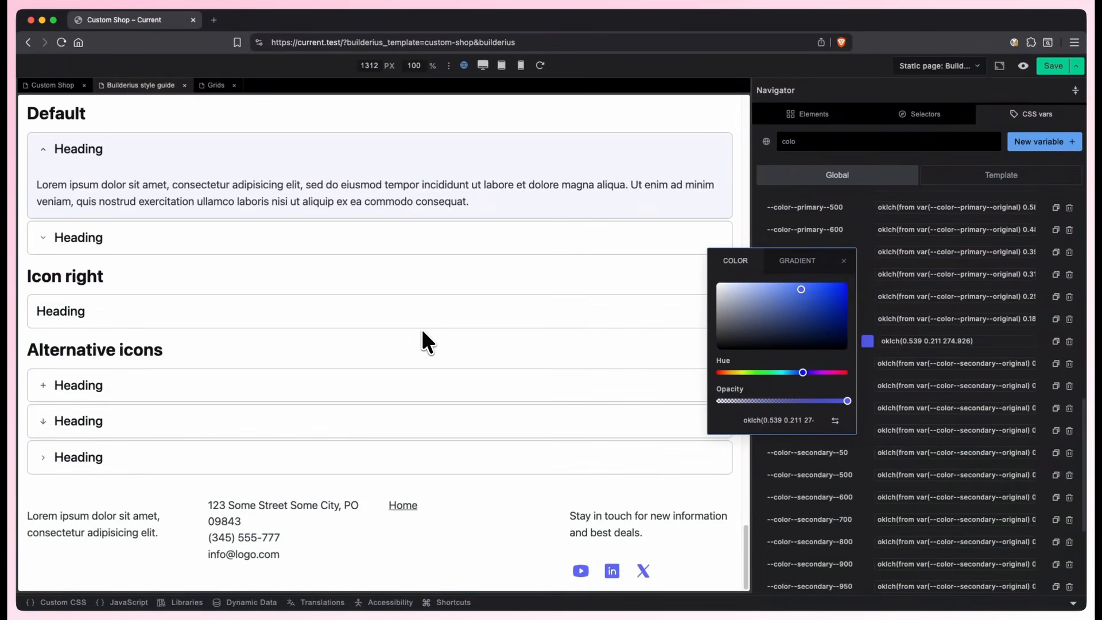
{"action": "scroll", "coordinate": [422, 332], "scroll_direction": "up", "scroll_amount": 20}
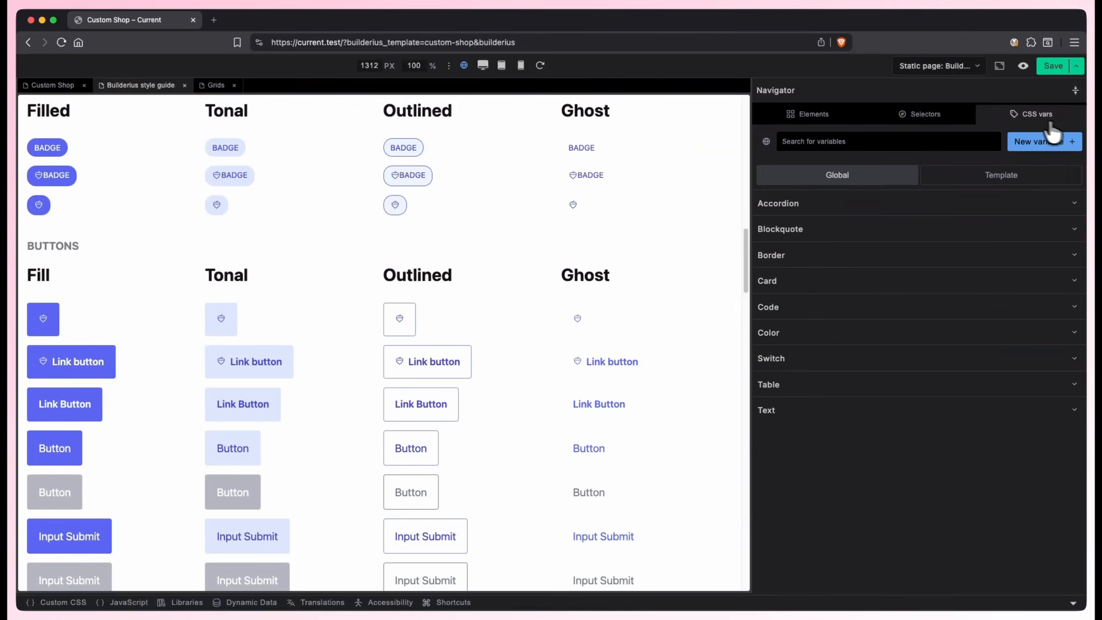
Open the complete CSS of the :root selector and search it for "primar".
{"action": "left_click", "coordinate": [947, 121]}
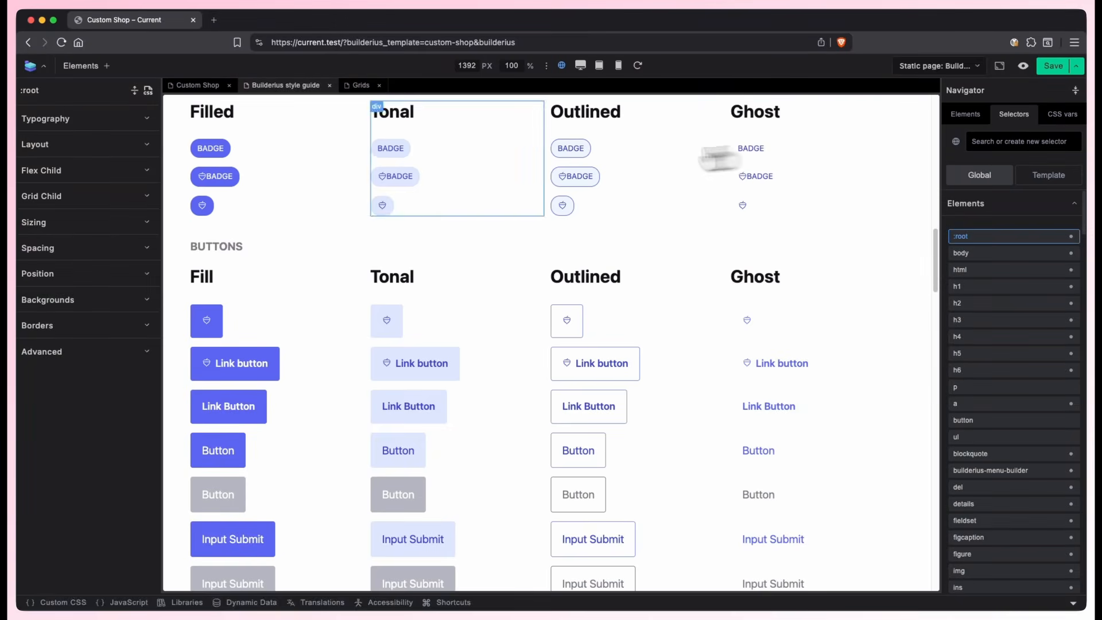
{"action": "left_click", "coordinate": [149, 93]}
{"action": "left_click", "coordinate": [263, 114]}
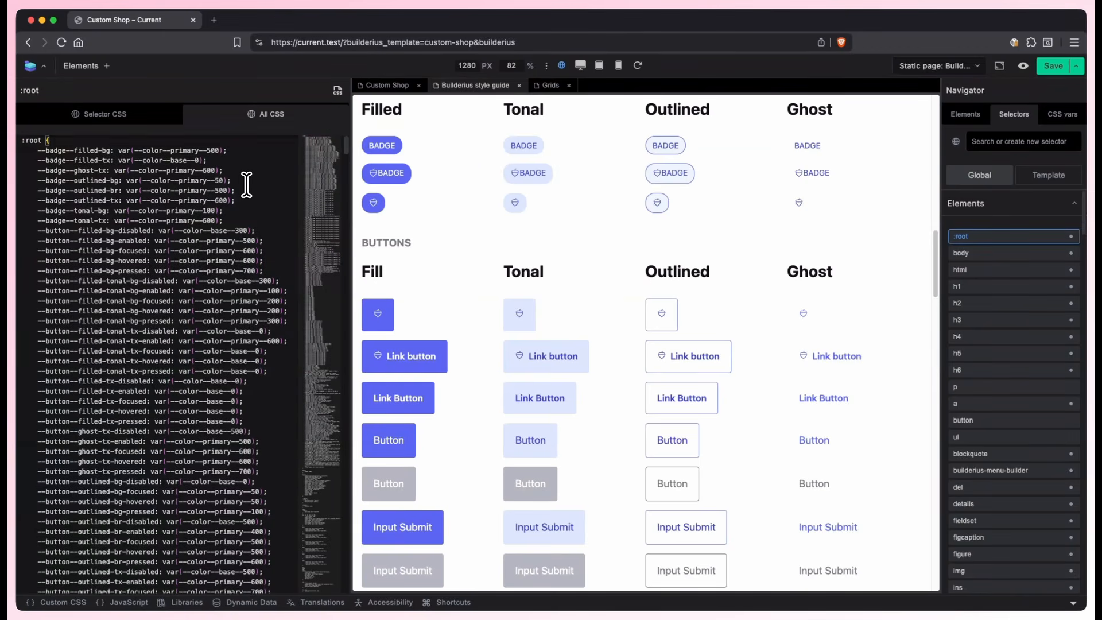
{"action": "key", "text": "super+f"}
{"action": "type", "text": "primar"}
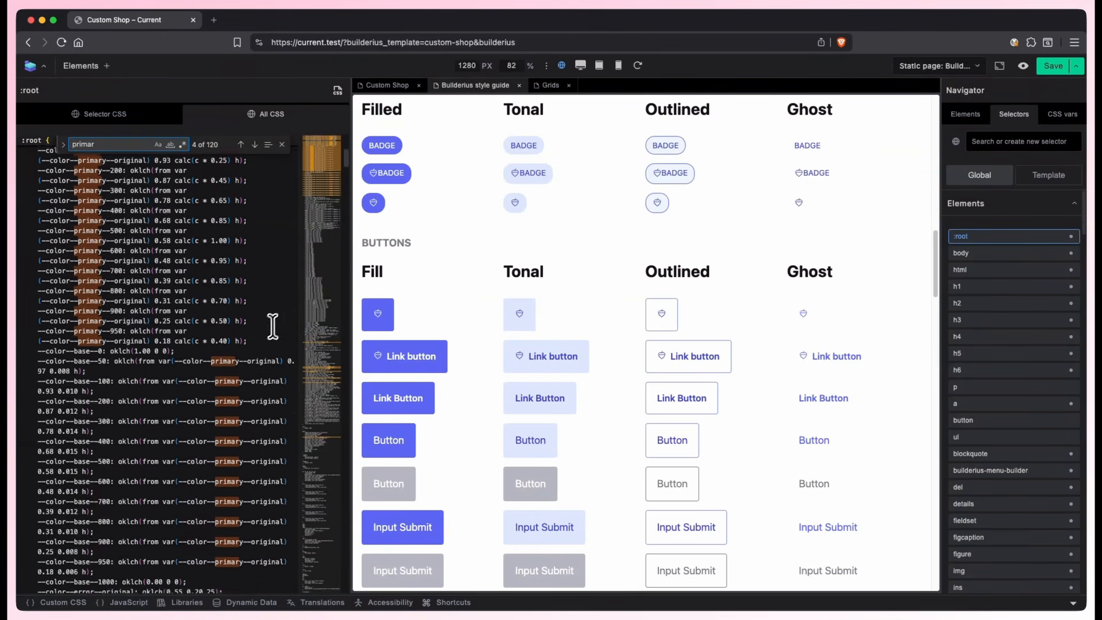
Copy the declarations from --color--primary--original through --color--primary--950 in the :root CSS.
{"action": "scroll", "coordinate": [273, 326], "scroll_direction": "down", "scroll_amount": 3}
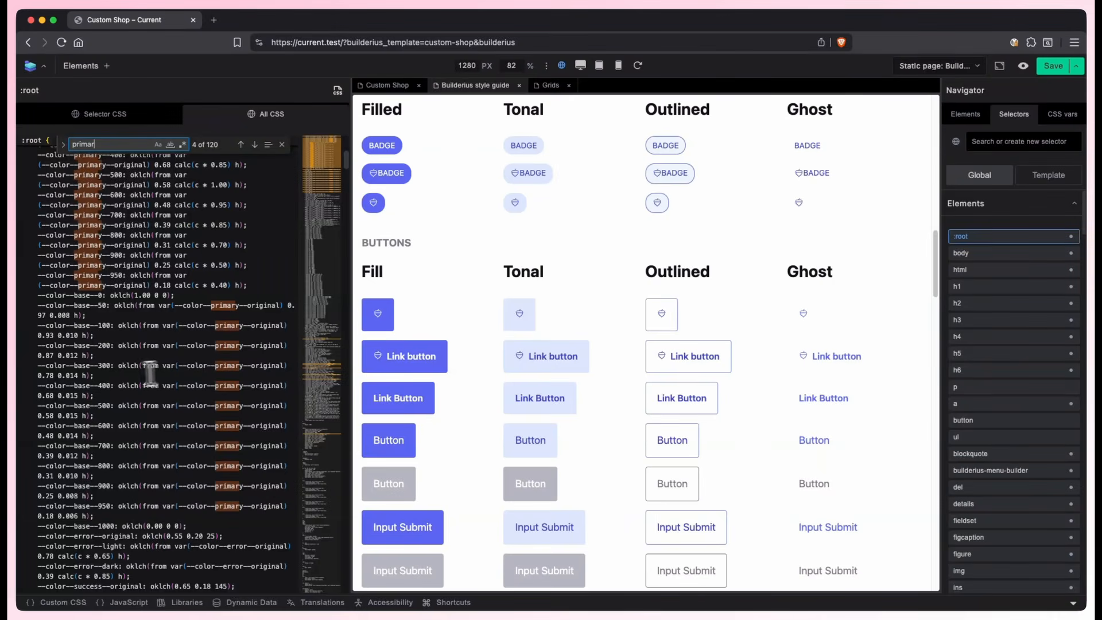
{"action": "scroll", "coordinate": [35, 316], "scroll_direction": "up", "scroll_amount": 9}
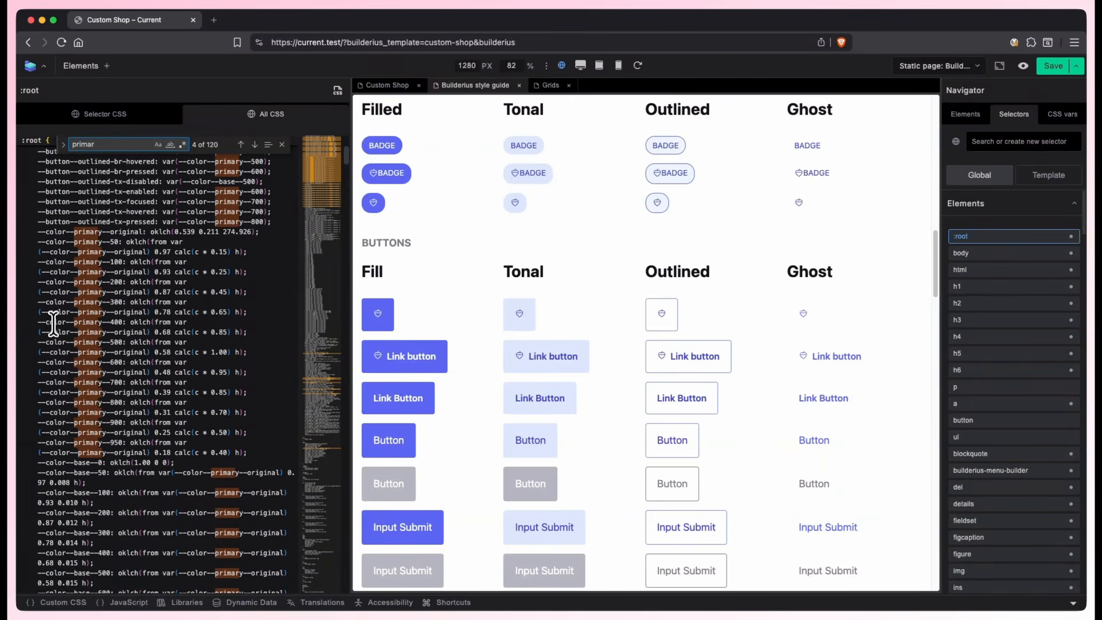
{"action": "scroll", "coordinate": [58, 273], "scroll_direction": "down", "scroll_amount": 2}
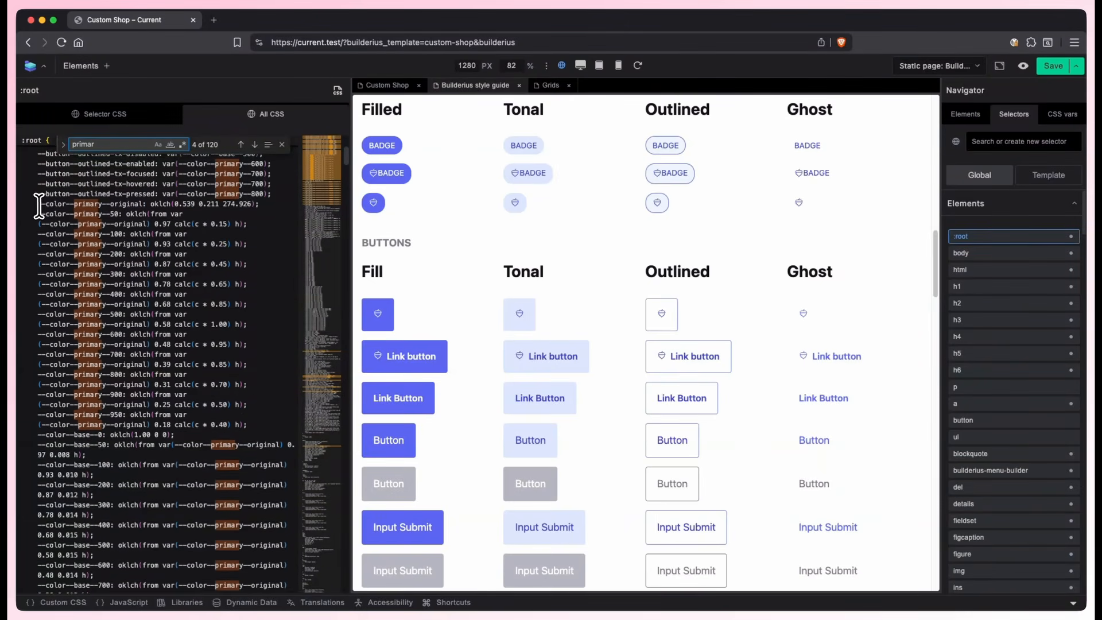
{"action": "left_click_drag", "start_coordinate": [37, 203], "coordinate": [250, 424]}
{"action": "key", "text": "super+c"}
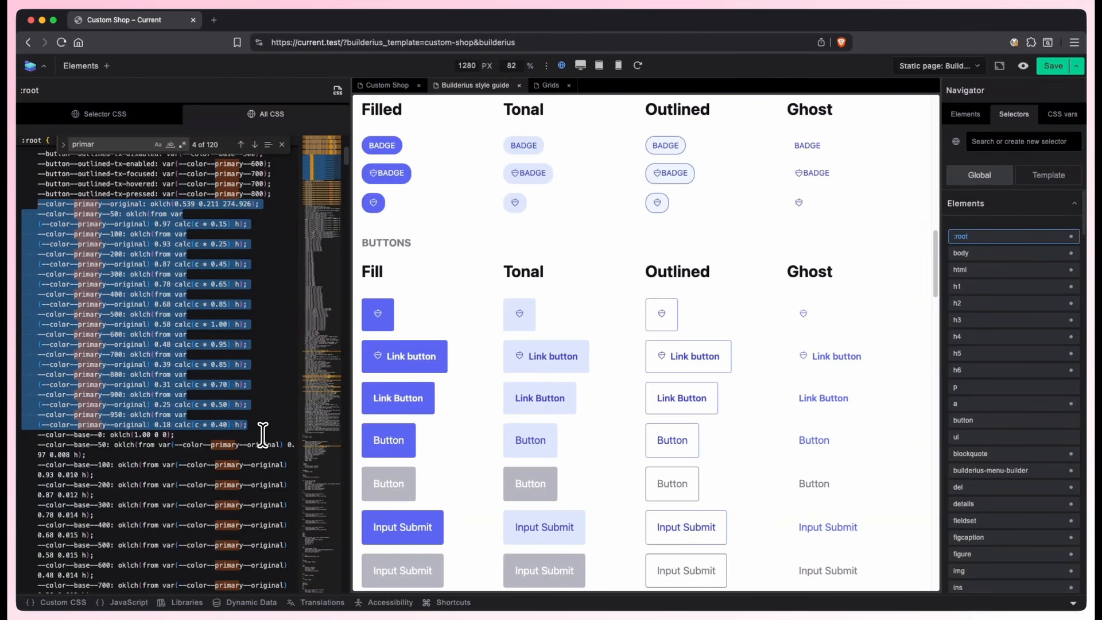
Switch to Sublime Text, paste the copied declarations into a new file, and replace every "primary" with "secondary".
{"action": "key", "text": "super+Tab"}
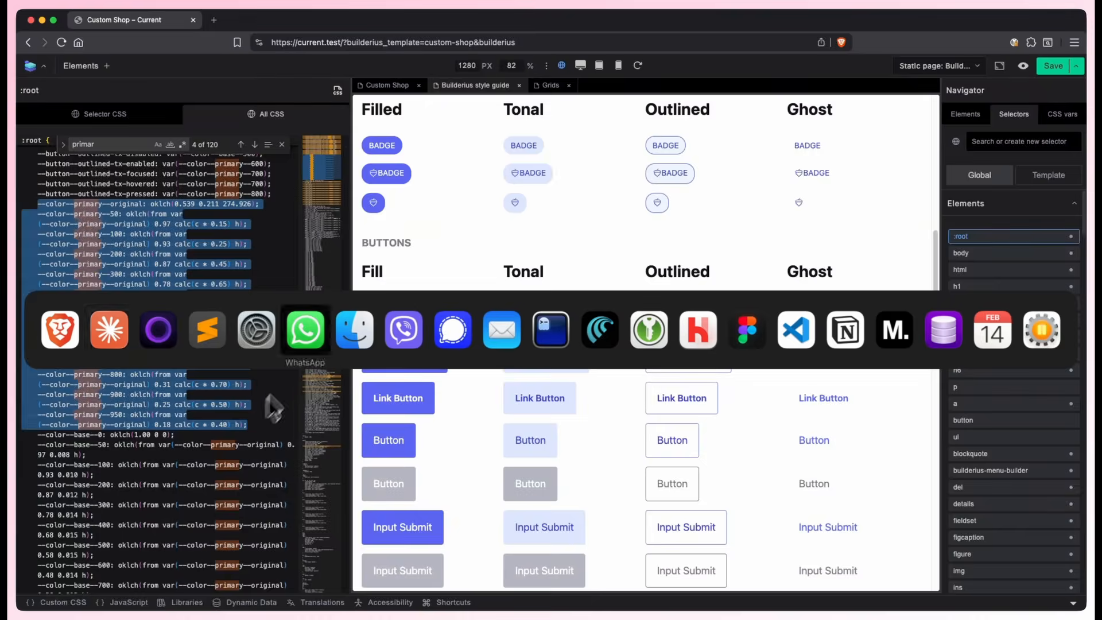
{"action": "key", "text": "super+n"}
{"action": "key", "text": "super+v"}
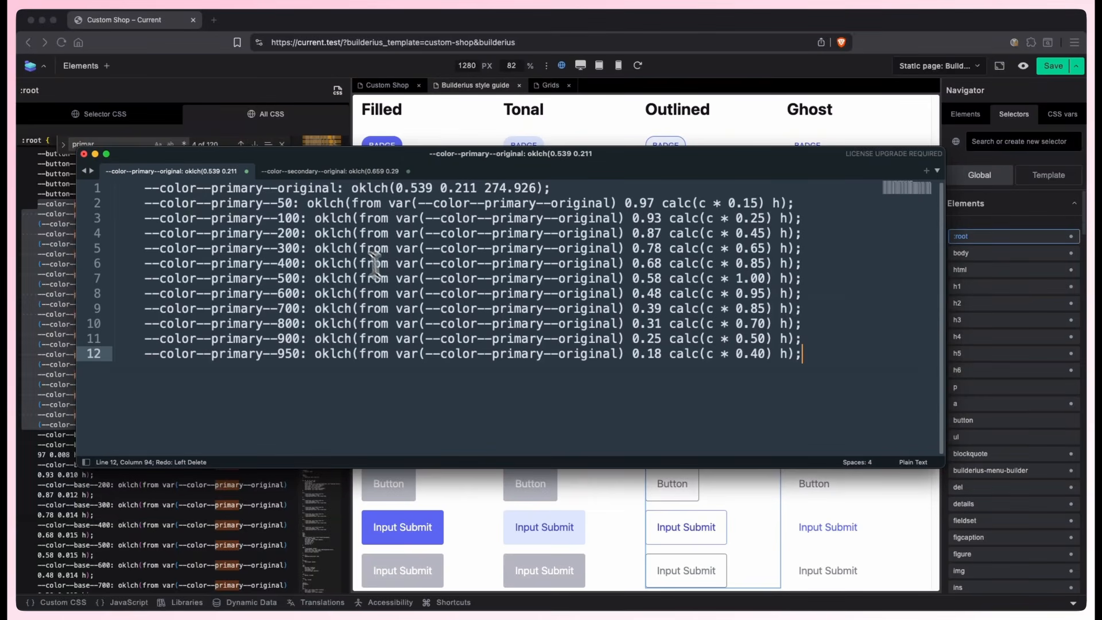
{"action": "left_click", "coordinate": [332, 242]}
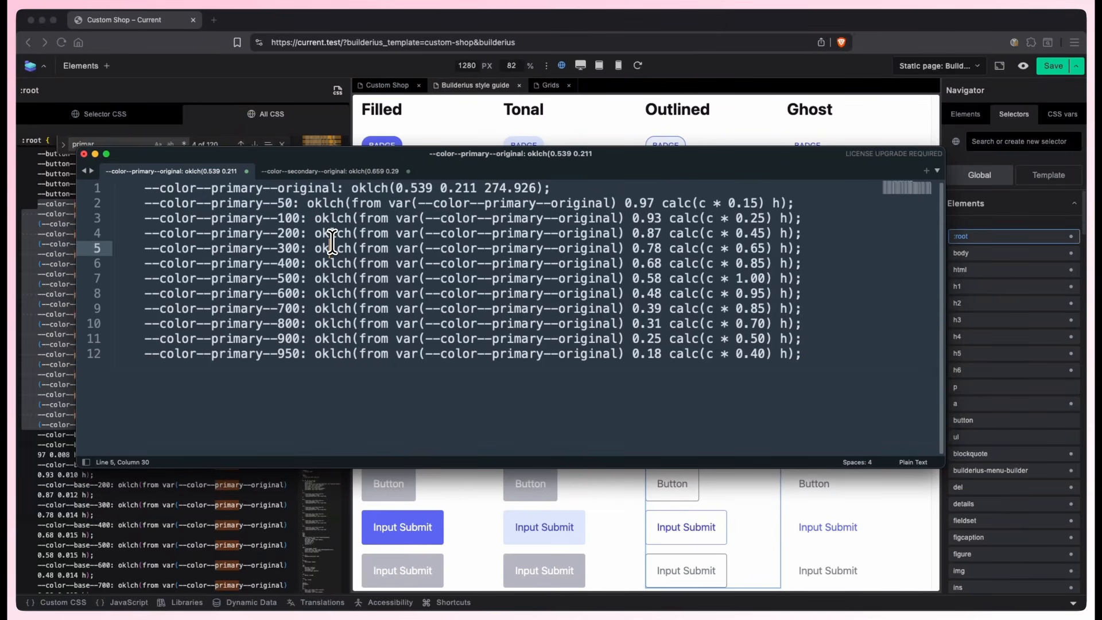
{"action": "key", "text": "super+alt+f"}
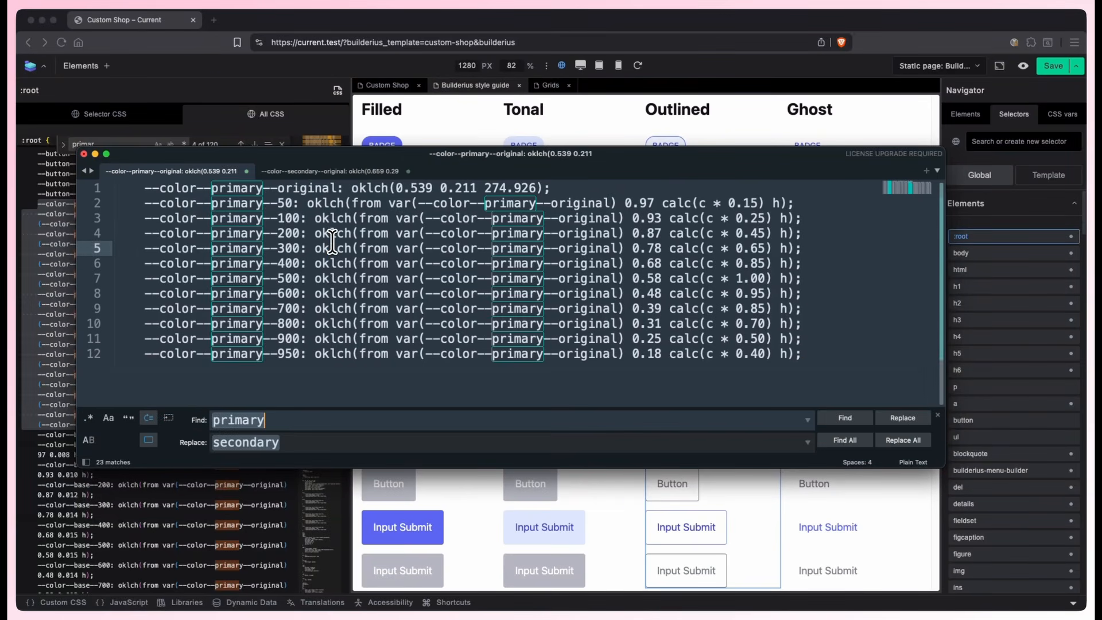
{"action": "left_click", "coordinate": [903, 440]}
{"action": "left_click", "coordinate": [648, 395]}
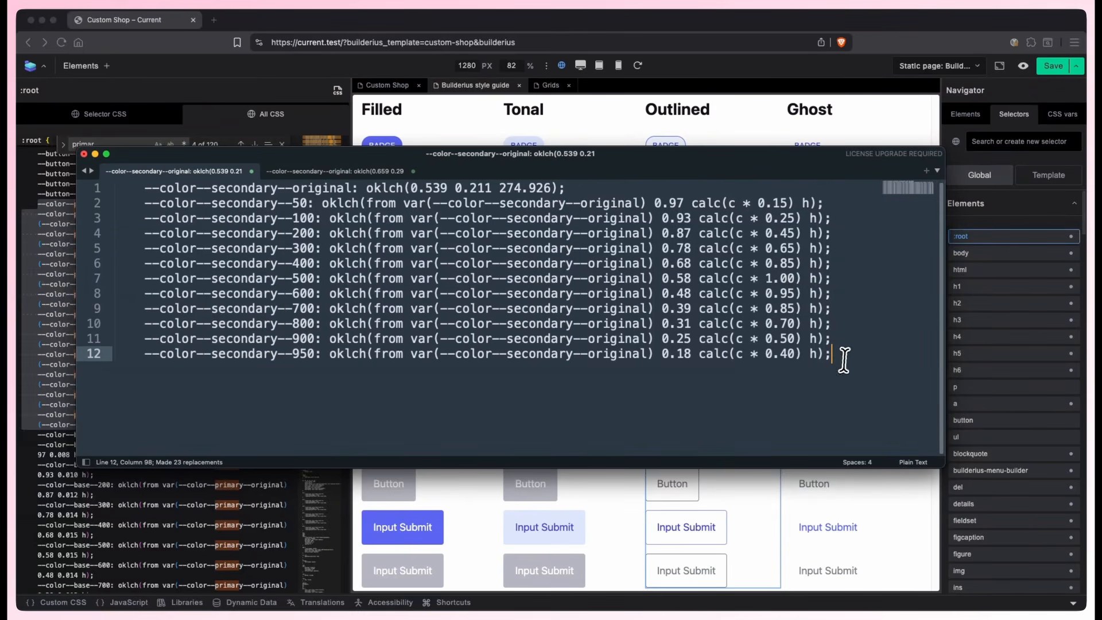
Copy all the --color--secondary declarations and paste them into the :root CSS in the browser, directly below --color--primary--950.
{"action": "left_click_drag", "start_coordinate": [844, 359], "coordinate": [94, 191]}
{"action": "key", "text": "super+c"}
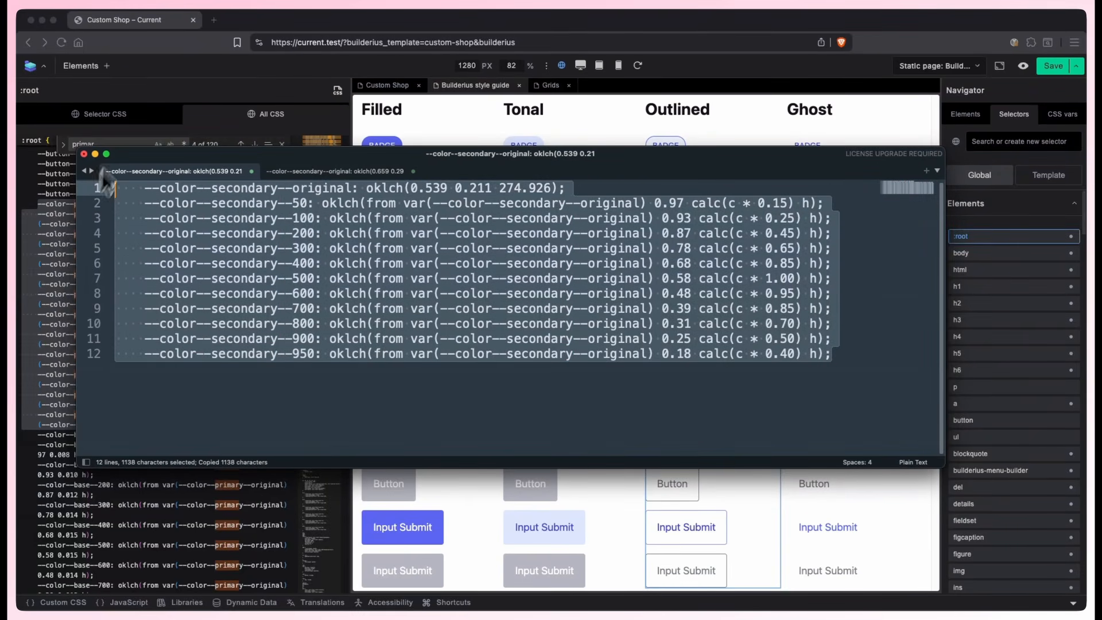
{"action": "left_click", "coordinate": [153, 86]}
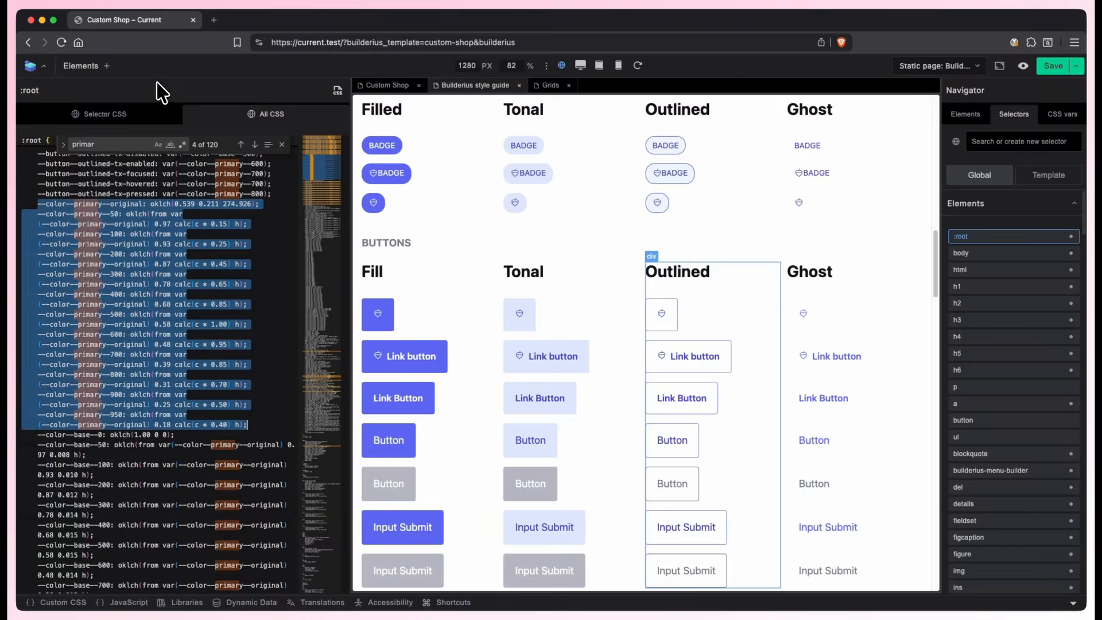
{"action": "left_click", "coordinate": [252, 426]}
{"action": "key", "text": "Return"}
{"action": "key", "text": "super+v"}
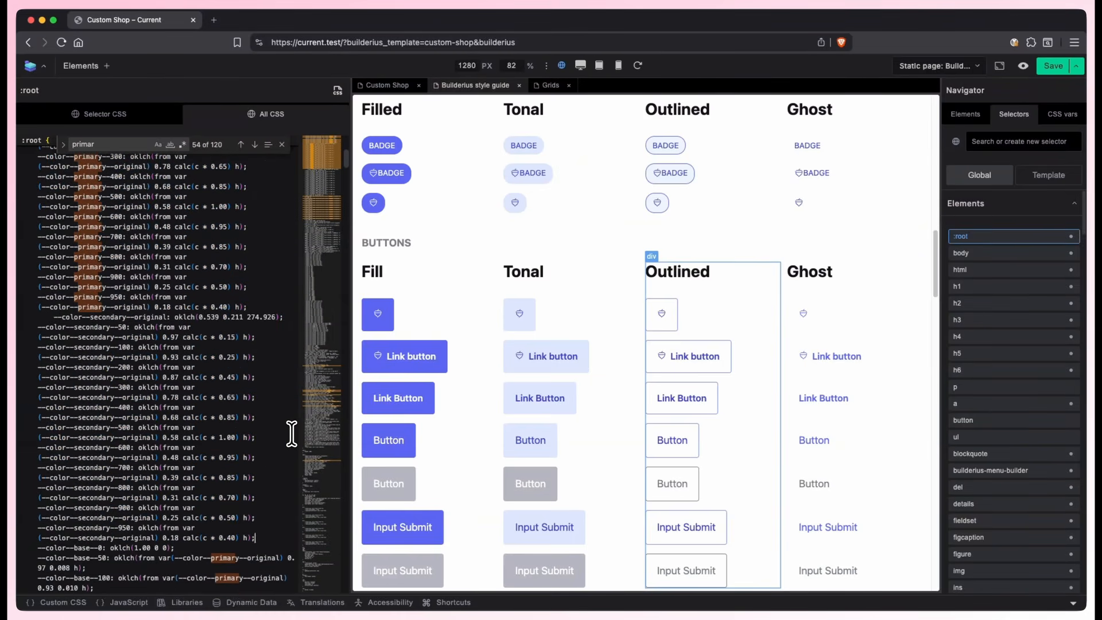
{"action": "left_click", "coordinate": [339, 92]}
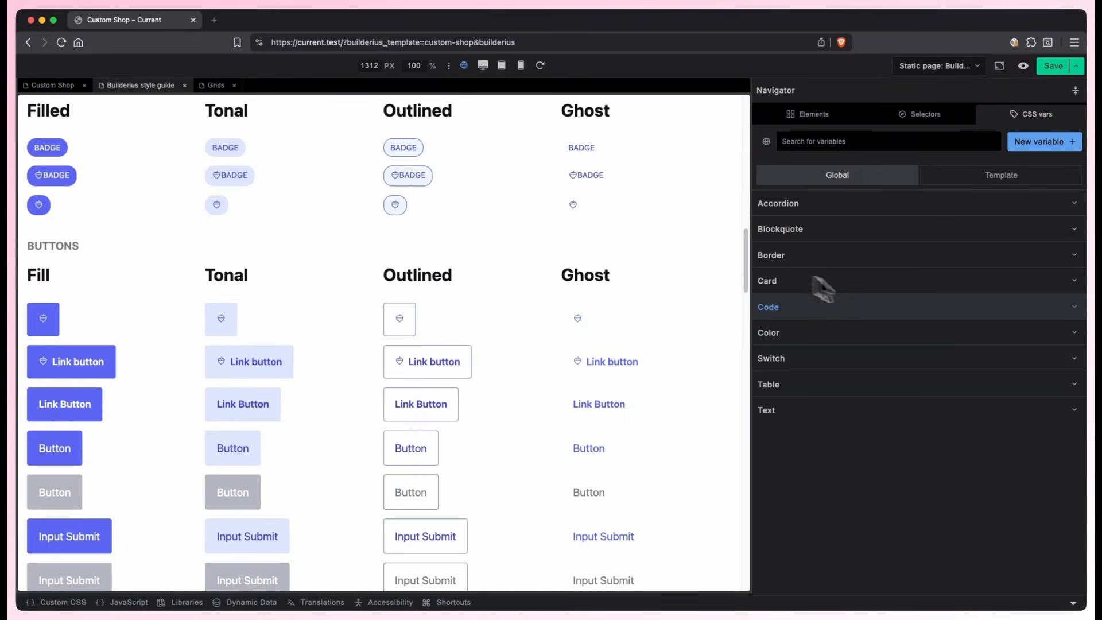
Set the global --color--secondary--original variable to the crimson oklch(0.586 0.199 11.497).
{"action": "left_click", "coordinate": [866, 333]}
{"action": "scroll", "coordinate": [868, 356], "scroll_direction": "down", "scroll_amount": 5}
{"action": "scroll", "coordinate": [869, 359], "scroll_direction": "down", "scroll_amount": 10}
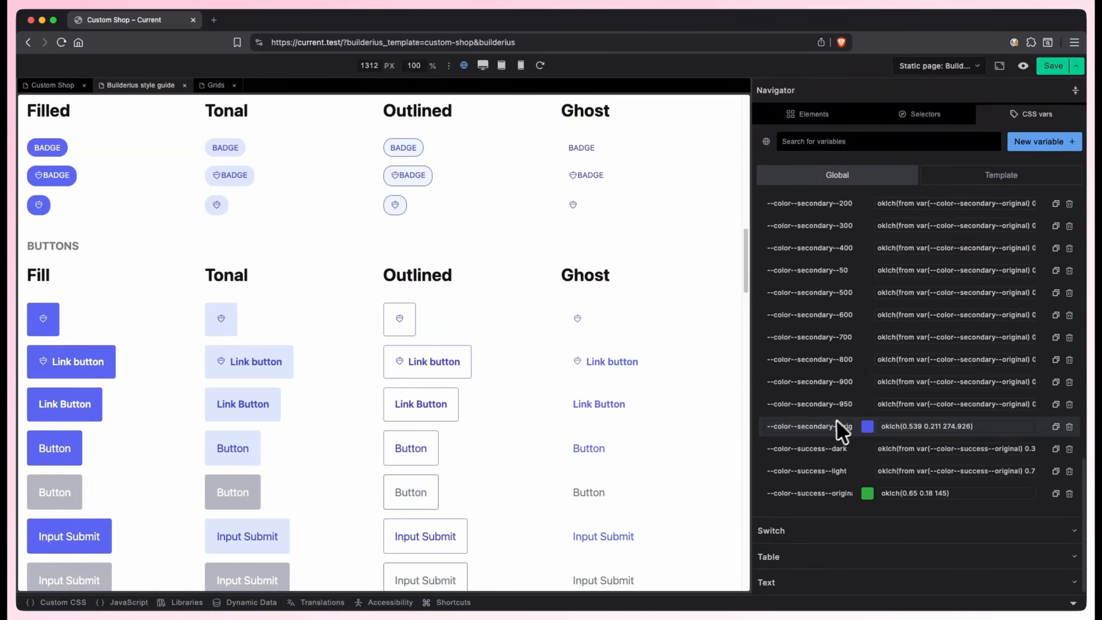
{"action": "left_click", "coordinate": [867, 428]}
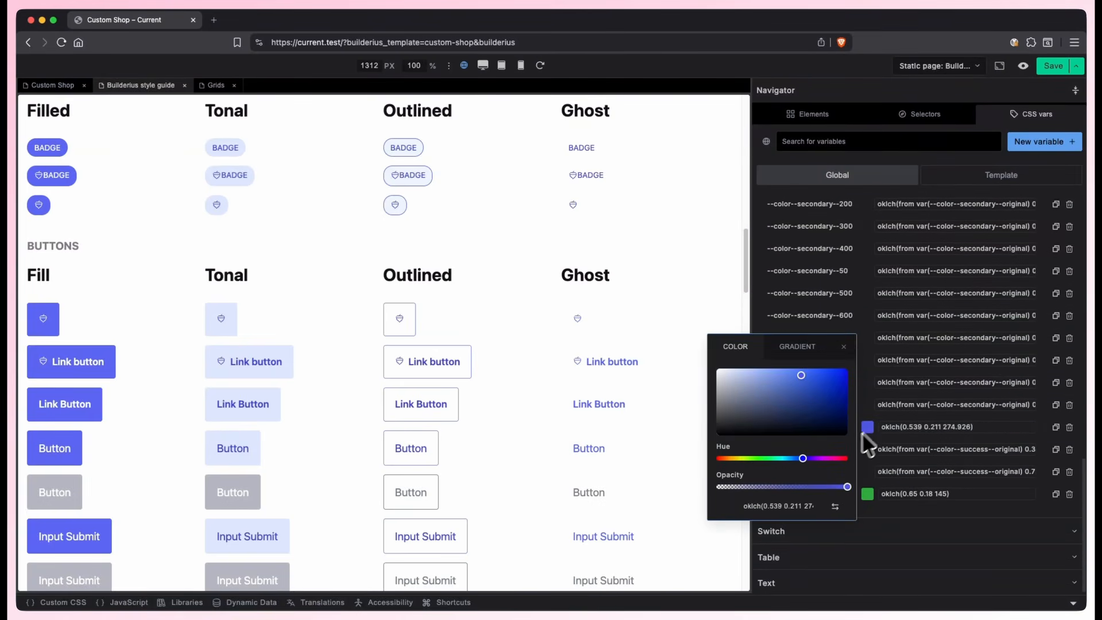
{"action": "left_click_drag", "start_coordinate": [810, 457], "coordinate": [842, 458]}
{"action": "left_click", "coordinate": [817, 379]}
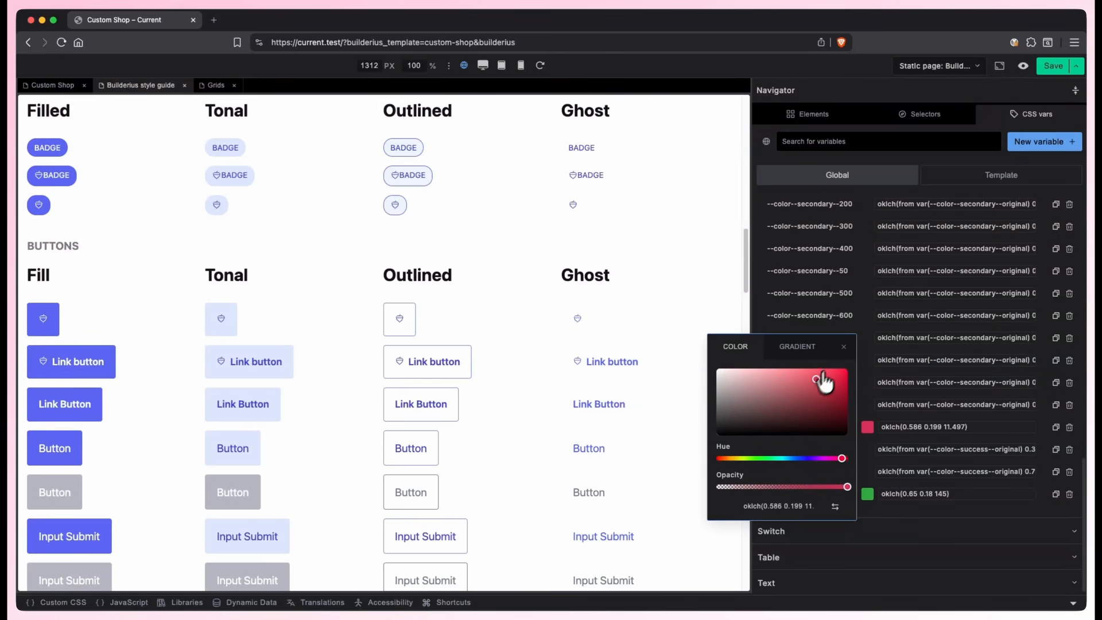
{"action": "left_click", "coordinate": [844, 348]}
Duplicate the Tonal column in both the Badges and the Buttons sections of the style guide.
{"action": "scroll", "coordinate": [631, 427], "scroll_direction": "down", "scroll_amount": 2}
{"action": "scroll", "coordinate": [631, 428], "scroll_direction": "up", "scroll_amount": 1}
{"action": "scroll", "coordinate": [632, 433], "scroll_direction": "up", "scroll_amount": 2}
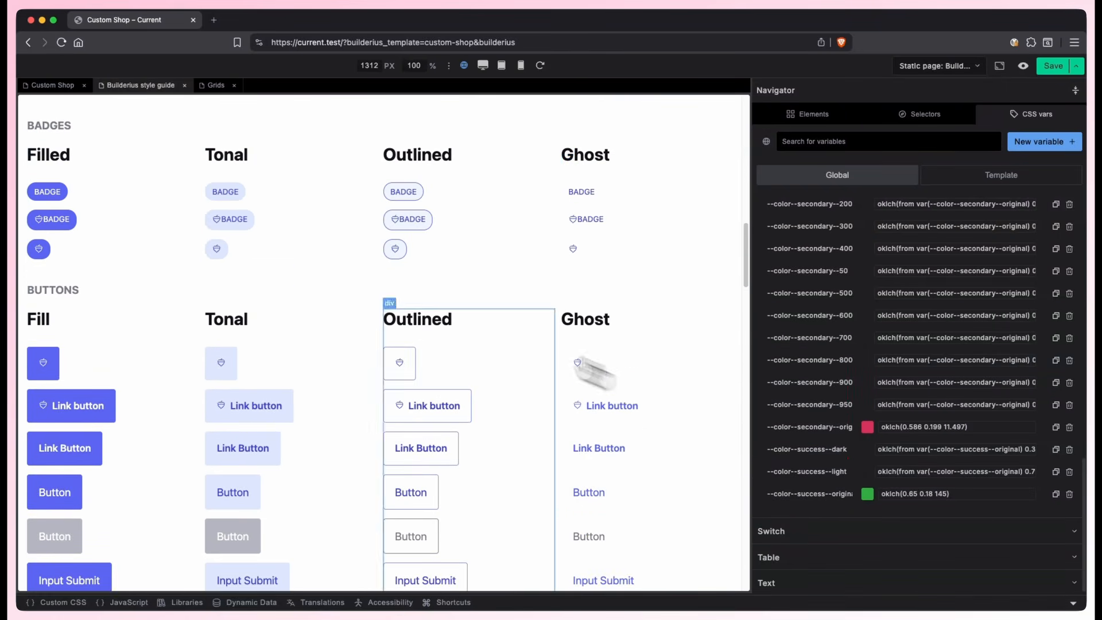
{"action": "left_click", "coordinate": [327, 226]}
{"action": "right_click", "coordinate": [1009, 339]}
{"action": "left_click", "coordinate": [970, 371]}
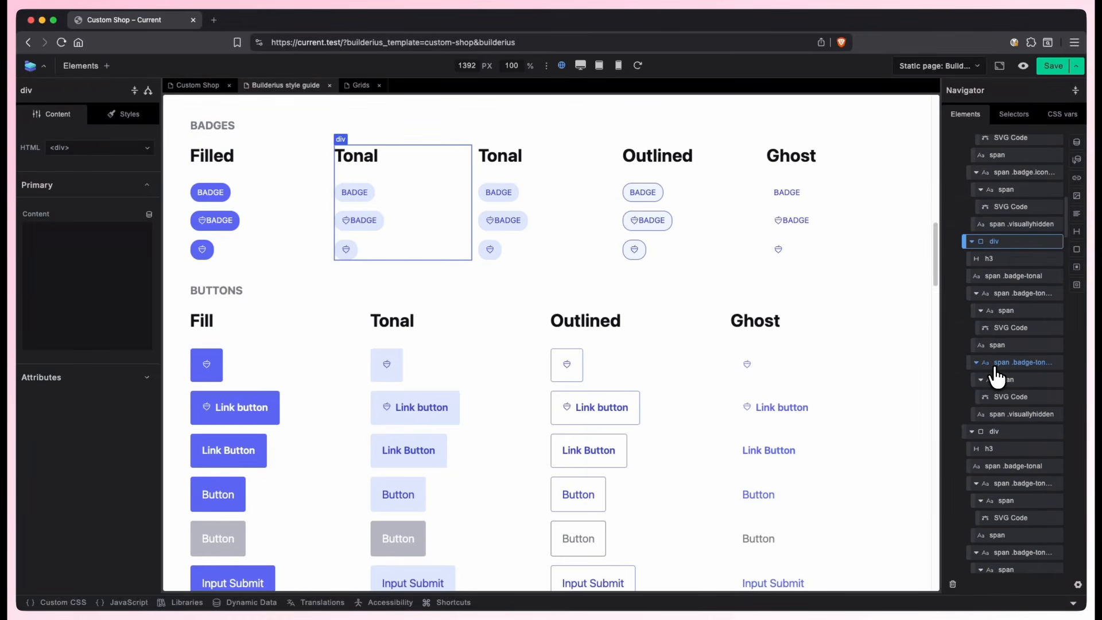
{"action": "left_click", "coordinate": [506, 395]}
{"action": "right_click", "coordinate": [1005, 353]}
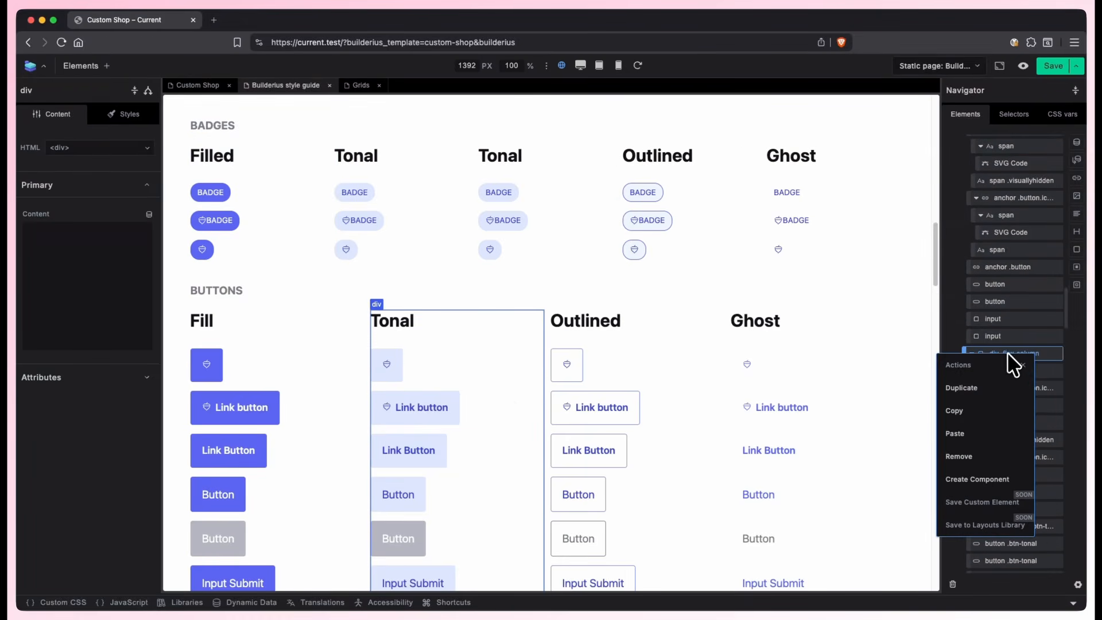
{"action": "left_click", "coordinate": [991, 387]}
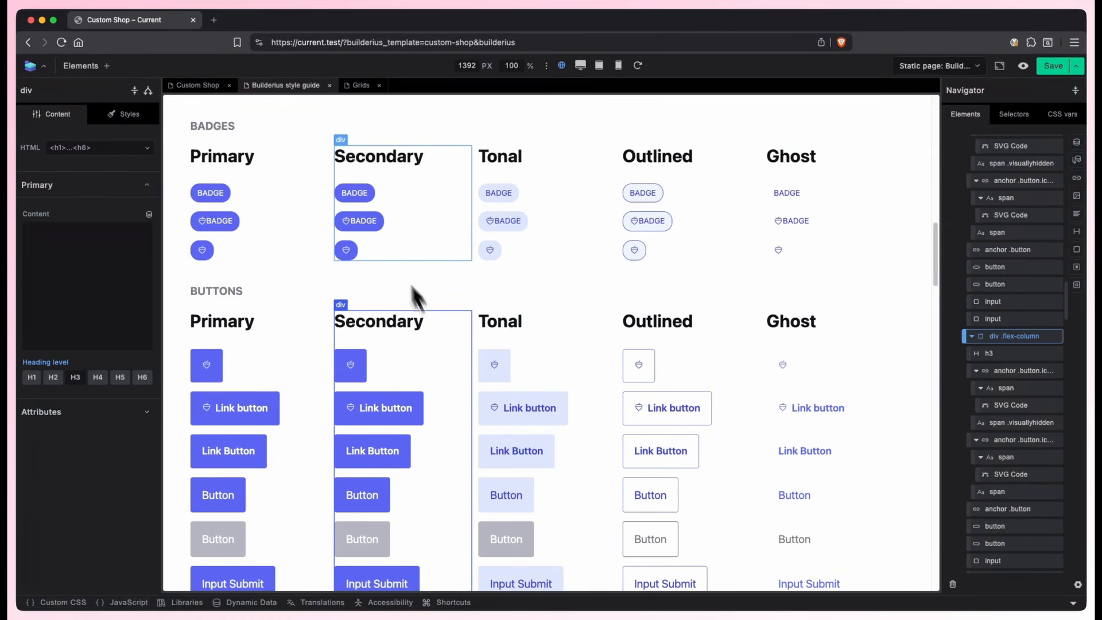
Add the .secondary-btn class to the badges in the Secondary column.
{"action": "left_click", "coordinate": [370, 198]}
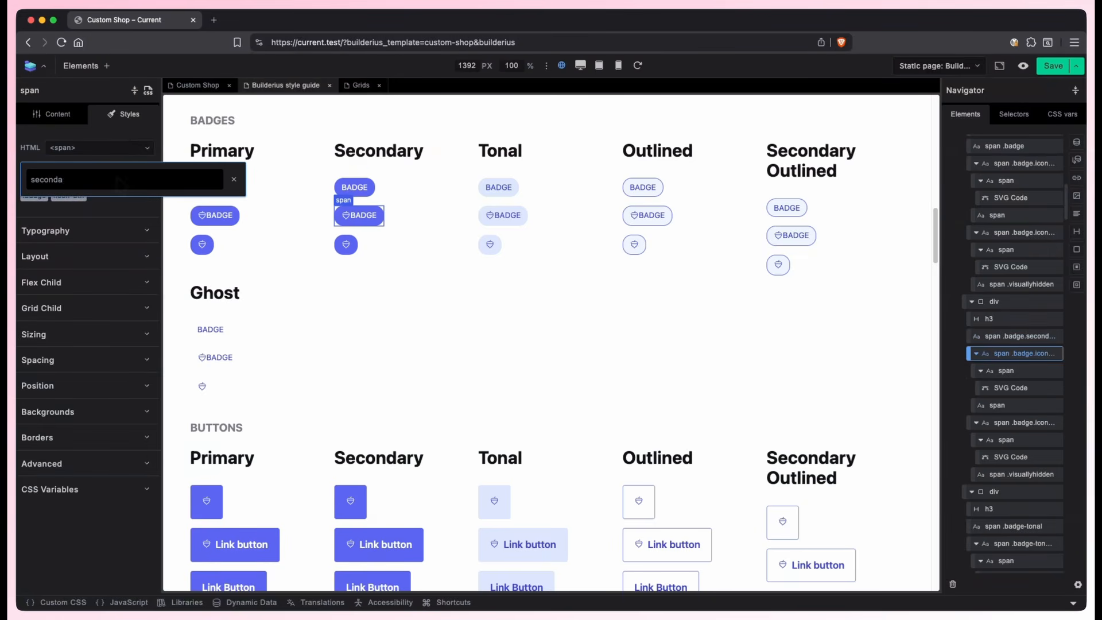
{"action": "key", "text": "Return"}
Add the .secondary-btn class to the buttons in the Secondary column of the Buttons section.
{"action": "scroll", "coordinate": [306, 362], "scroll_direction": "down", "scroll_amount": 5}
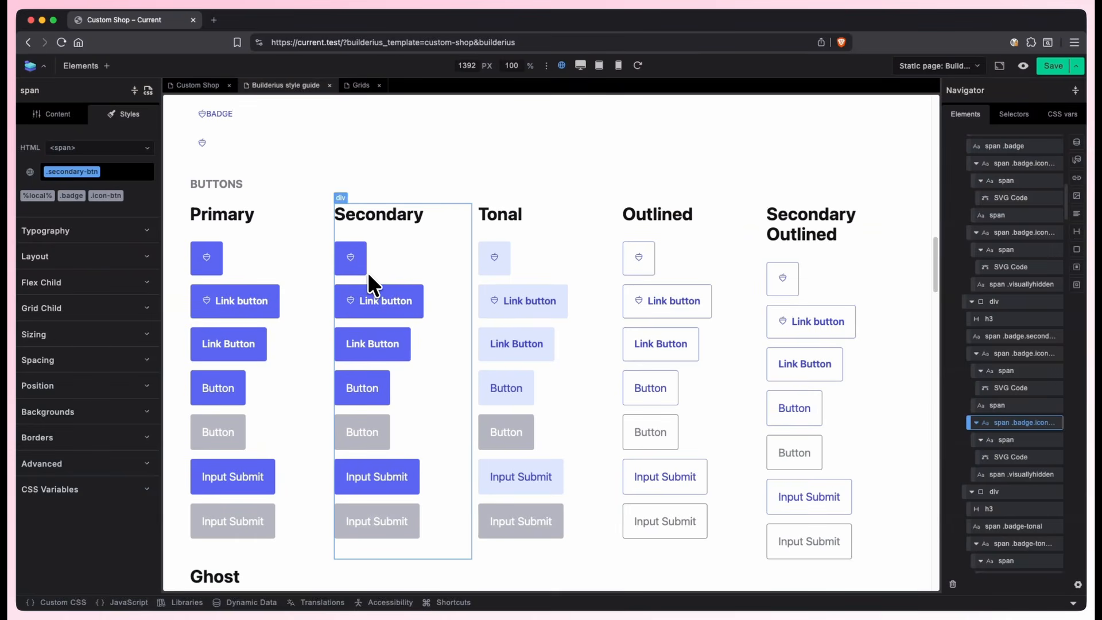
{"action": "left_click", "coordinate": [362, 275]}
{"action": "left_click", "coordinate": [131, 175]}
{"action": "type", "text": "secondary"}
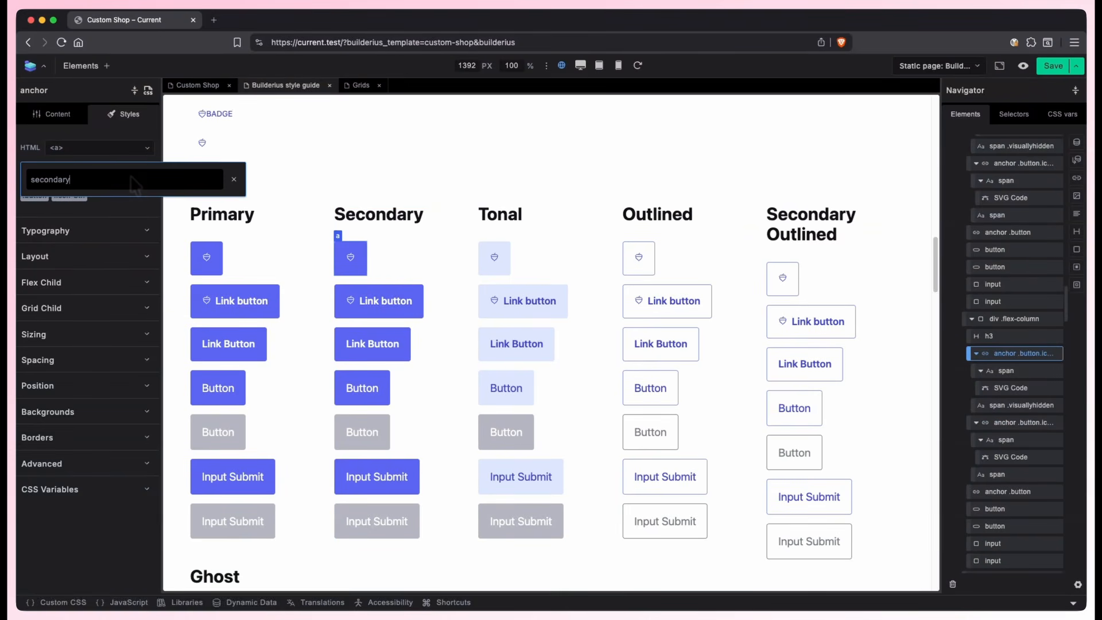
{"action": "key", "text": "Return"}
{"action": "left_click", "coordinate": [377, 476]}
{"action": "left_click", "coordinate": [122, 177]}
{"action": "type", "text": "seco"}
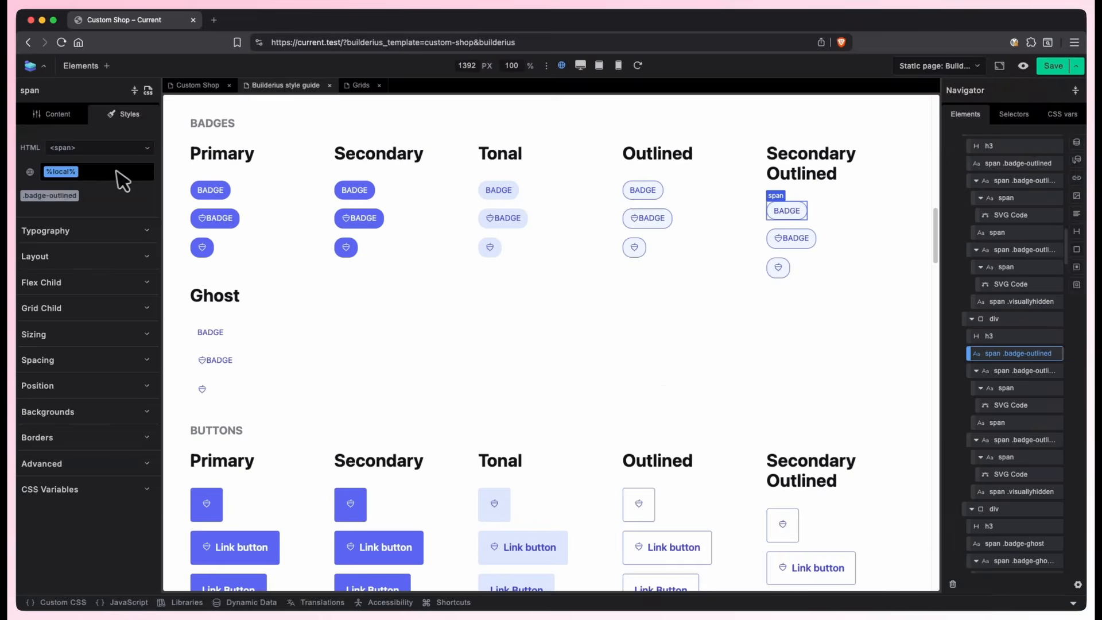
Add the .secondary-outline-btn class to the badges and buttons in the Secondary Outlined columns.
{"action": "left_click", "coordinate": [118, 183]}
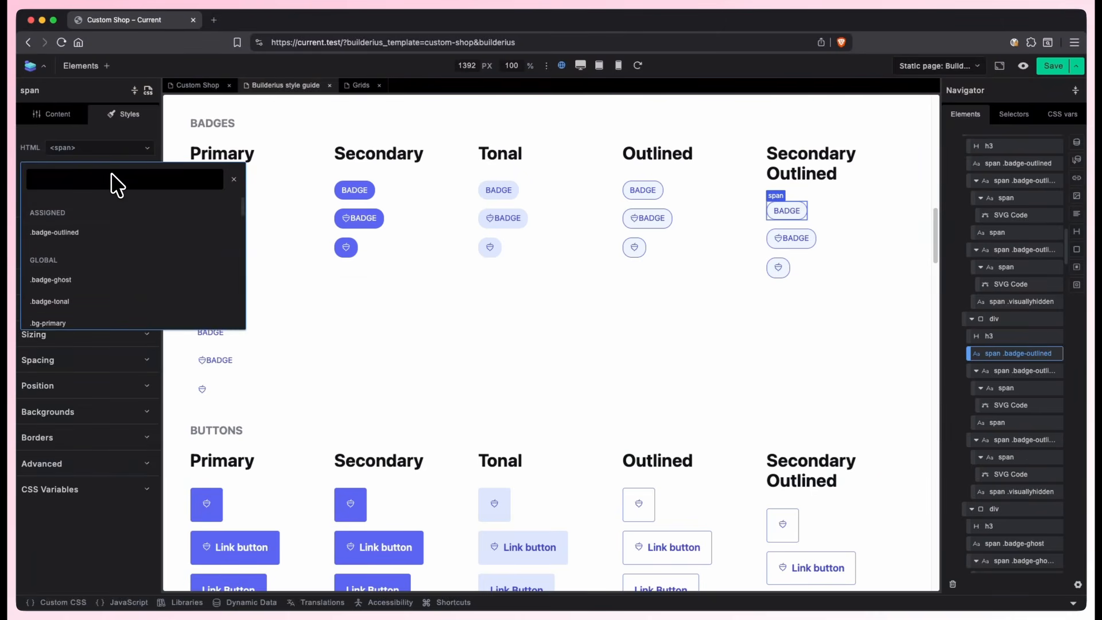
{"action": "type", "text": "secondary-outline"}
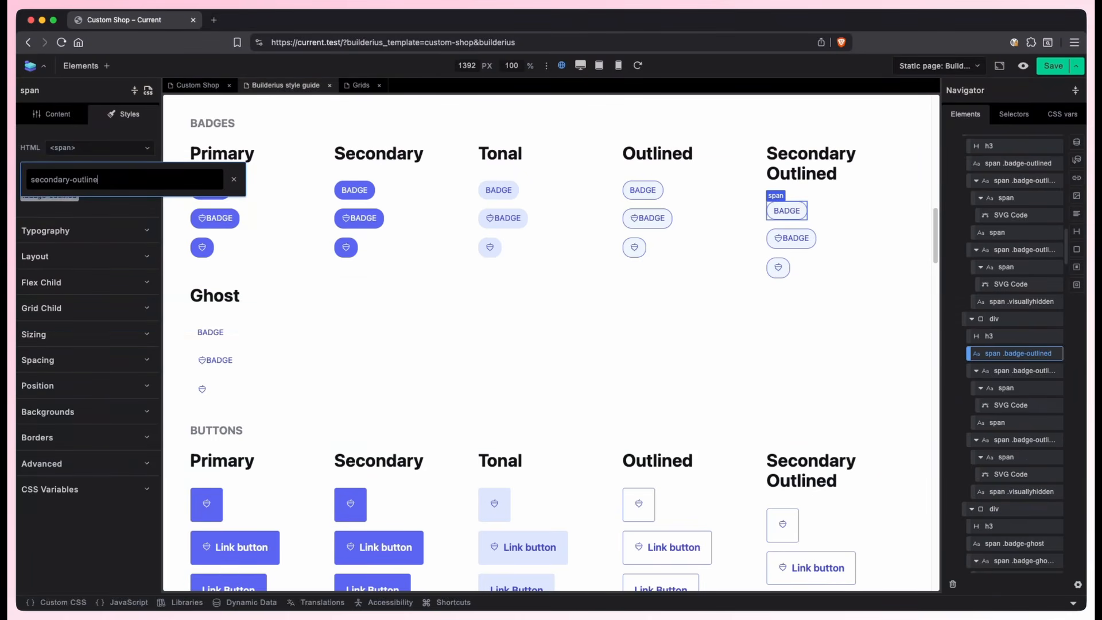
{"action": "key", "text": "Return"}
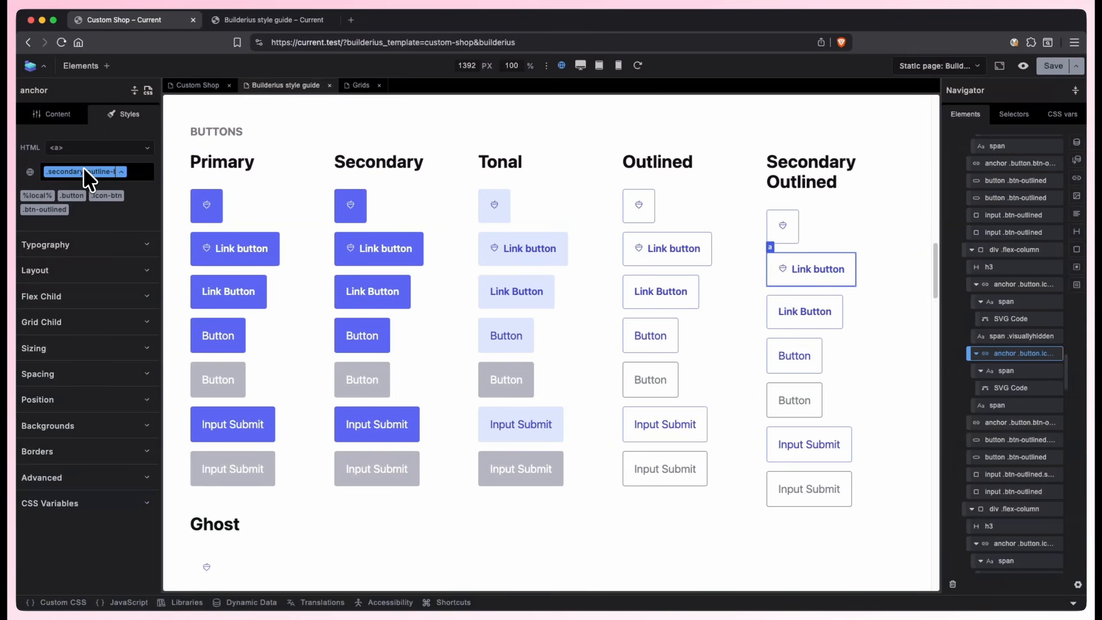
Set the text color of the .secondary-outline-btn class to the --color--secondary--950 variable.
{"action": "left_click", "coordinate": [98, 244]}
{"action": "left_click", "coordinate": [80, 359]}
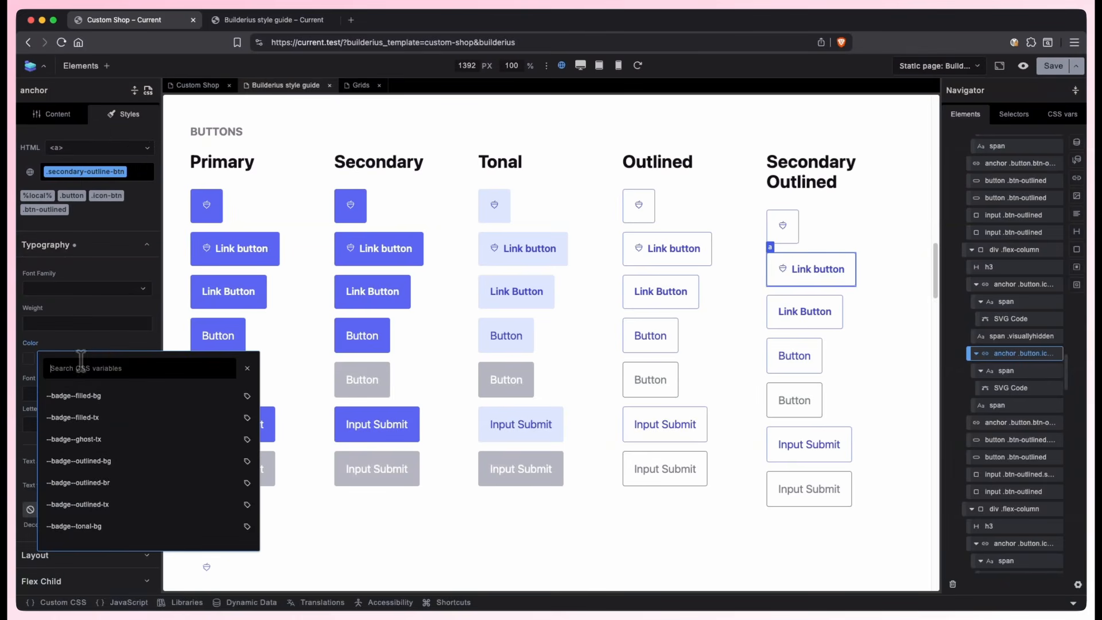
{"action": "type", "text": "sec"}
{"action": "scroll", "coordinate": [118, 448], "scroll_direction": "down", "scroll_amount": 5}
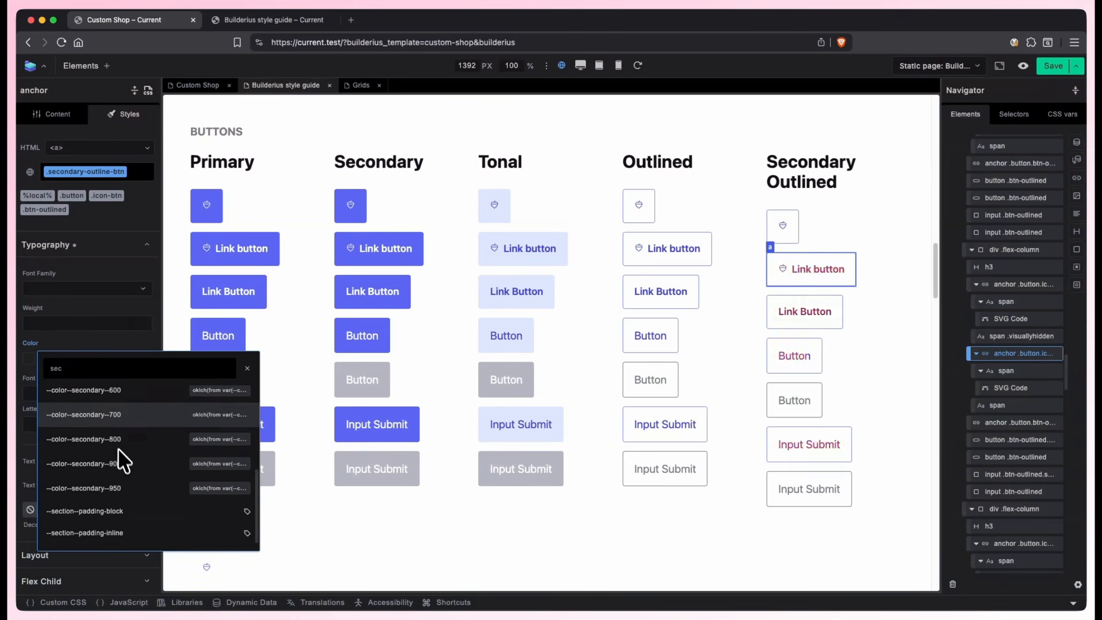
{"action": "left_click", "coordinate": [131, 499]}
{"action": "left_click", "coordinate": [90, 247]}
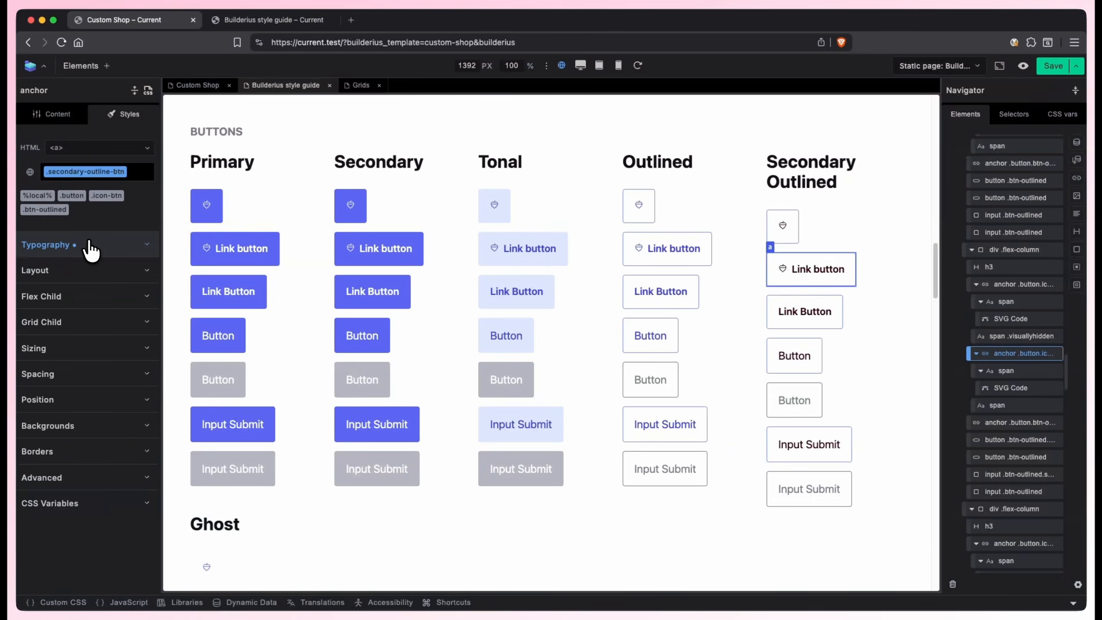
Set the background color of the .secondary-outline-btn class to var(--color--secondary--50).
{"action": "left_click", "coordinate": [86, 425]}
{"action": "left_click", "coordinate": [94, 459]}
{"action": "left_click", "coordinate": [94, 457]}
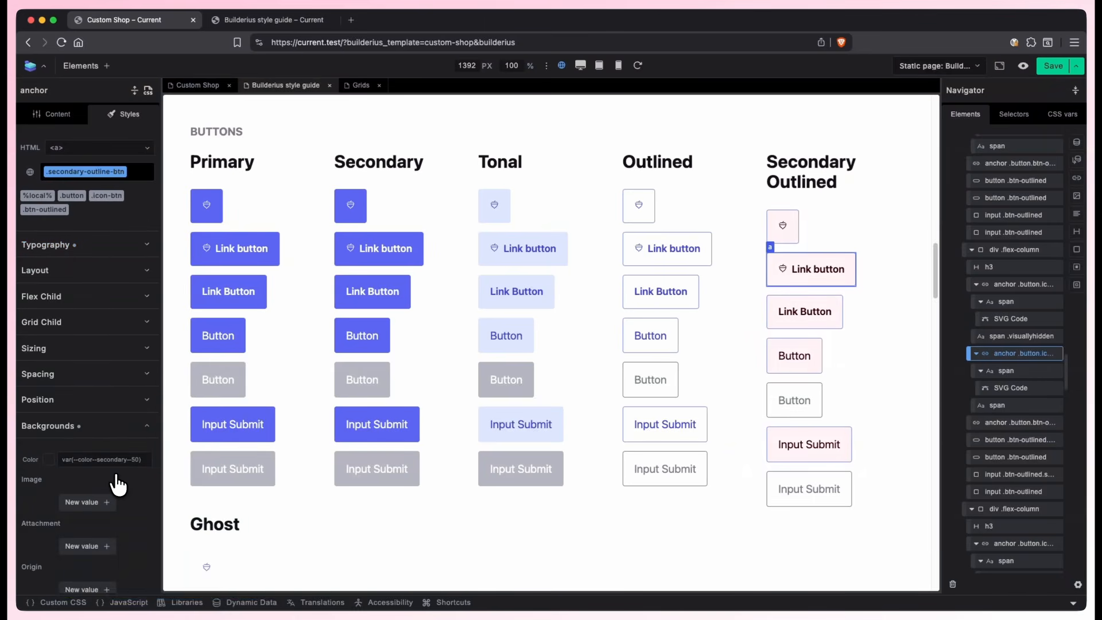
{"action": "left_click", "coordinate": [91, 427]}
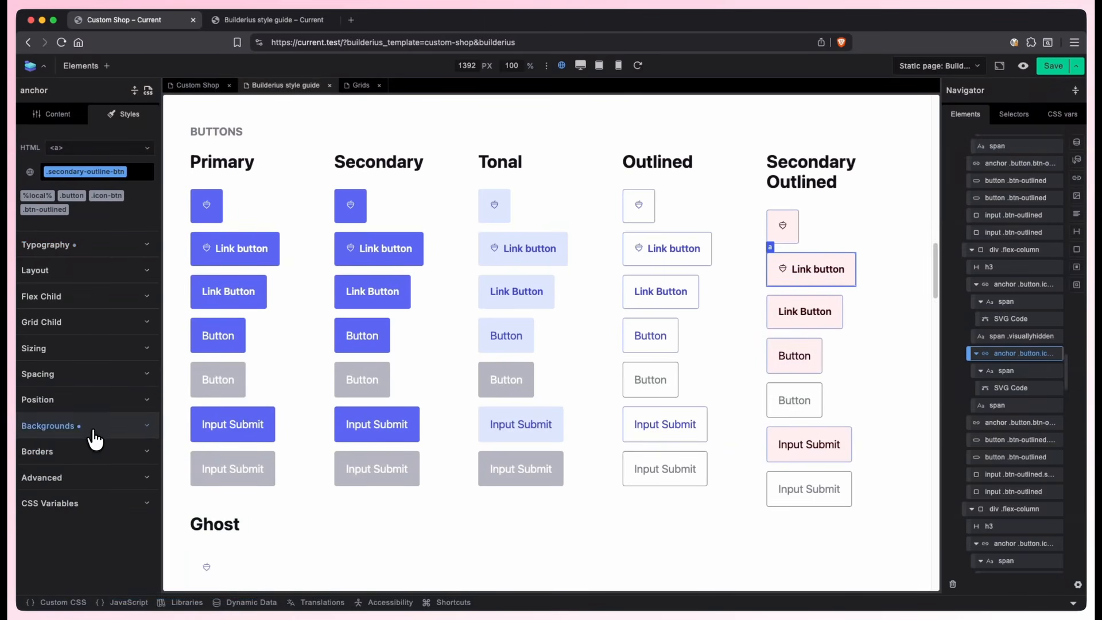
Set the border color on all sides of the .secondary-outline-btn class to --color--secondary--200.
{"action": "left_click", "coordinate": [92, 450]}
{"action": "left_click", "coordinate": [89, 427]}
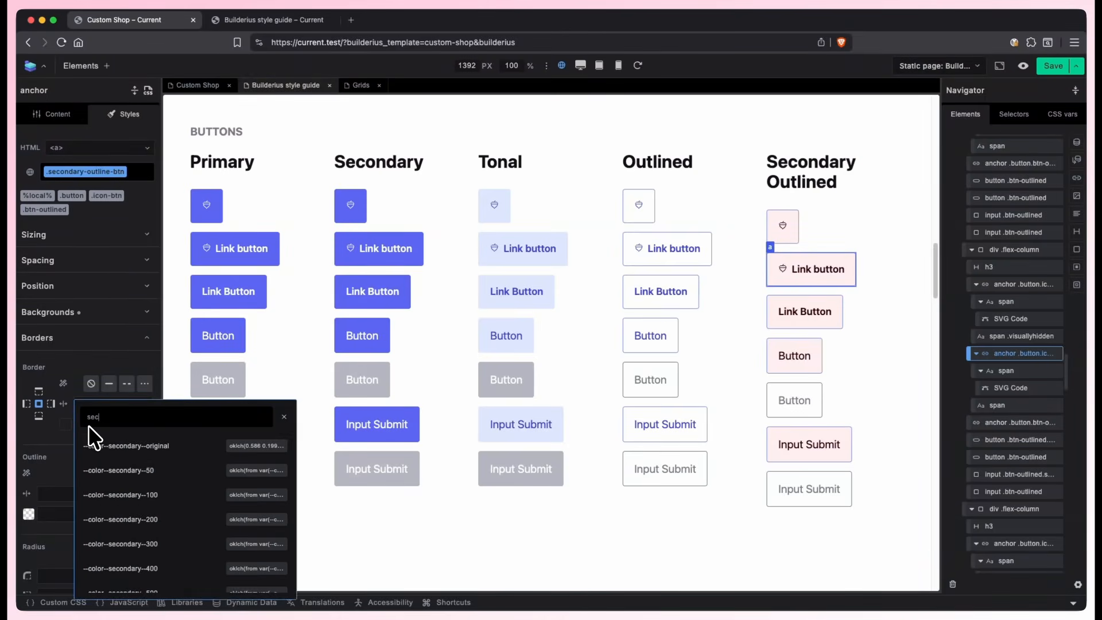
{"action": "left_click", "coordinate": [135, 534]}
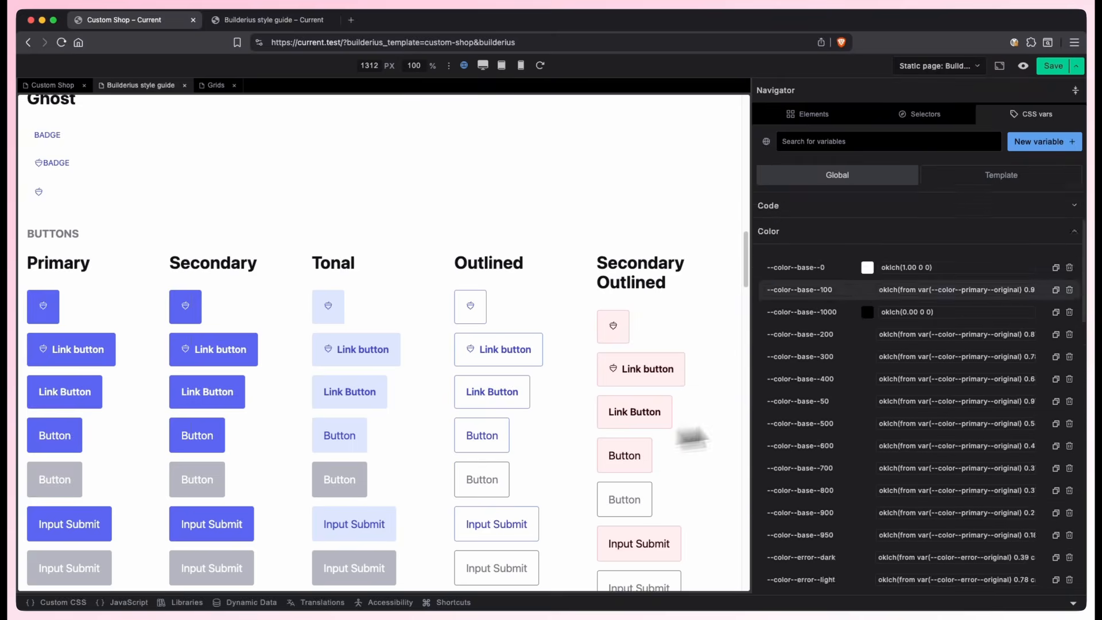
Change the global --color--secondary--original variable to the green oklch(0.769 0.238 142.774) and check the style guide's badges and buttons.
{"action": "scroll", "coordinate": [849, 404], "scroll_direction": "down", "scroll_amount": 4}
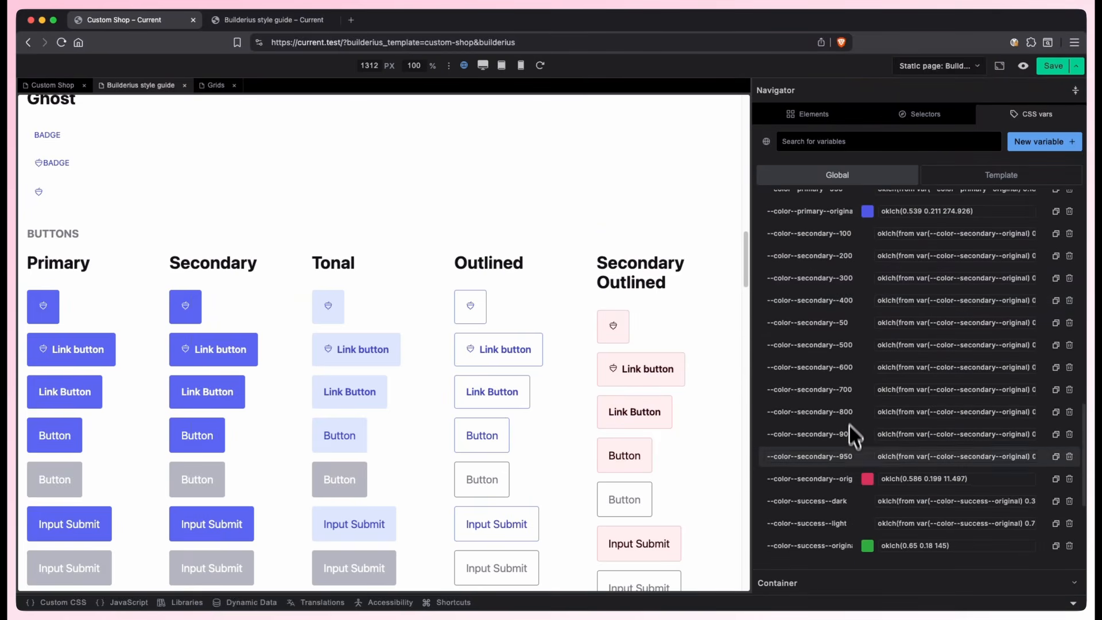
{"action": "left_click", "coordinate": [867, 479]}
{"action": "left_click_drag", "start_coordinate": [776, 510], "coordinate": [759, 510]}
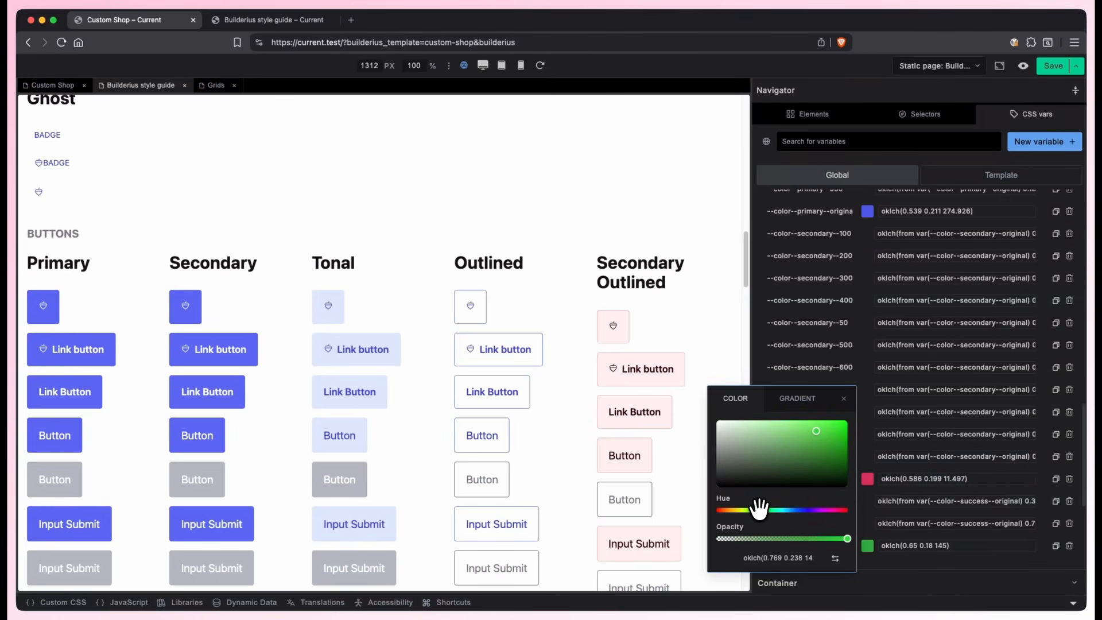
{"action": "scroll", "coordinate": [652, 412], "scroll_direction": "down", "scroll_amount": 7}
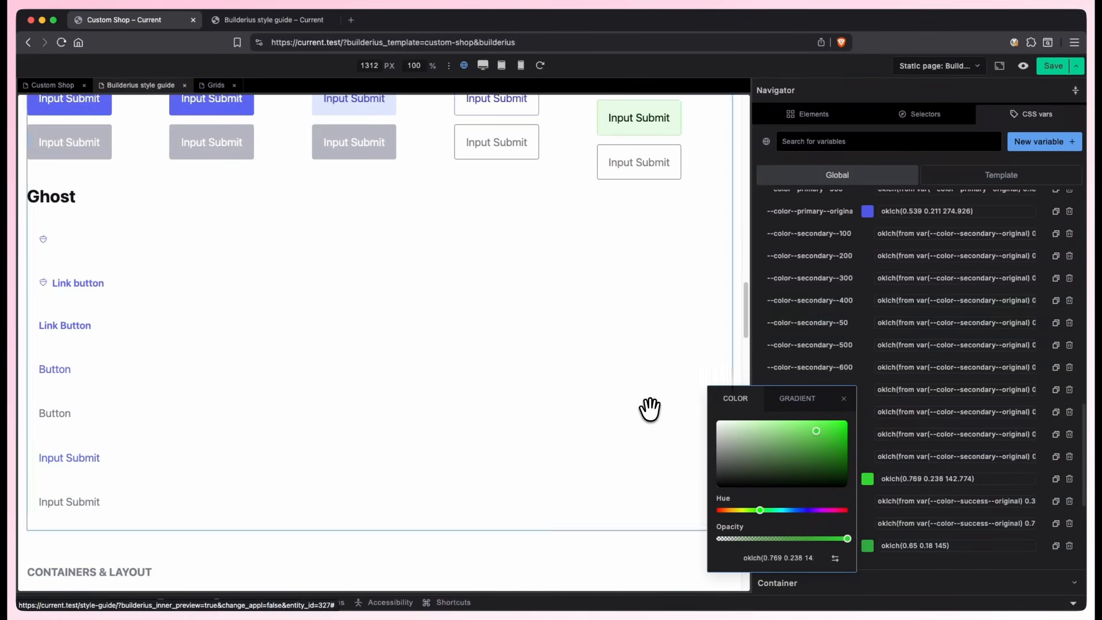
{"action": "scroll", "coordinate": [651, 408], "scroll_direction": "up", "scroll_amount": 13}
{"action": "scroll", "coordinate": [649, 410], "scroll_direction": "up", "scroll_amount": 2}
{"action": "scroll", "coordinate": [651, 408], "scroll_direction": "down", "scroll_amount": 5}
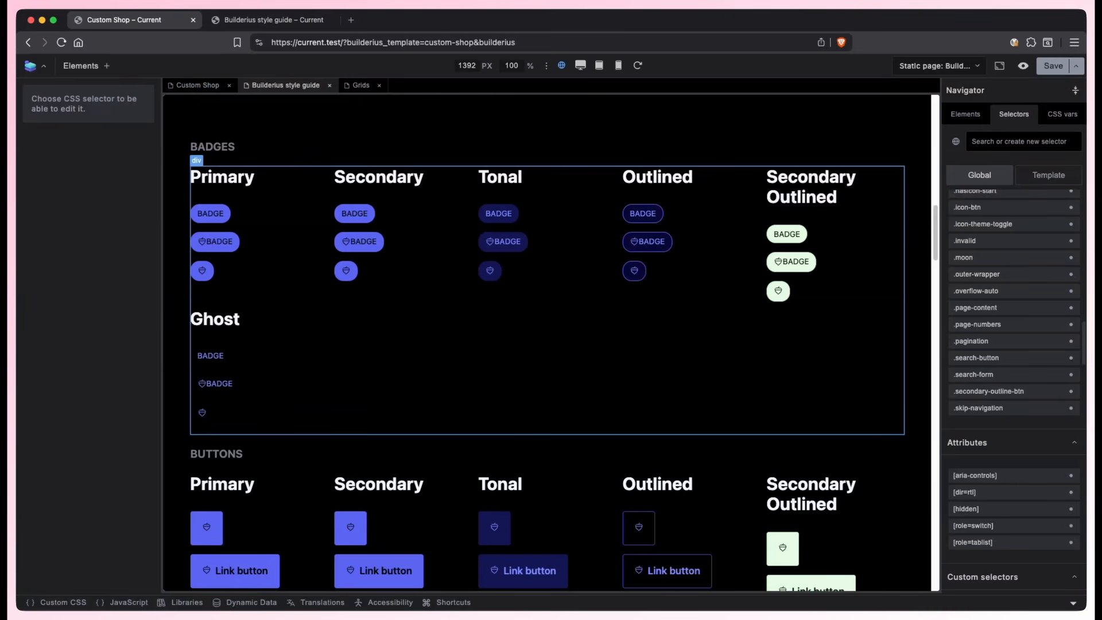
Preview the Custom Shop page while switching the system appearance to Light and back to Dark.
{"action": "left_click", "coordinate": [203, 85]}
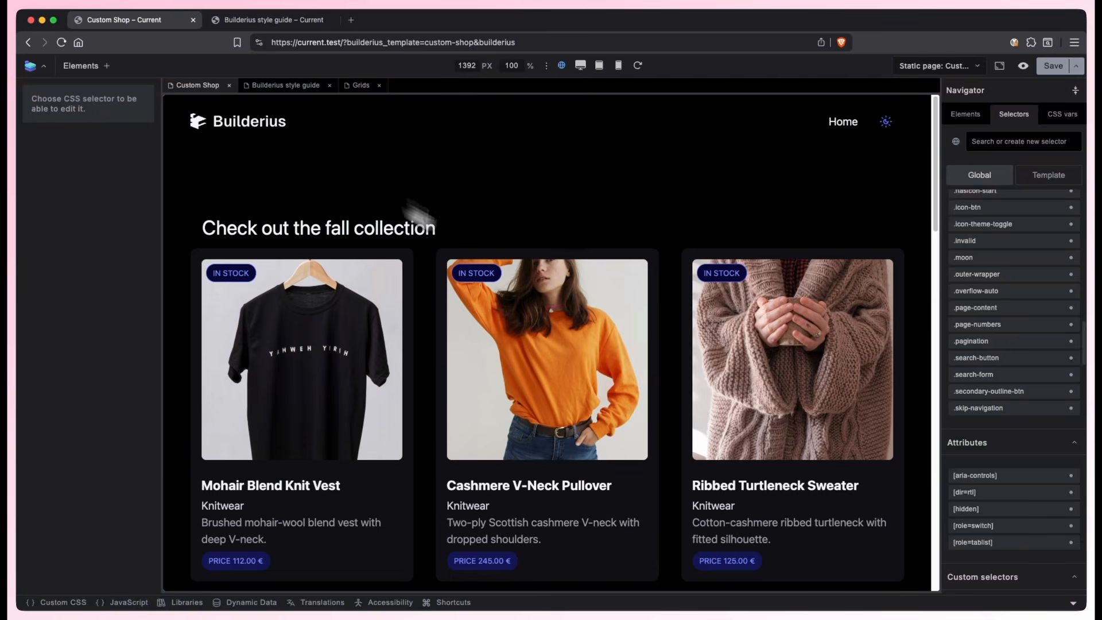
{"action": "scroll", "coordinate": [562, 291], "scroll_direction": "down", "scroll_amount": 3}
{"action": "key", "text": "super+Tab"}
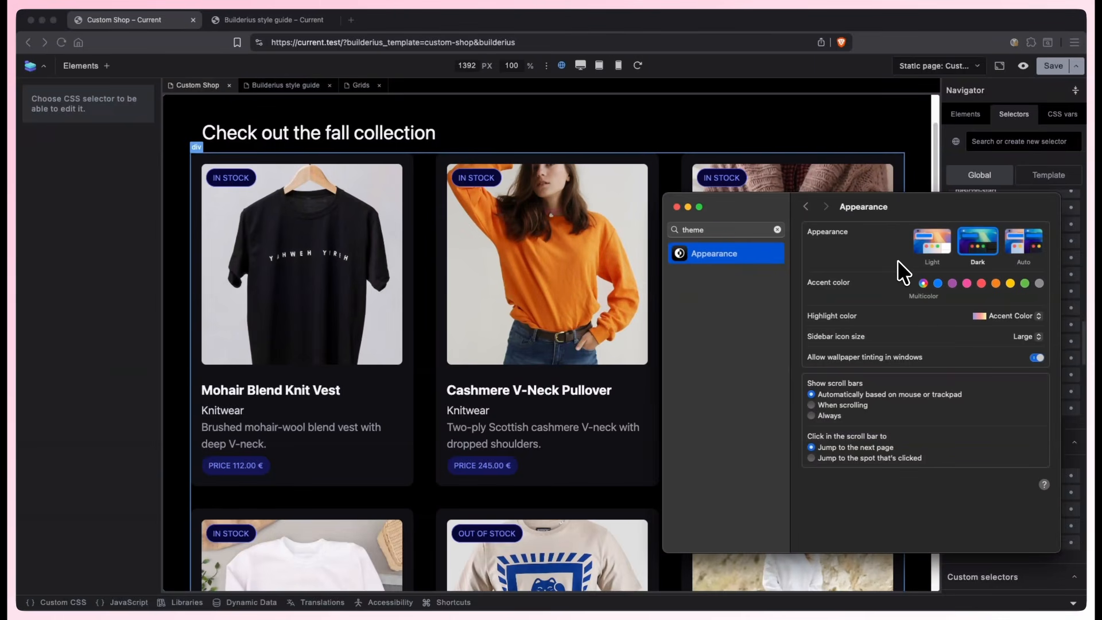
{"action": "left_click", "coordinate": [931, 248]}
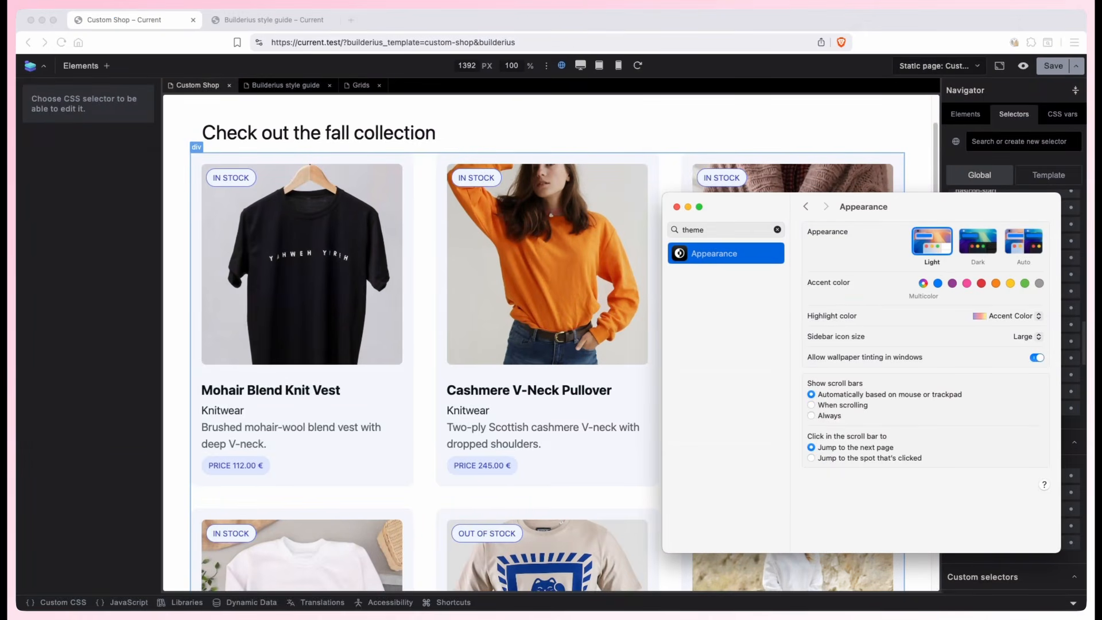
{"action": "left_click", "coordinate": [970, 246]}
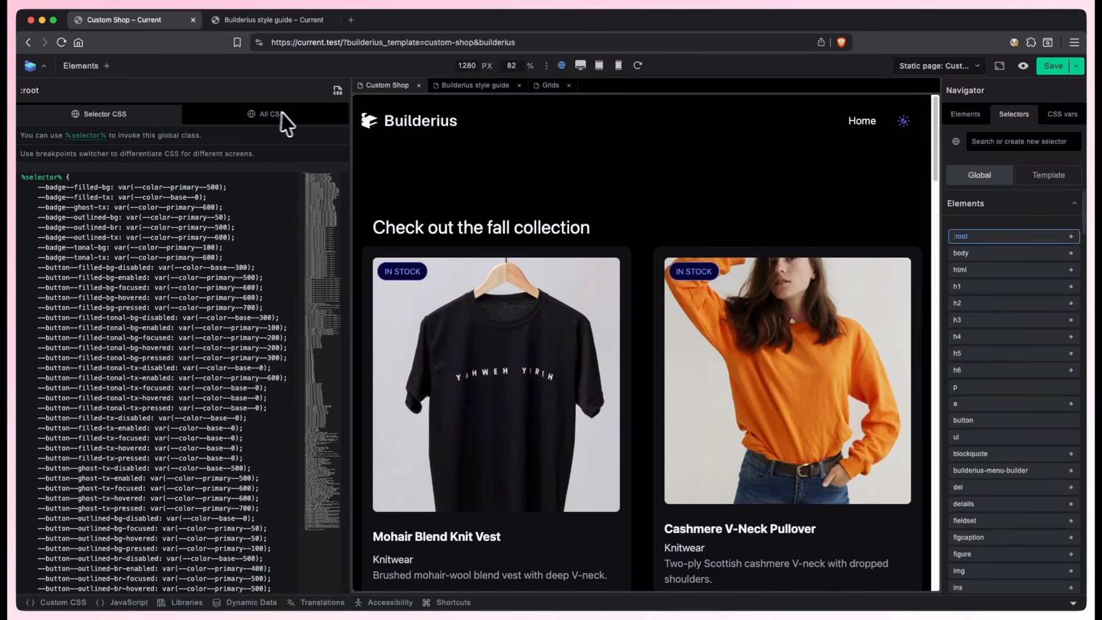
In the complete global CSS, change the selector inside the prefers-color-scheme: dark media query to :is(:root.theme-dark).
{"action": "left_click", "coordinate": [292, 119]}
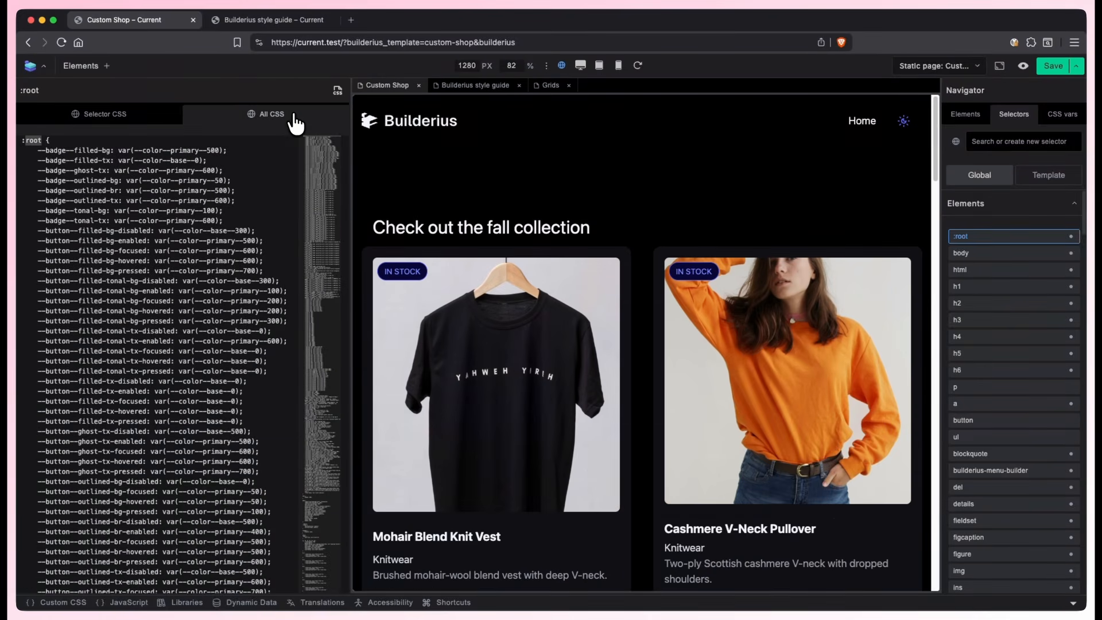
{"action": "scroll", "coordinate": [247, 279], "scroll_direction": "down", "scroll_amount": 20}
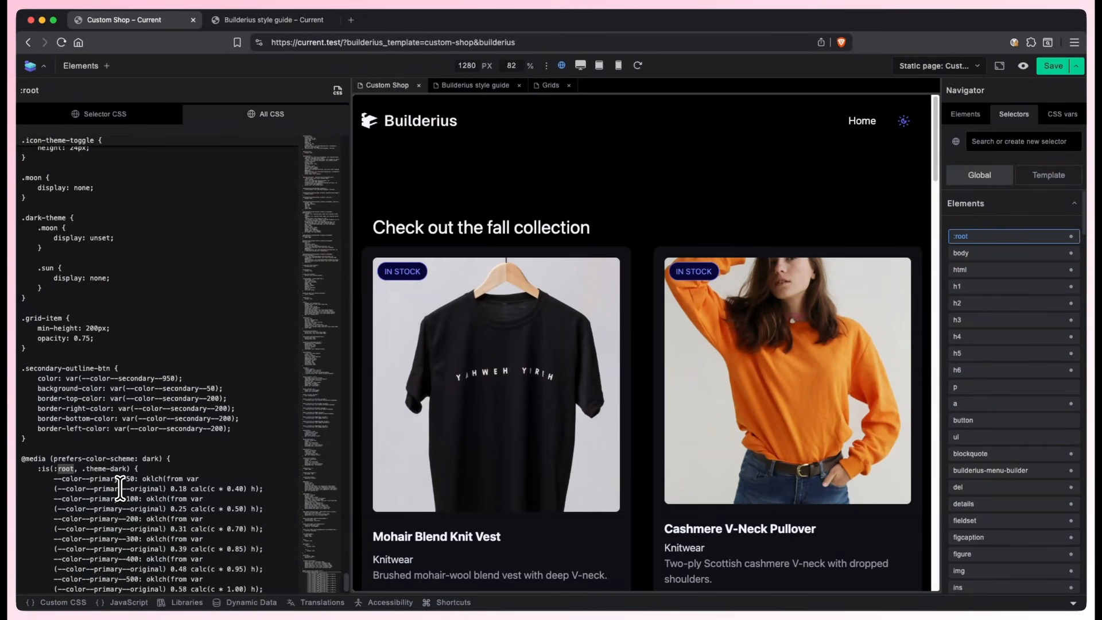
{"action": "double_click", "coordinate": [92, 468]}
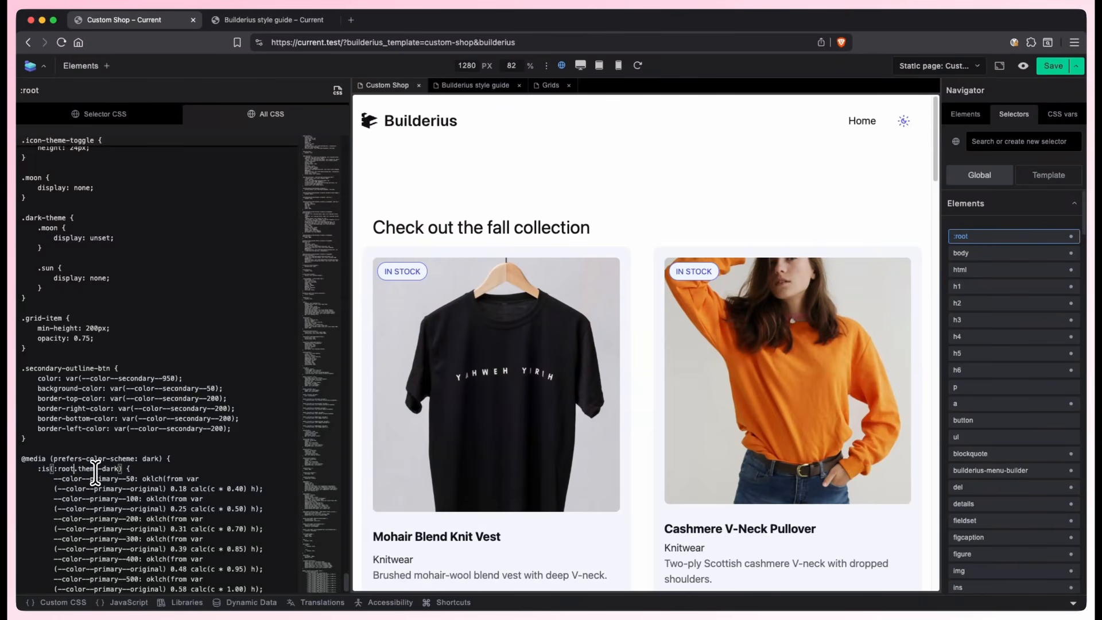
{"action": "mouse_move", "coordinate": [94, 468]}
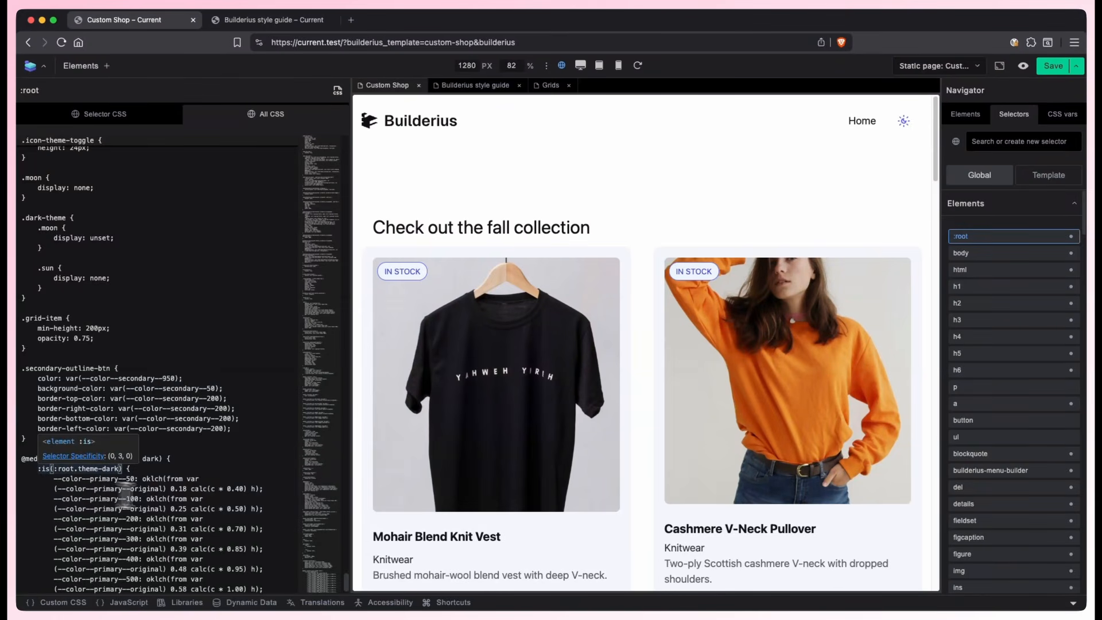
{"action": "scroll", "coordinate": [126, 493], "scroll_direction": "down", "scroll_amount": 5}
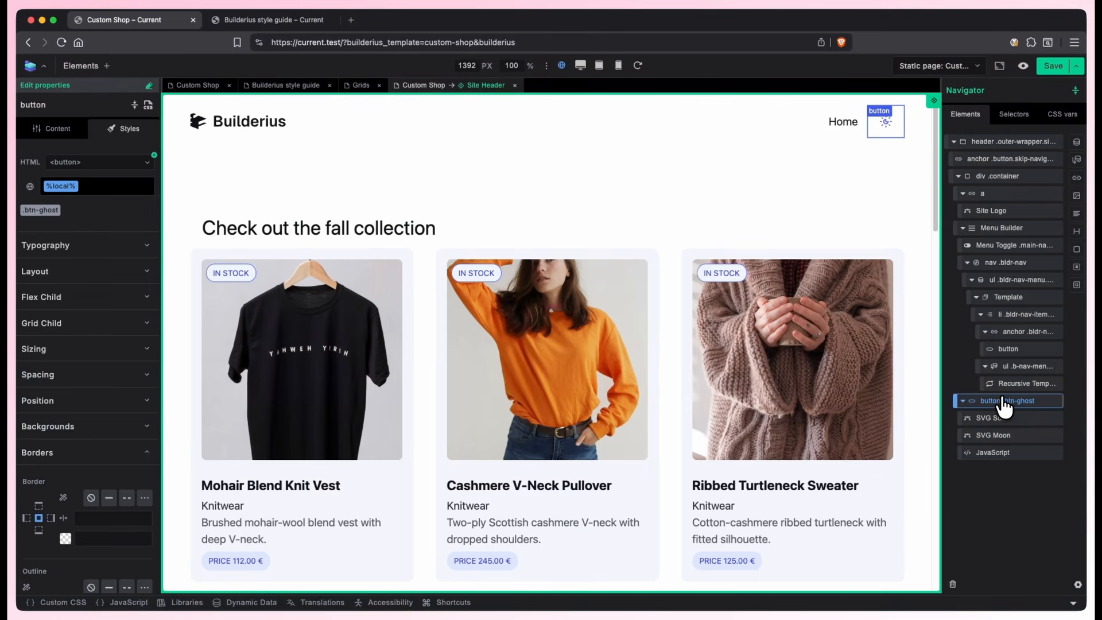
Examine the Site Header's SVG Moon code and theme toggle script, including its JavaScript element, and close the Site Header.
{"action": "left_click", "coordinate": [1006, 435]}
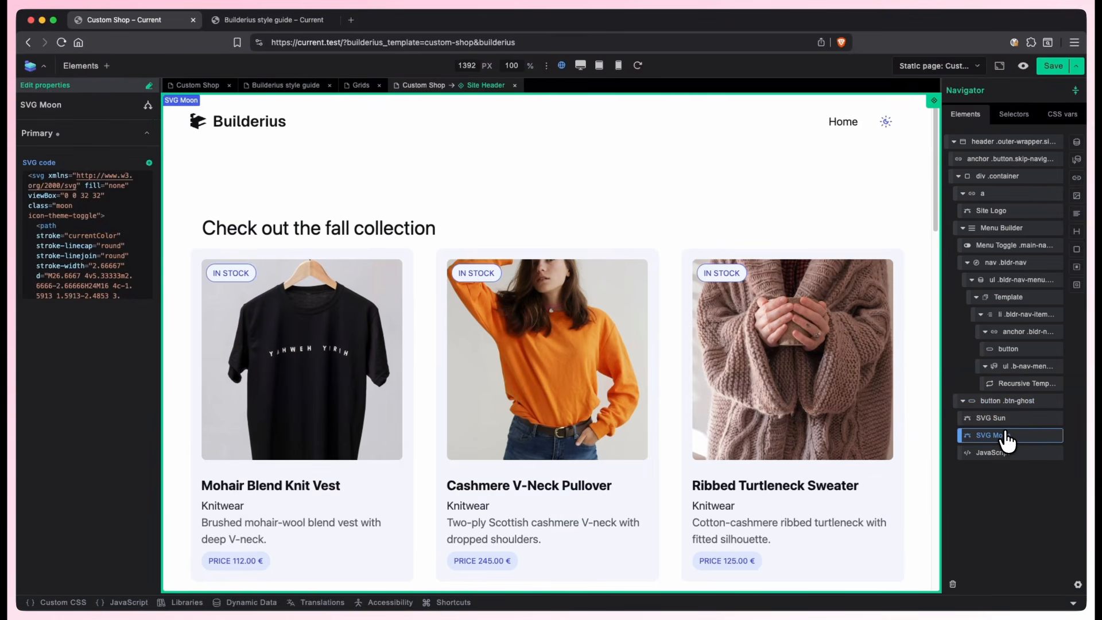
{"action": "key", "text": "super+Tab"}
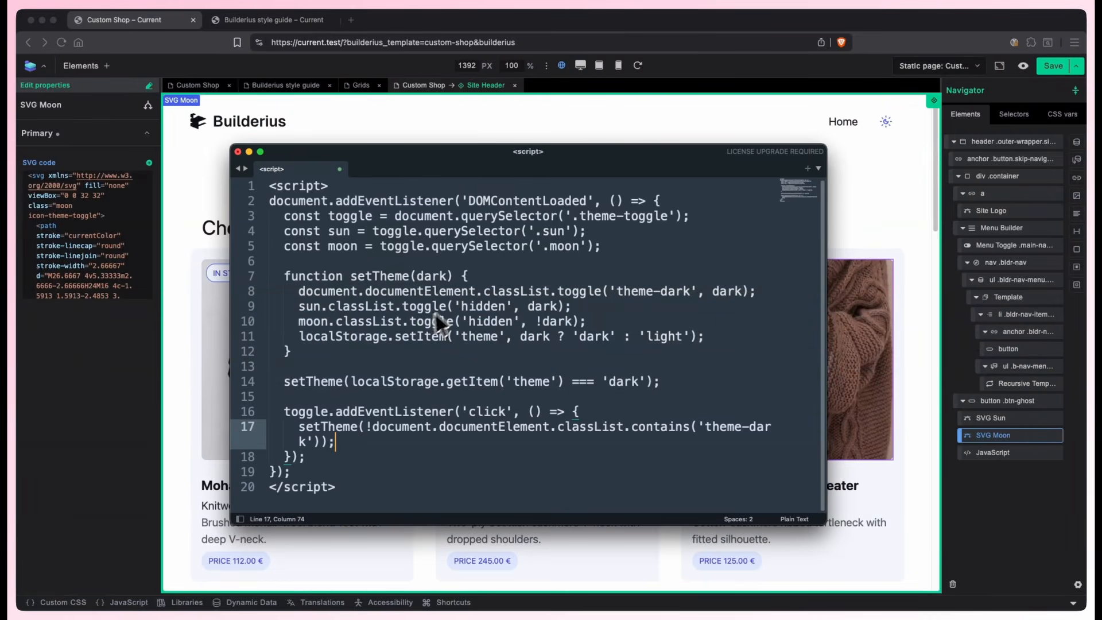
{"action": "left_click", "coordinate": [992, 461]}
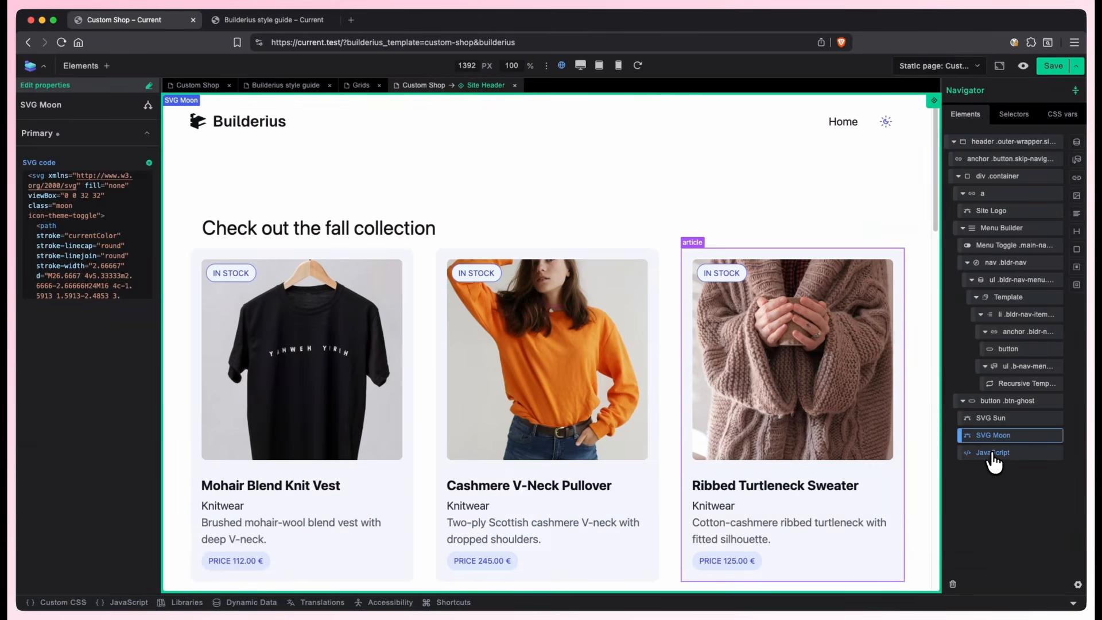
{"action": "left_click", "coordinate": [992, 454]}
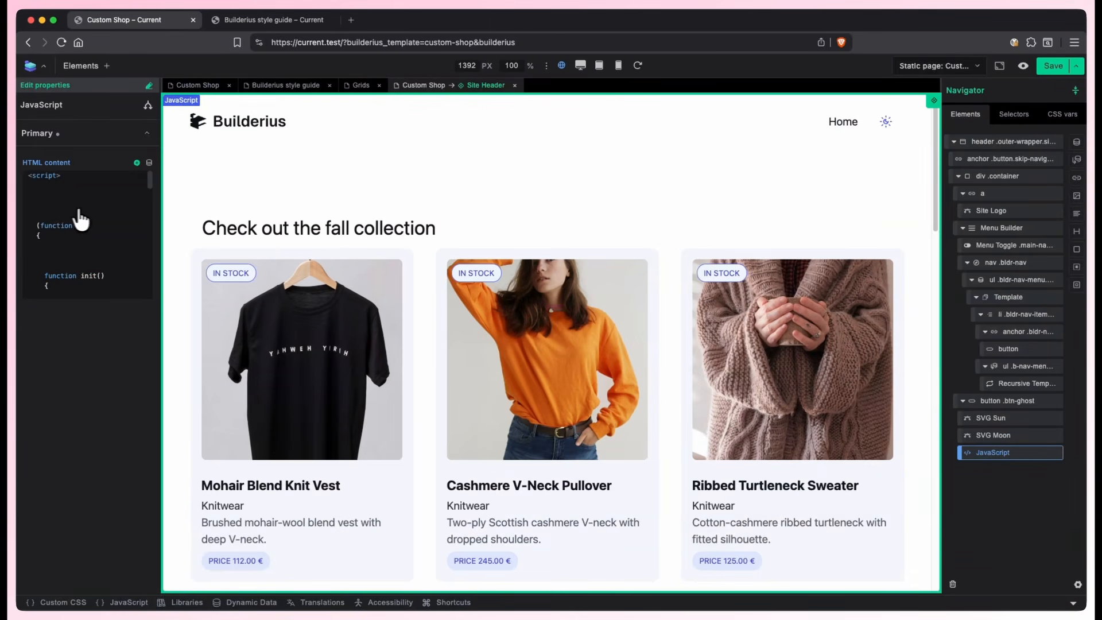
{"action": "scroll", "coordinate": [86, 223], "scroll_direction": "down", "scroll_amount": 10}
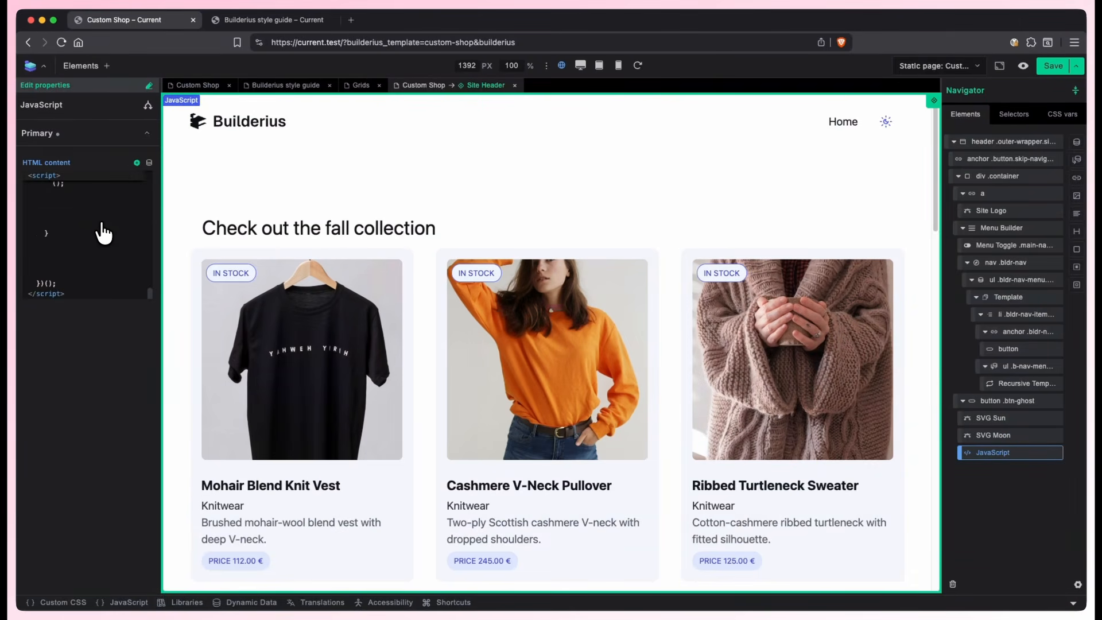
{"action": "left_click", "coordinate": [515, 85]}
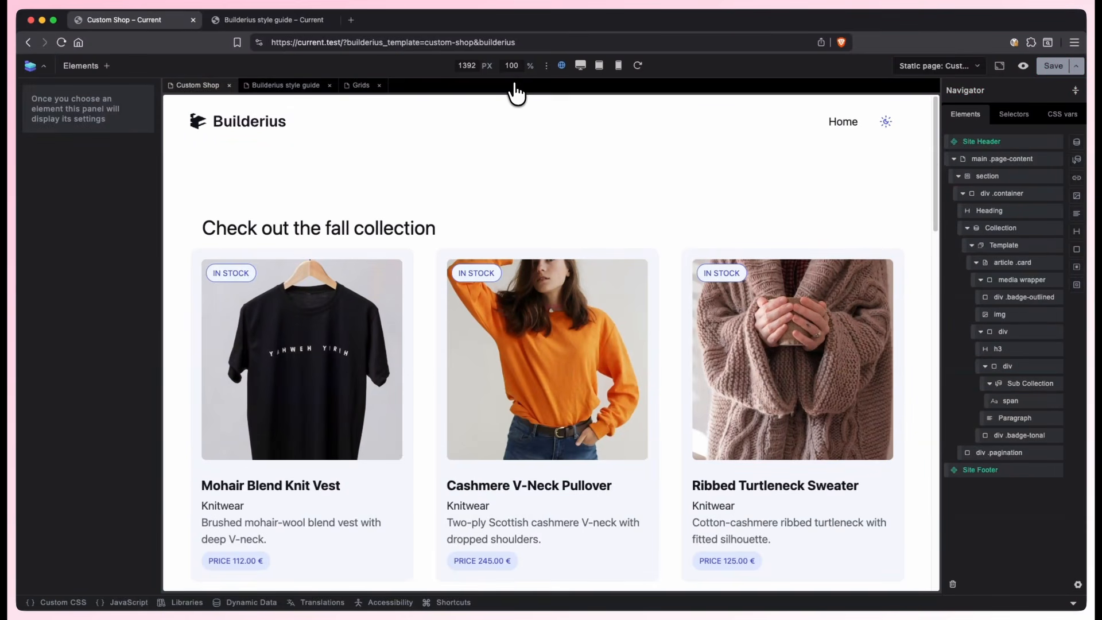
Open the Custom Shop page on the front end and test the header's theme toggle between light and dark.
{"action": "left_click", "coordinate": [1023, 65]}
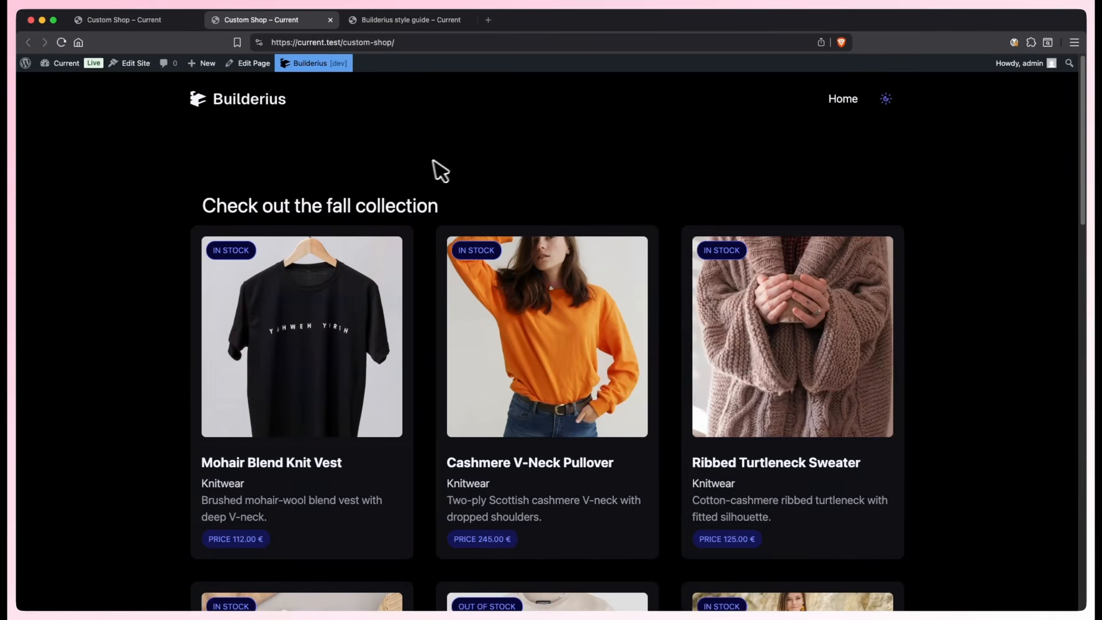
{"action": "left_click", "coordinate": [885, 100]}
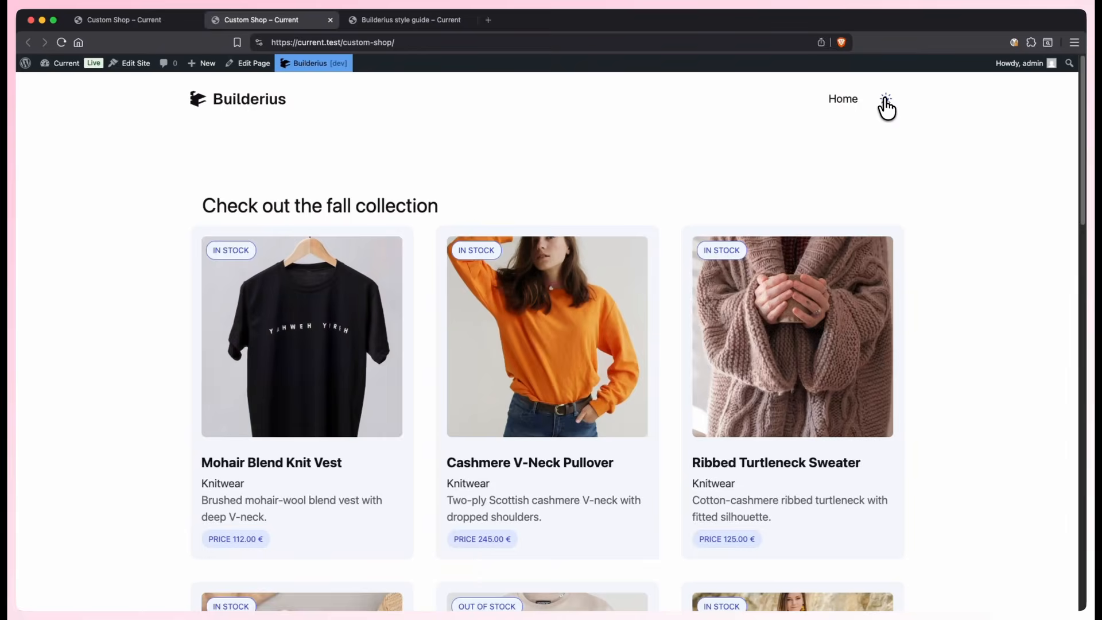
{"action": "left_click", "coordinate": [886, 103]}
{"action": "left_click", "coordinate": [886, 105]}
{"action": "scroll", "coordinate": [898, 264], "scroll_direction": "down", "scroll_amount": 10}
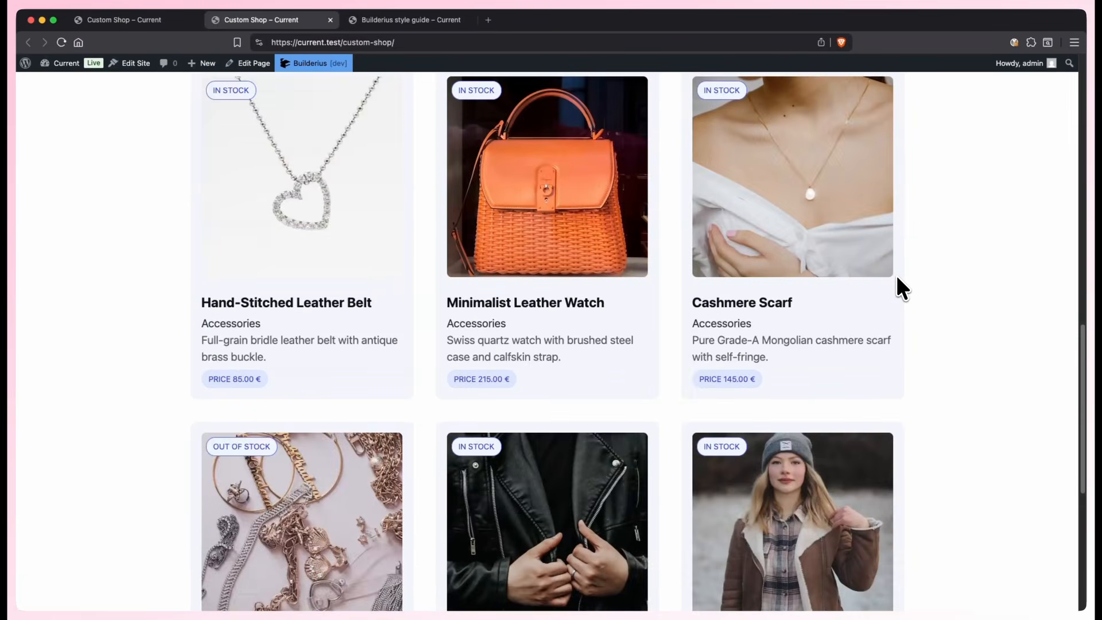
Switch the front-end Custom Shop page to the dark theme with the header toggle, and review the Custom Shop page in the builder.
{"action": "scroll", "coordinate": [898, 280], "scroll_direction": "up", "scroll_amount": 10}
{"action": "left_click", "coordinate": [886, 100]}
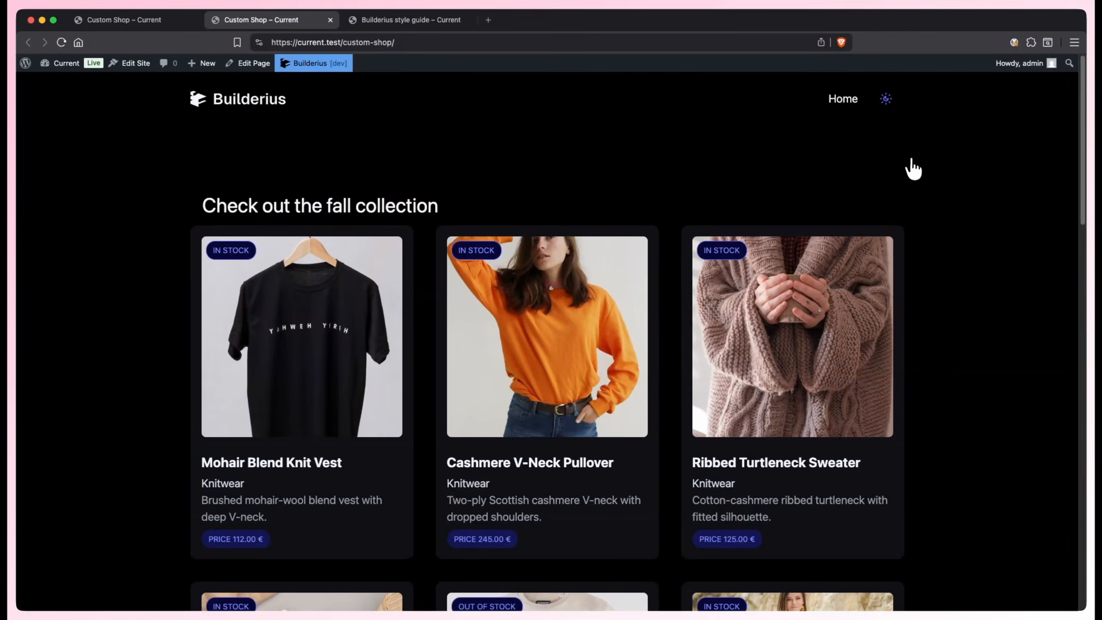
{"action": "left_click", "coordinate": [157, 19]}
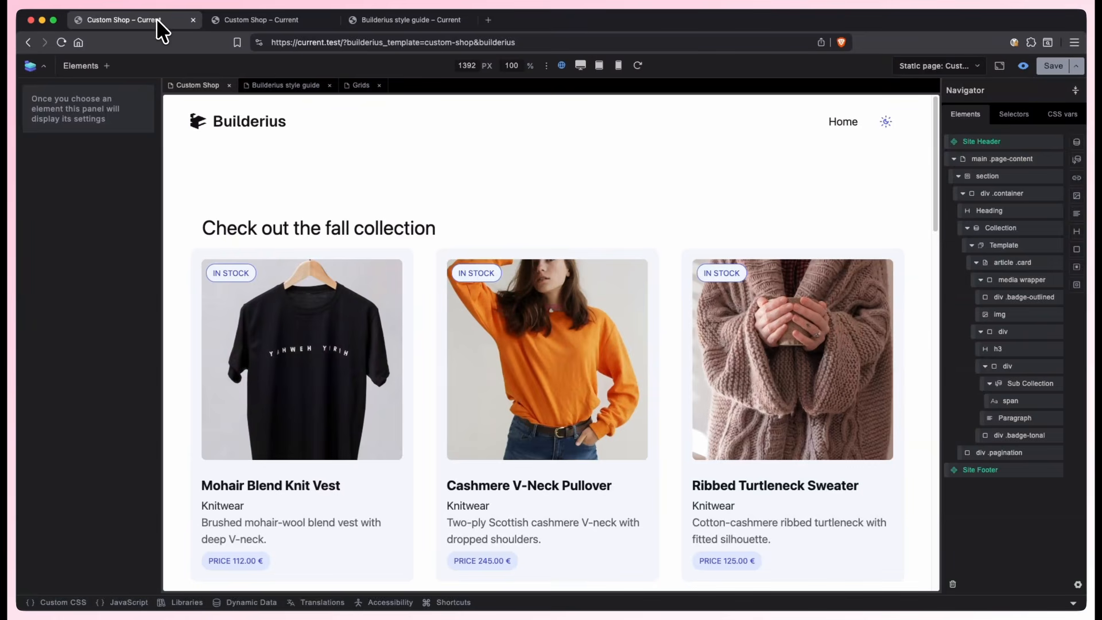
{"action": "scroll", "coordinate": [939, 218], "scroll_direction": "down", "scroll_amount": 3}
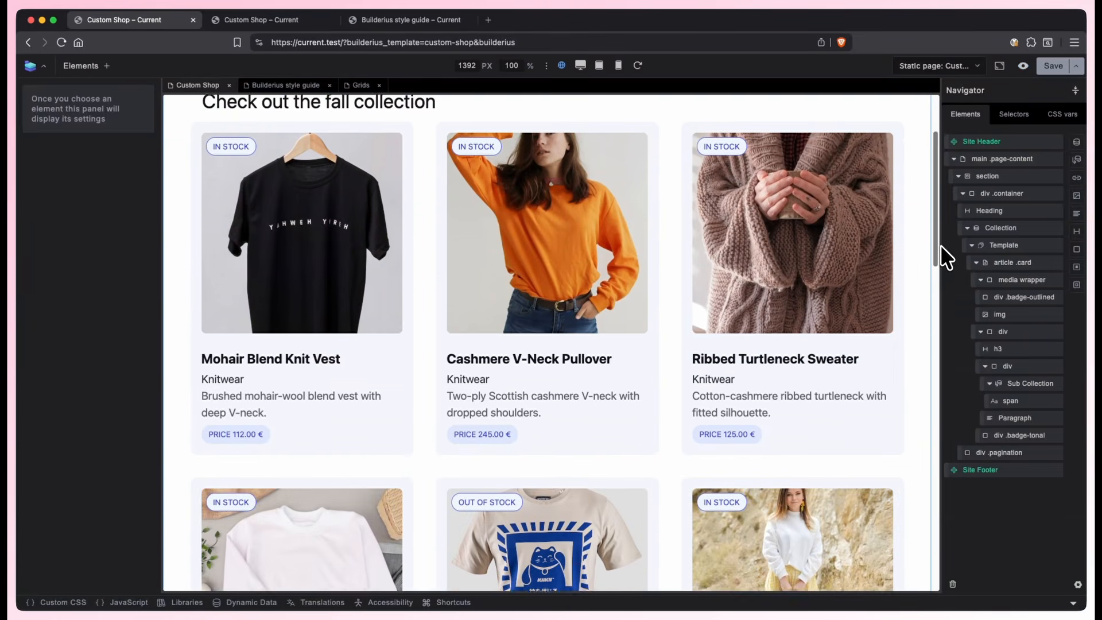
{"action": "left_click_drag", "start_coordinate": [940, 244], "coordinate": [939, 298]}
{"action": "left_click_drag", "start_coordinate": [939, 328], "coordinate": [946, 549]}
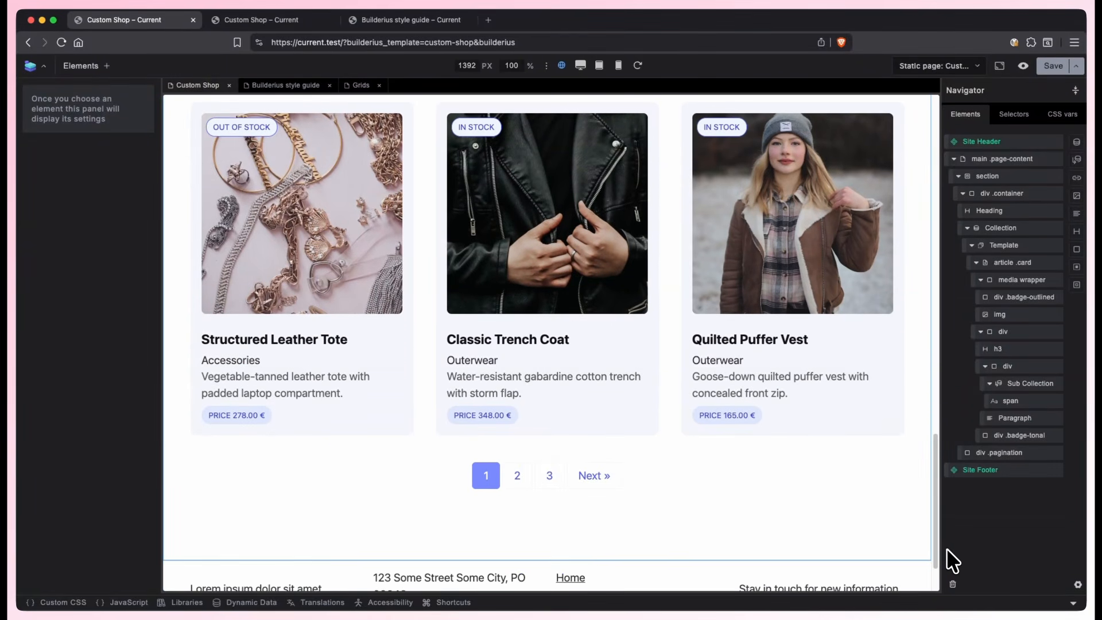
On the Grids page, set the Card grid's card container to grid display with columns 1fr 1fr 1fr 1fr.
{"action": "left_click", "coordinate": [358, 85]}
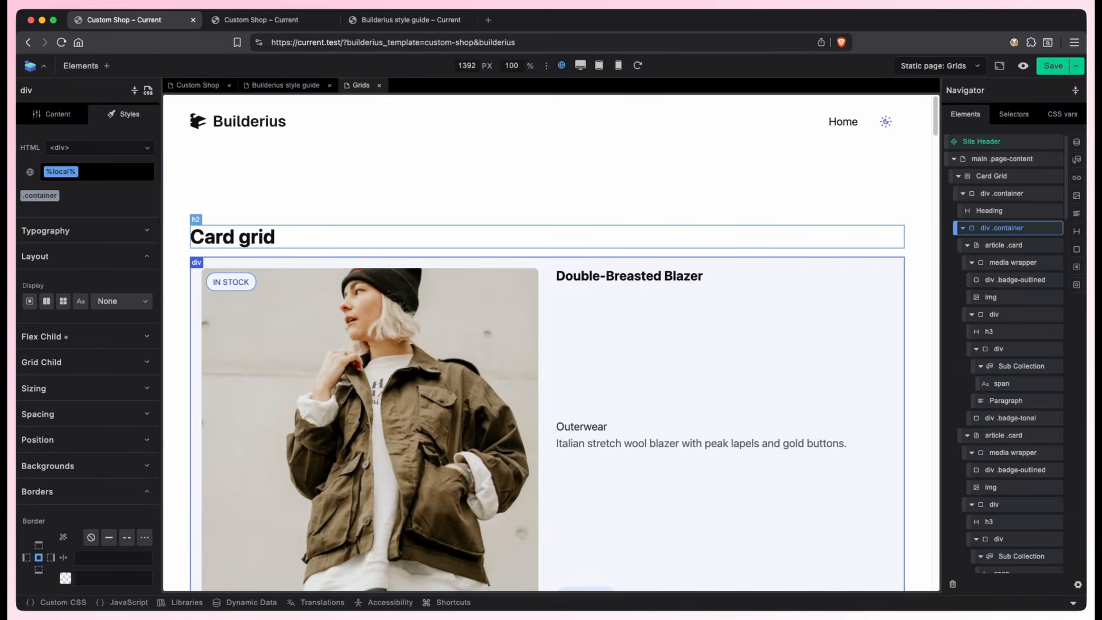
{"action": "scroll", "coordinate": [824, 249], "scroll_direction": "down", "scroll_amount": 10}
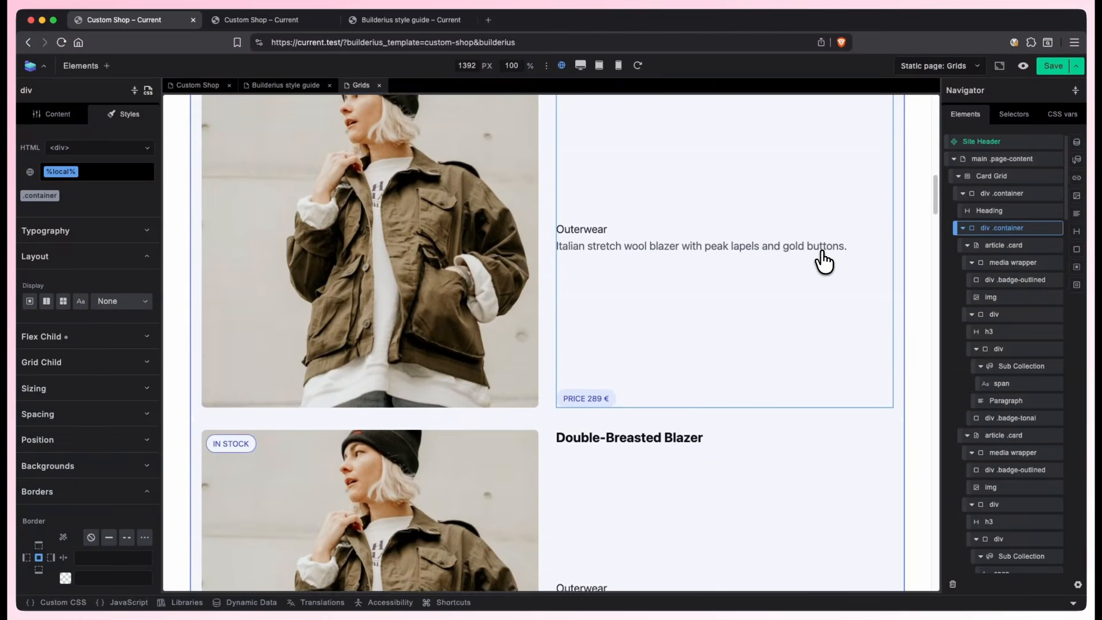
{"action": "scroll", "coordinate": [824, 261], "scroll_direction": "up", "scroll_amount": 10}
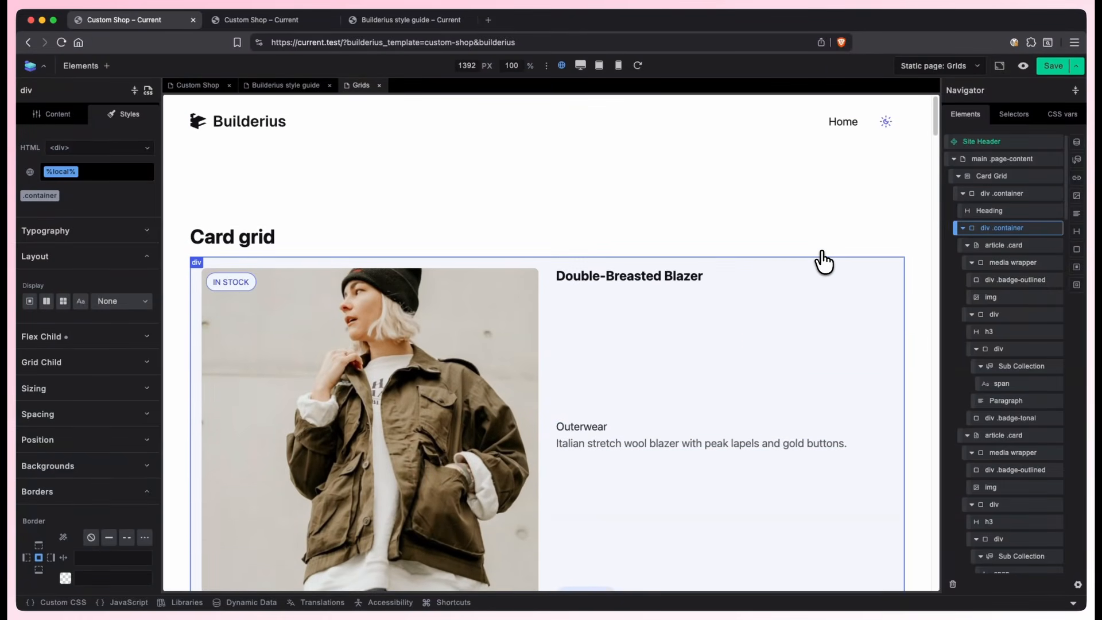
{"action": "left_click", "coordinate": [64, 305]}
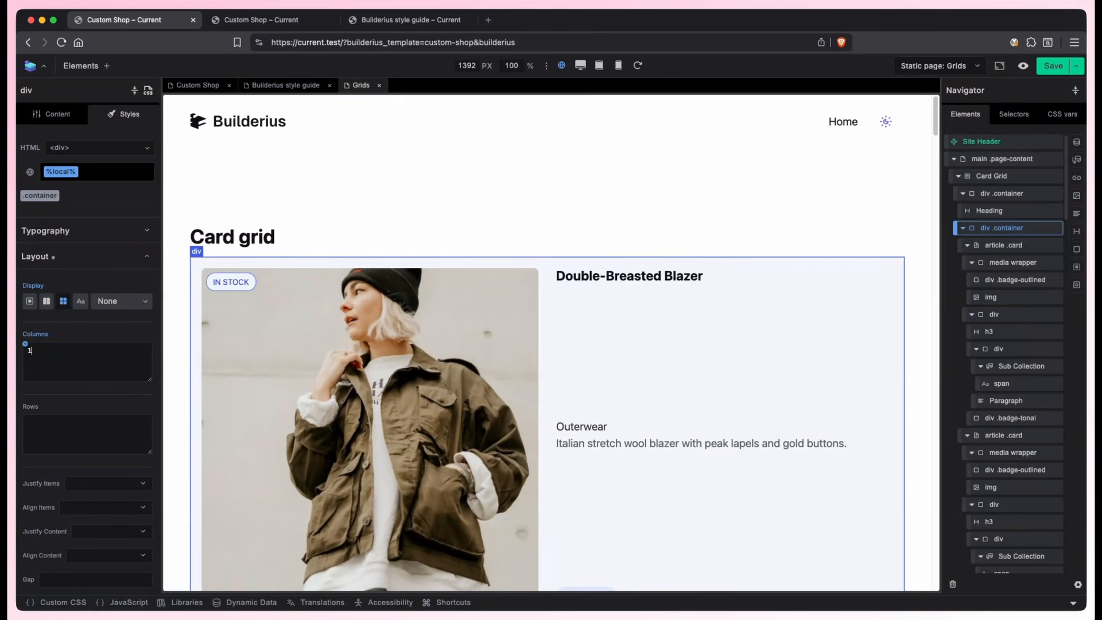
{"action": "type", "text": "1fr 1fr 1fr 1fr"}
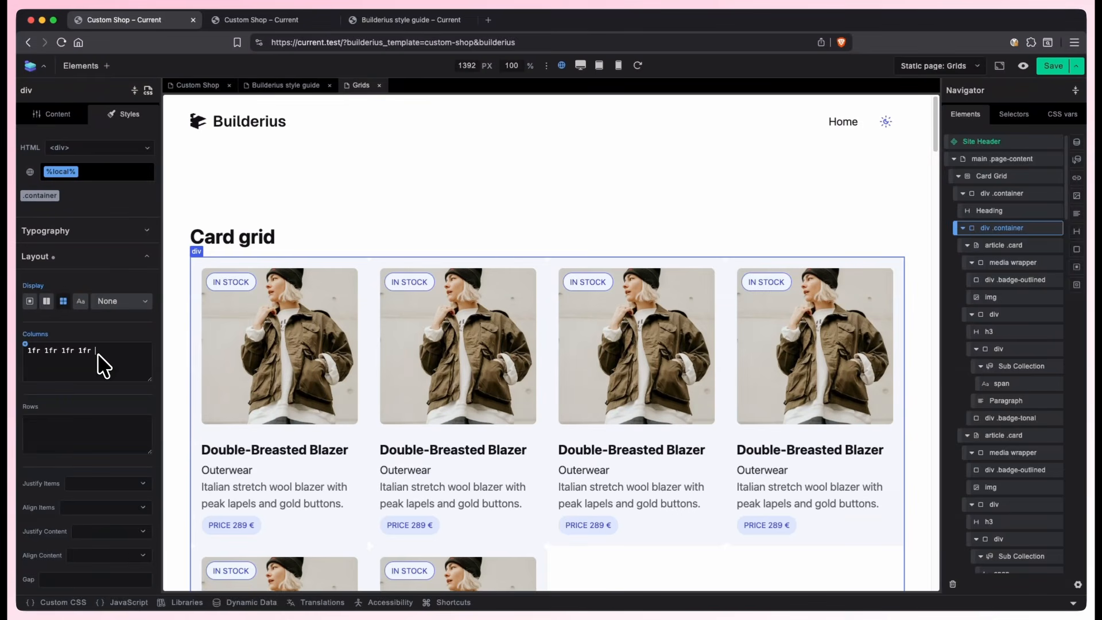
Replace the card container's column definition with repeat(4, 1fr).
{"action": "key", "text": "super+a"}
{"action": "key", "text": "BackSpace"}
{"action": "type", "text": "repea"}
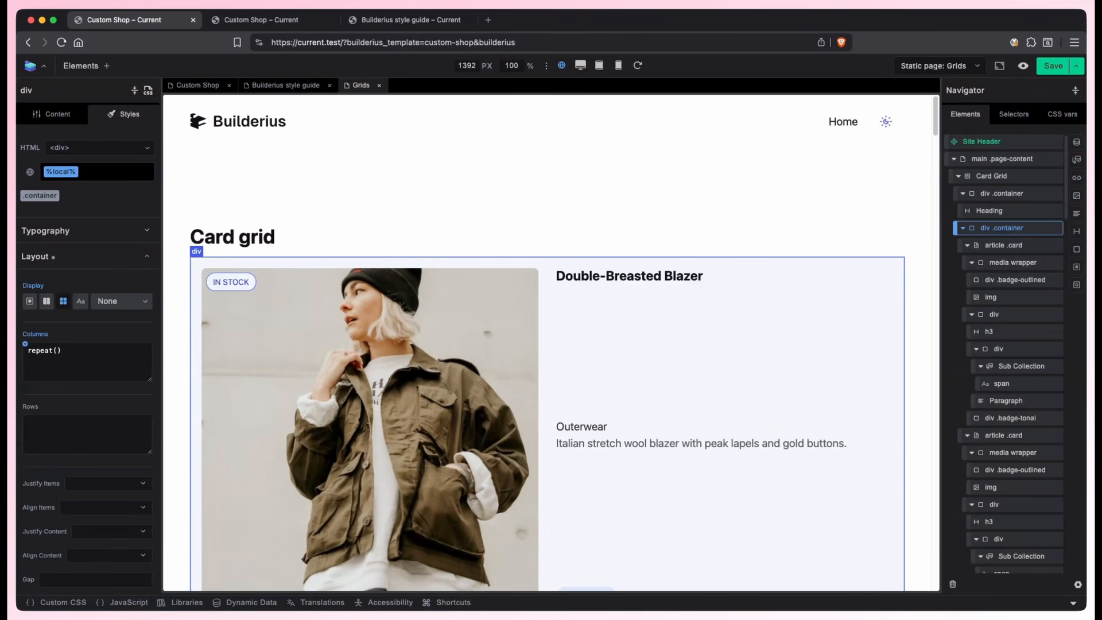
{"action": "type", "text": "t(4, 1fr"}
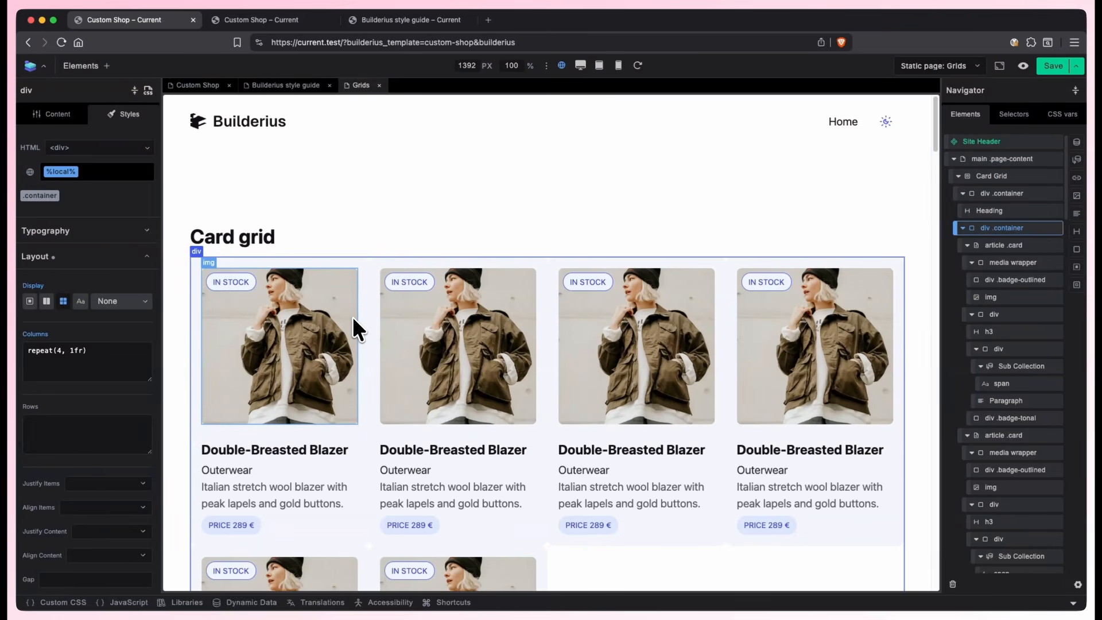
Set the card container's gap to the --grid--gap variable.
{"action": "scroll", "coordinate": [436, 344], "scroll_direction": "down", "scroll_amount": 3}
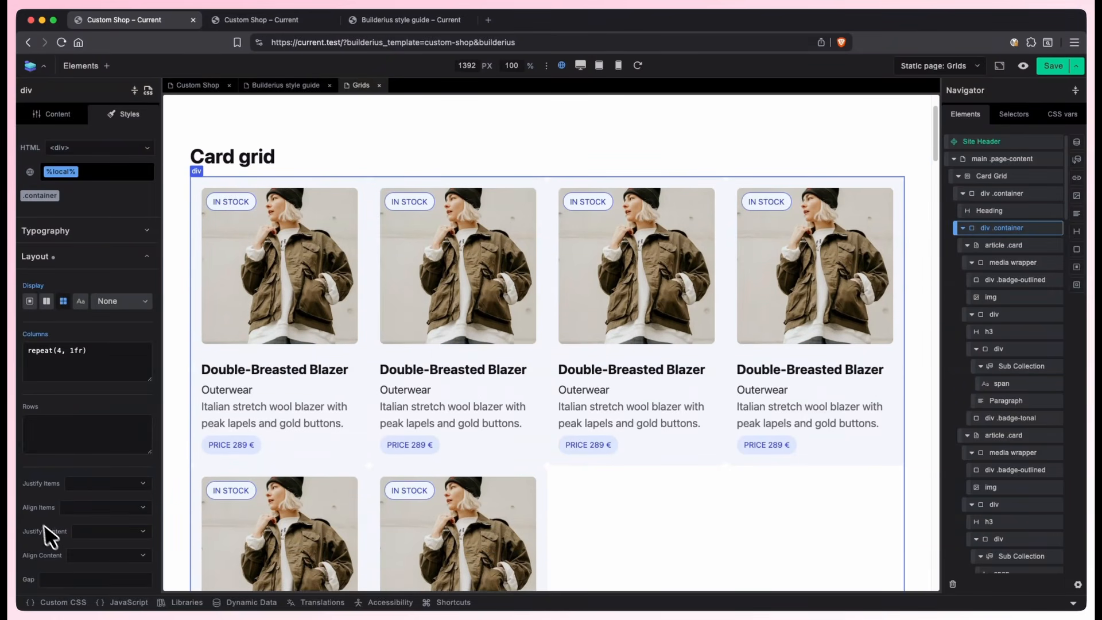
{"action": "left_click", "coordinate": [87, 576]}
{"action": "type", "text": "--gap"}
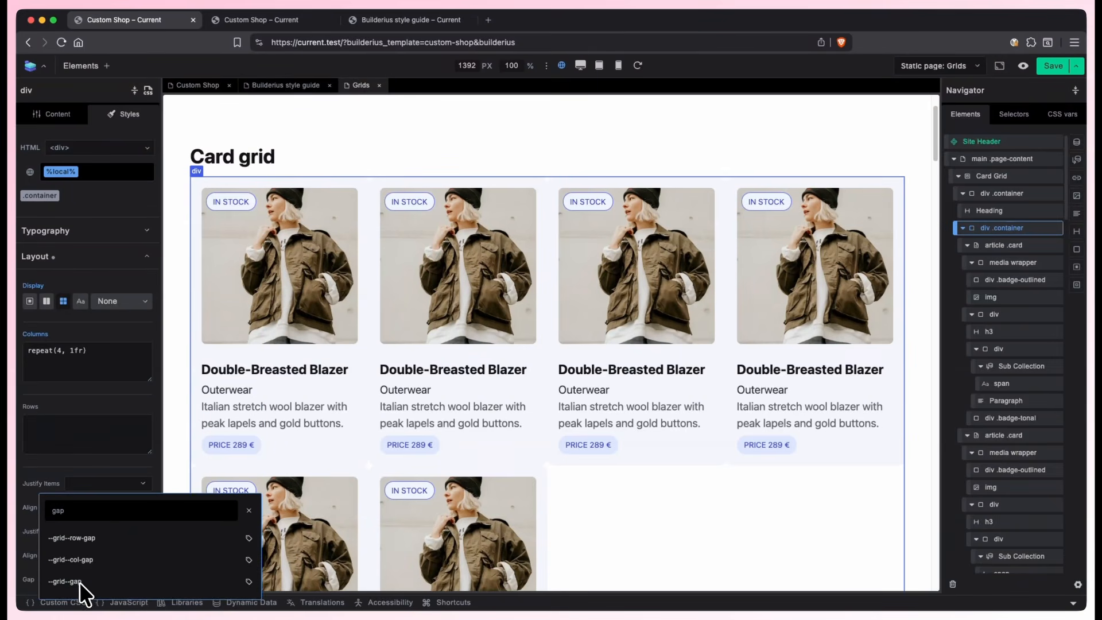
{"action": "left_click", "coordinate": [80, 582]}
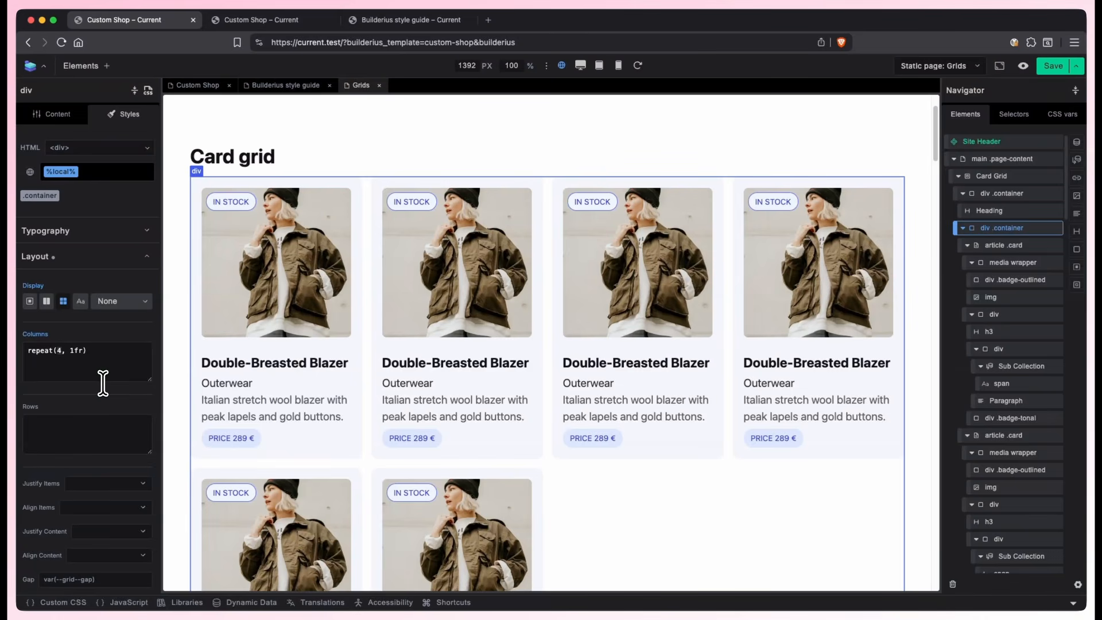
Set the card container's columns to repeat(auto-fit, minmax(280px, 1fr)) and its gap to clamp(1rem, 2vw, 2rem).
{"action": "key", "text": "BackSpace"}
{"action": "type", "text": "auto-fi"}
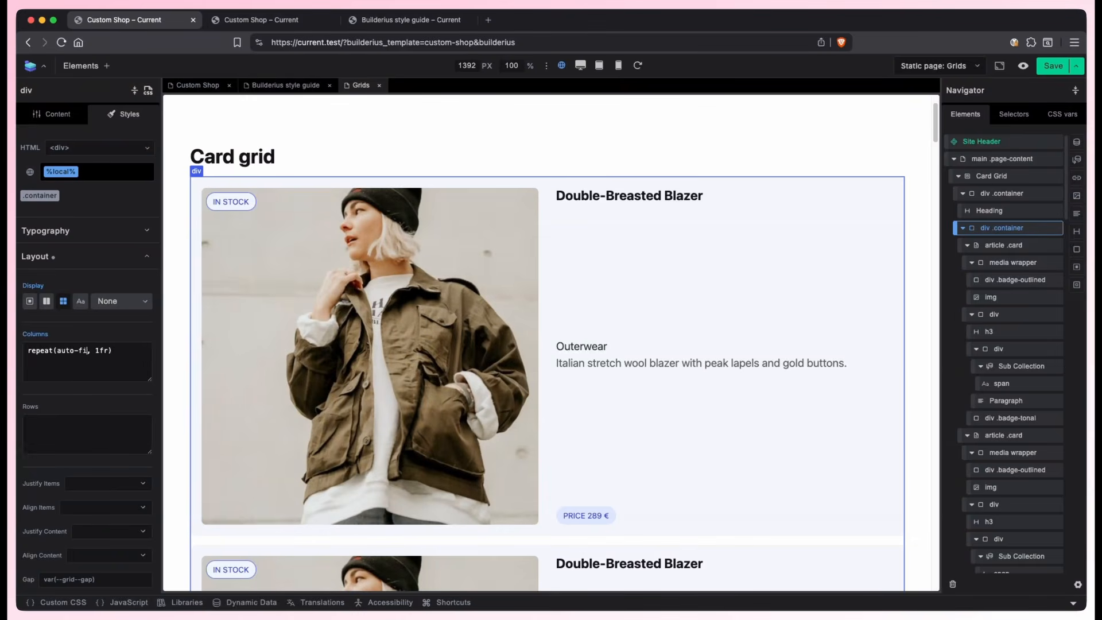
{"action": "type", "text": "t"}
{"action": "double_click", "coordinate": [108, 351]}
{"action": "type", "text": "minmax(280px, 1fr"}
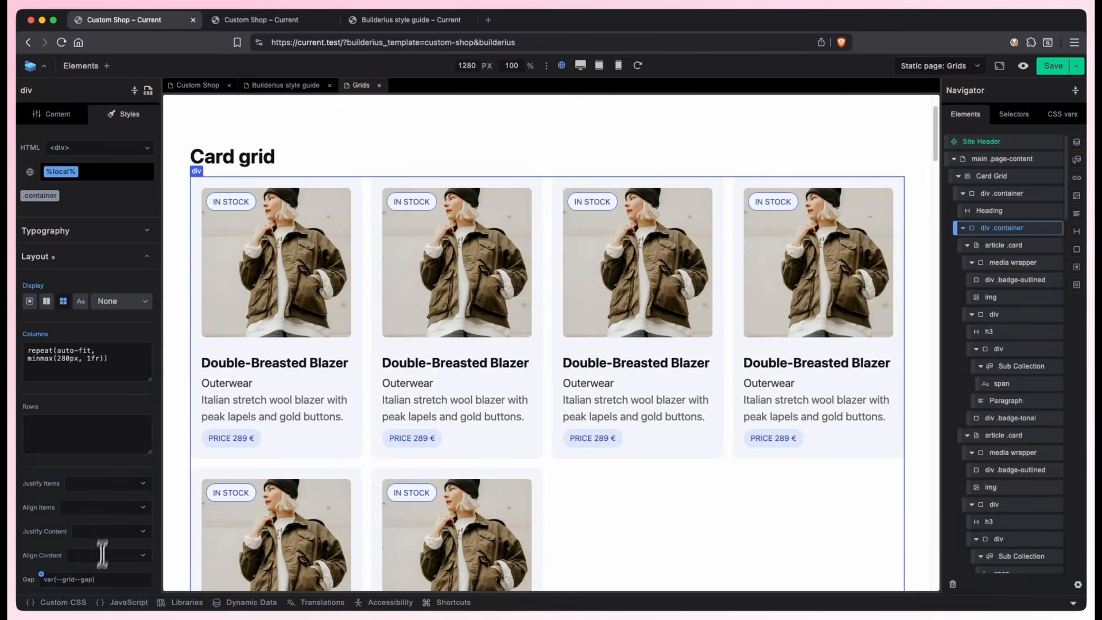
{"action": "left_click", "coordinate": [107, 579]}
{"action": "type", "text": "clamp(1rem, 2vw, 2rem)"}
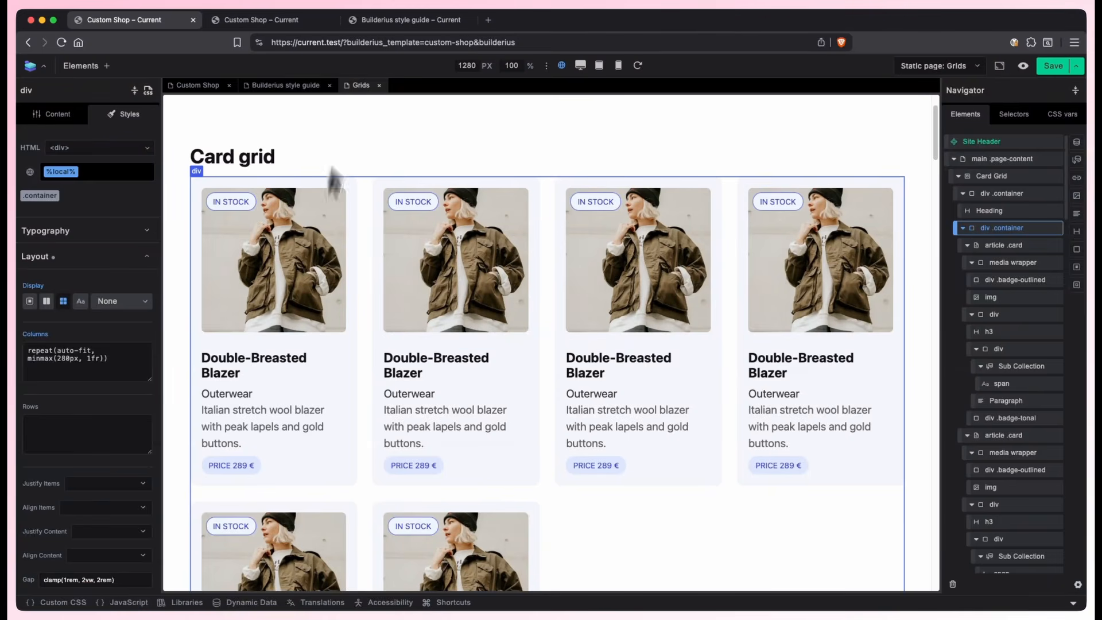
Preview the Card grid at desktop, tablet and mobile widths, and return to the all-devices view.
{"action": "left_click", "coordinate": [581, 68]}
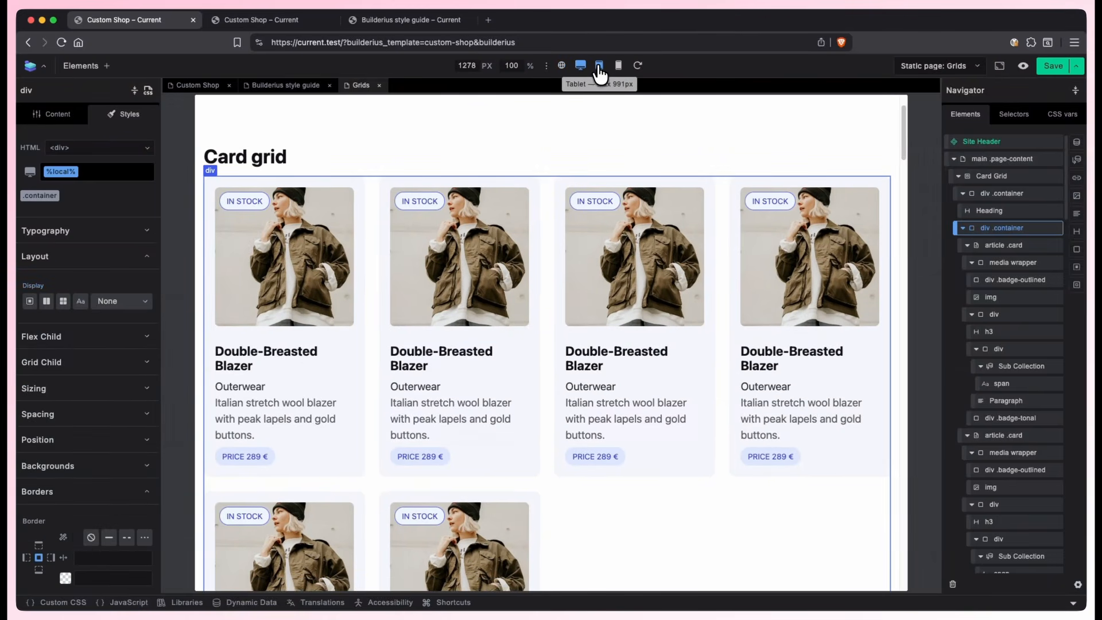
{"action": "left_click", "coordinate": [599, 67]}
{"action": "left_click", "coordinate": [618, 67]}
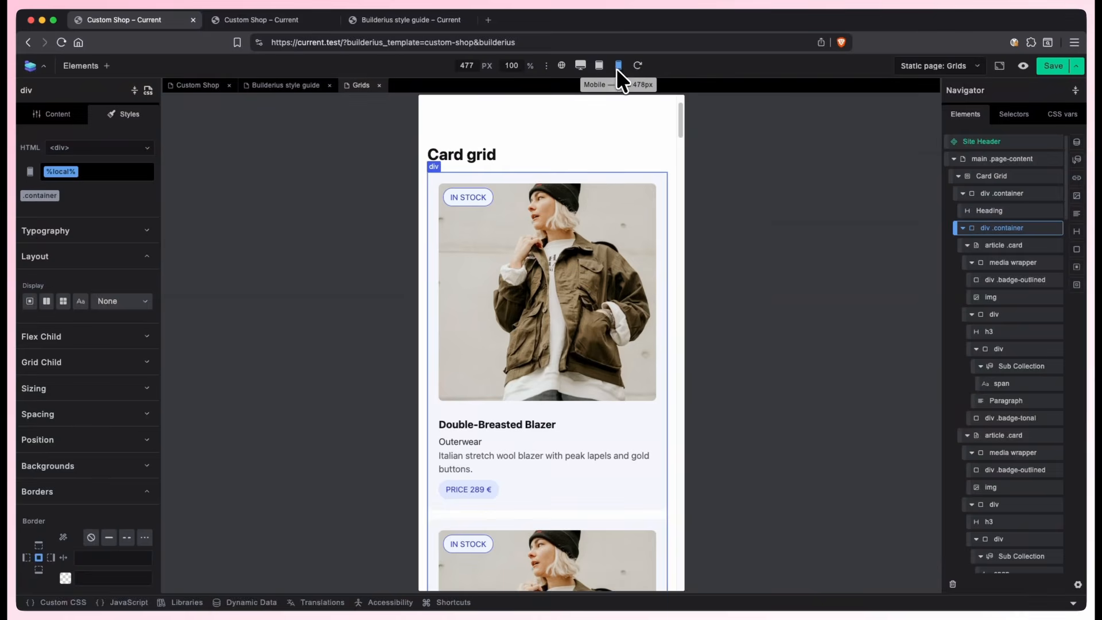
{"action": "left_click", "coordinate": [562, 68]}
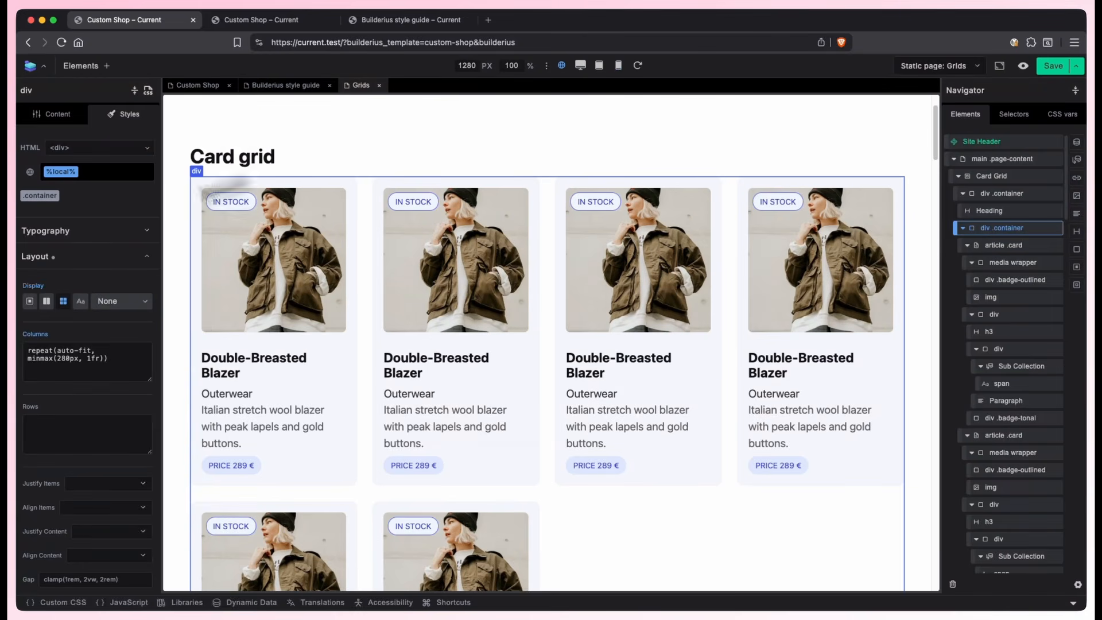
In the Card grid, set the second card's grid column to span 2 and the third card's grid row to span 2.
{"action": "left_click", "coordinate": [493, 466]}
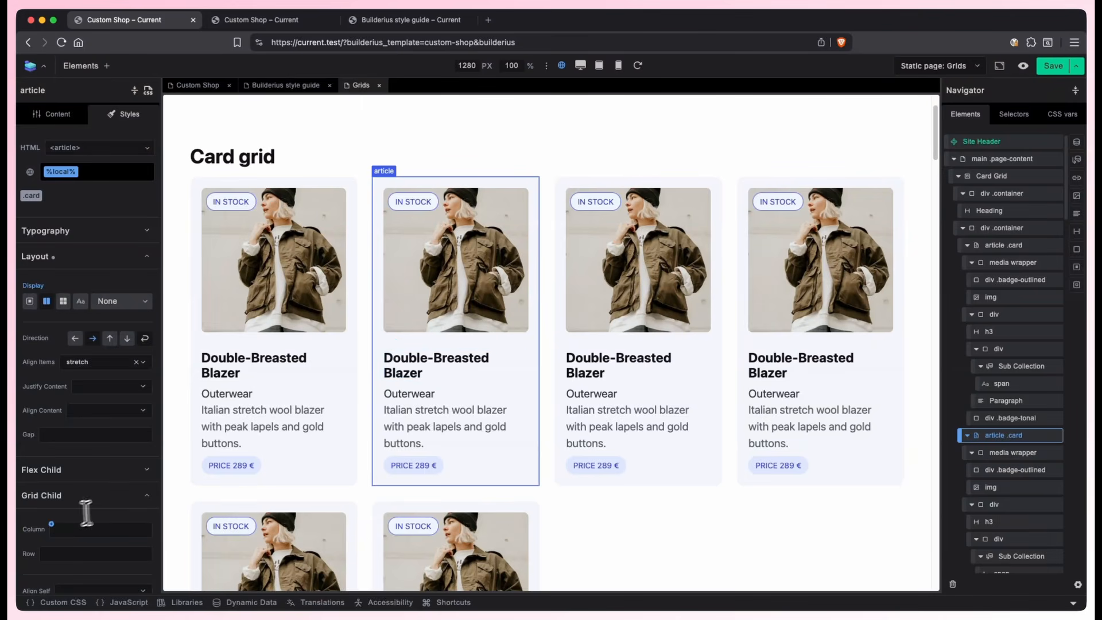
{"action": "left_click", "coordinate": [65, 535]}
{"action": "type", "text": "span 2"}
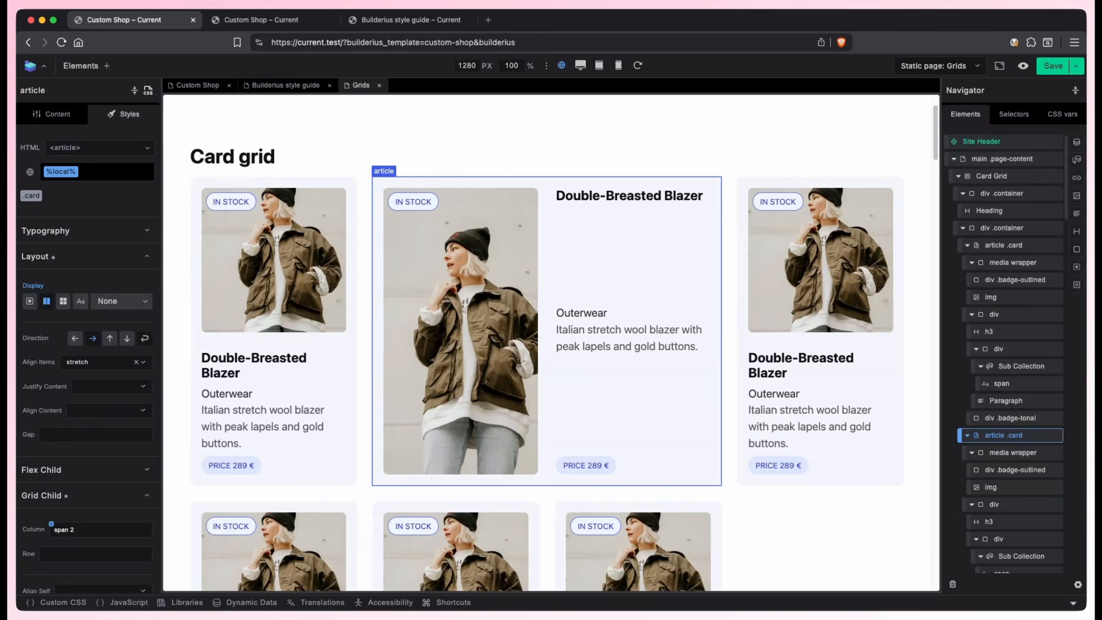
{"action": "left_click", "coordinate": [853, 478]}
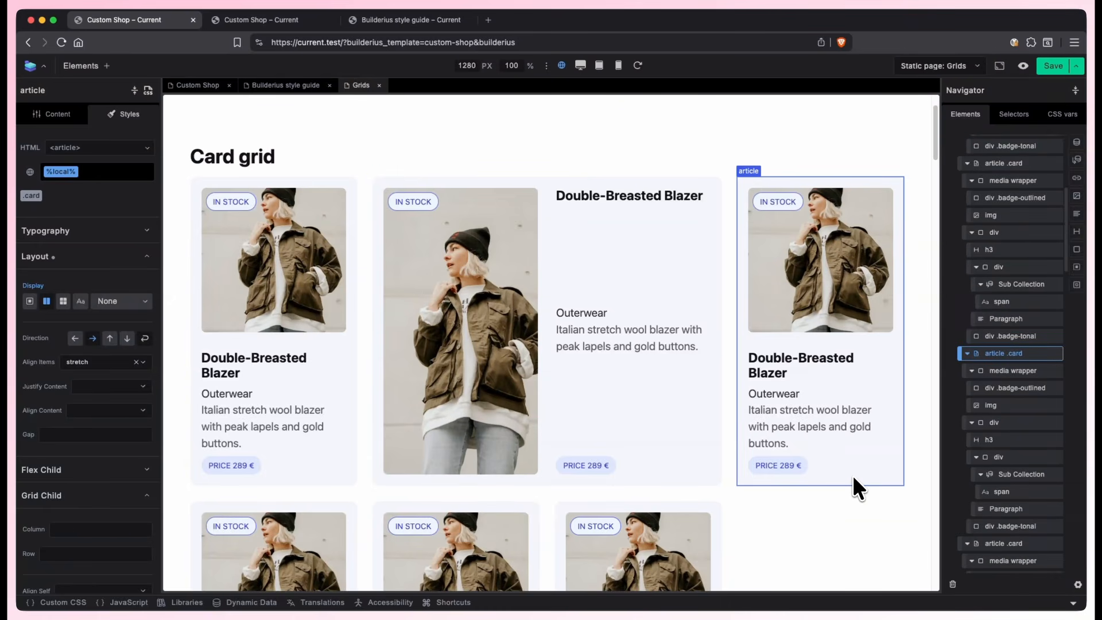
{"action": "left_click", "coordinate": [75, 558]}
{"action": "type", "text": "span 2"}
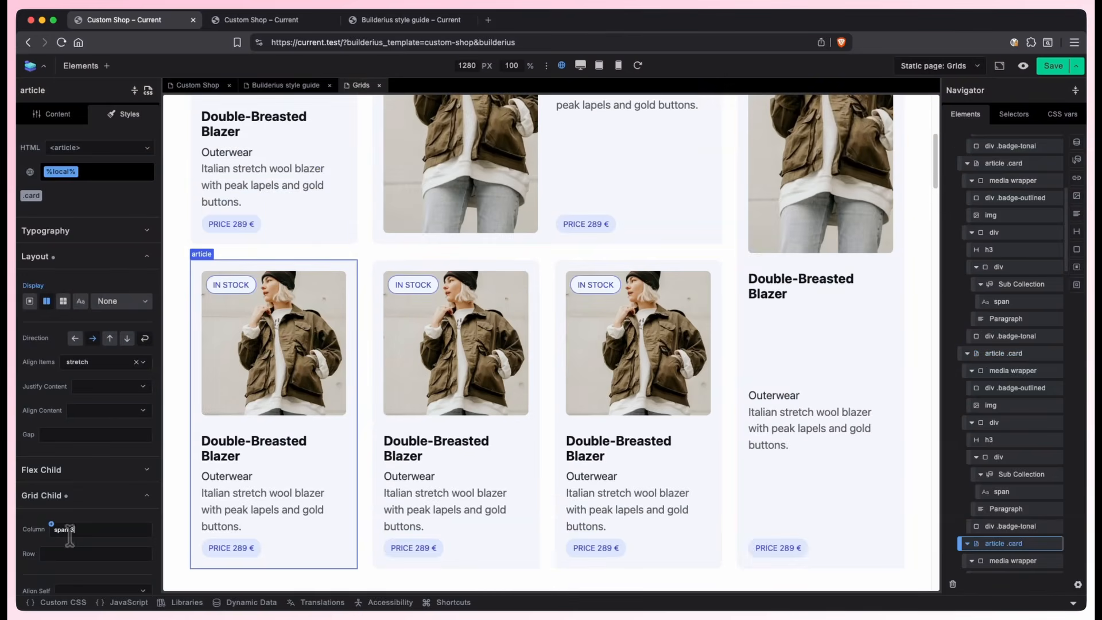
Set the fourth card's grid column to span 3, and the grid column of each of the last two cards to span 2.
{"action": "type", "text": "span 3"}
{"action": "scroll", "coordinate": [247, 460], "scroll_direction": "down", "scroll_amount": 5}
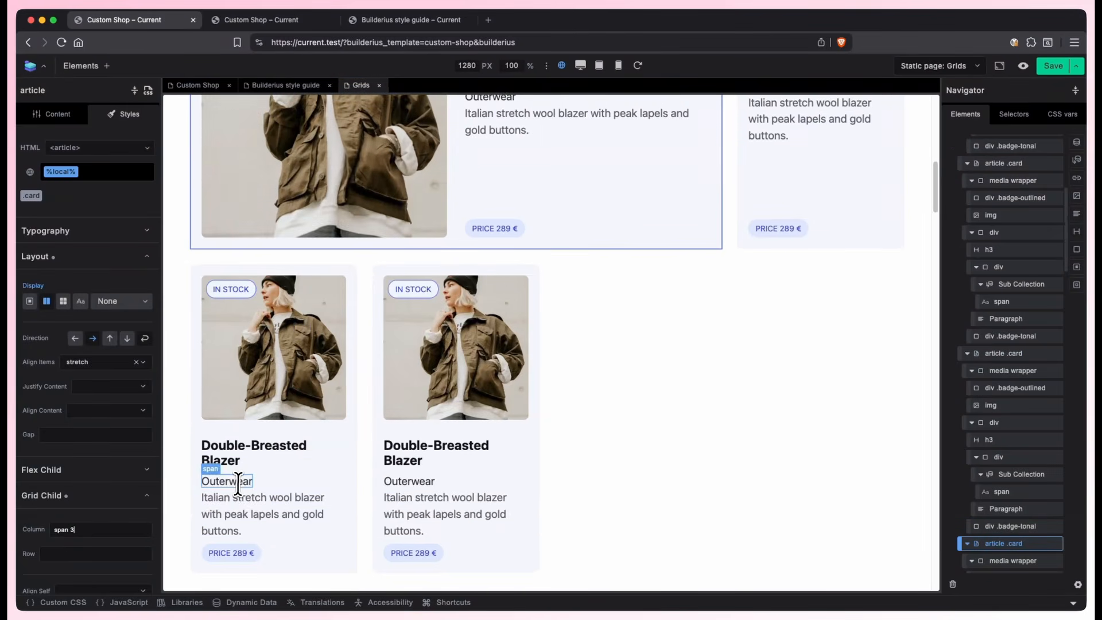
{"action": "left_click", "coordinate": [346, 470]}
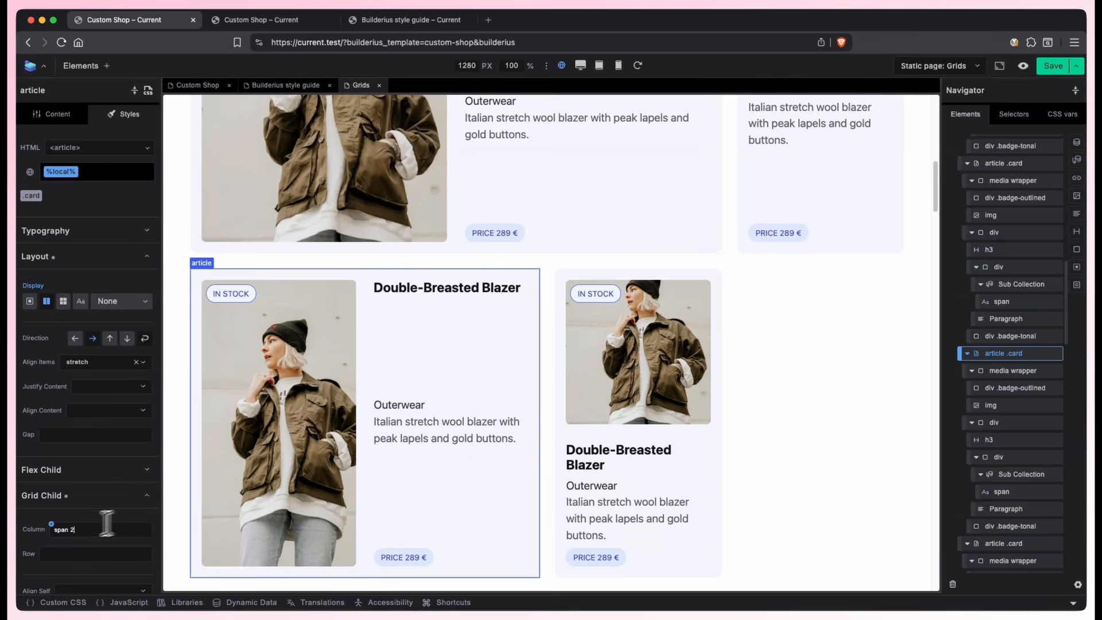
{"action": "left_click", "coordinate": [631, 519]}
{"action": "left_click", "coordinate": [112, 528]}
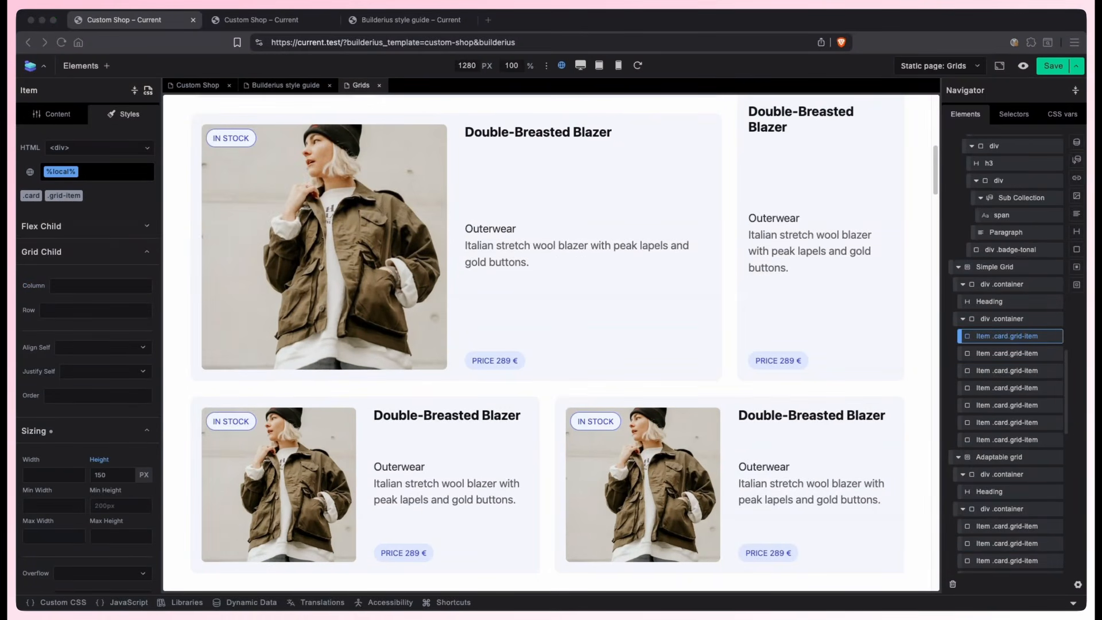
Try start and center for the Simple grid container's align items, and leave it set to end.
{"action": "scroll", "coordinate": [551, 338], "scroll_direction": "down", "scroll_amount": 6}
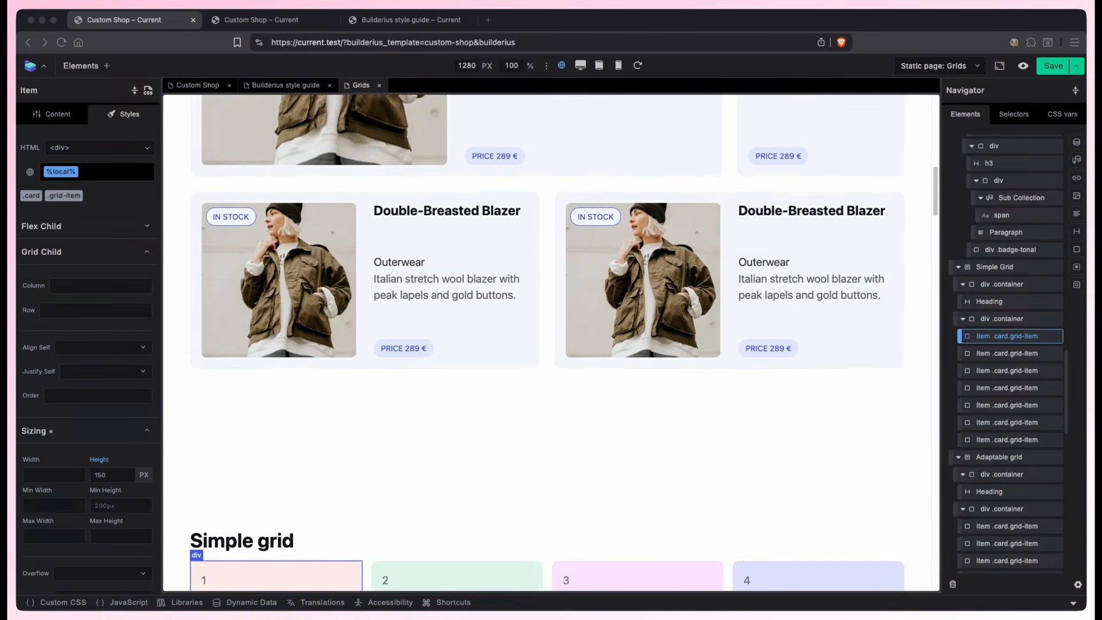
{"action": "scroll", "coordinate": [551, 339], "scroll_direction": "down", "scroll_amount": 2}
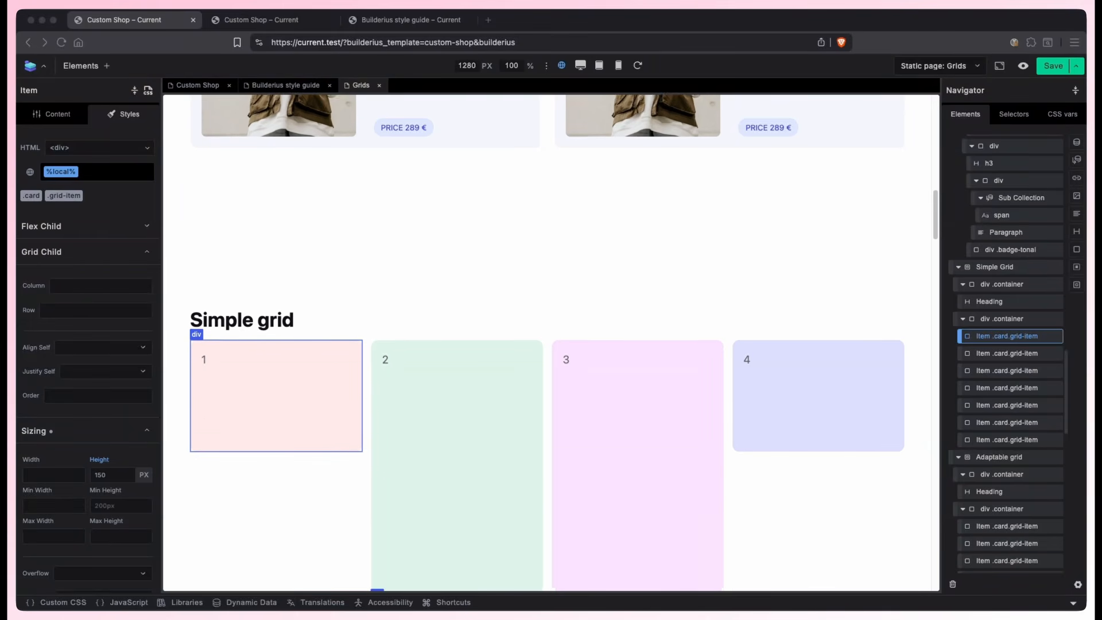
{"action": "scroll", "coordinate": [551, 339], "scroll_direction": "down", "scroll_amount": 1}
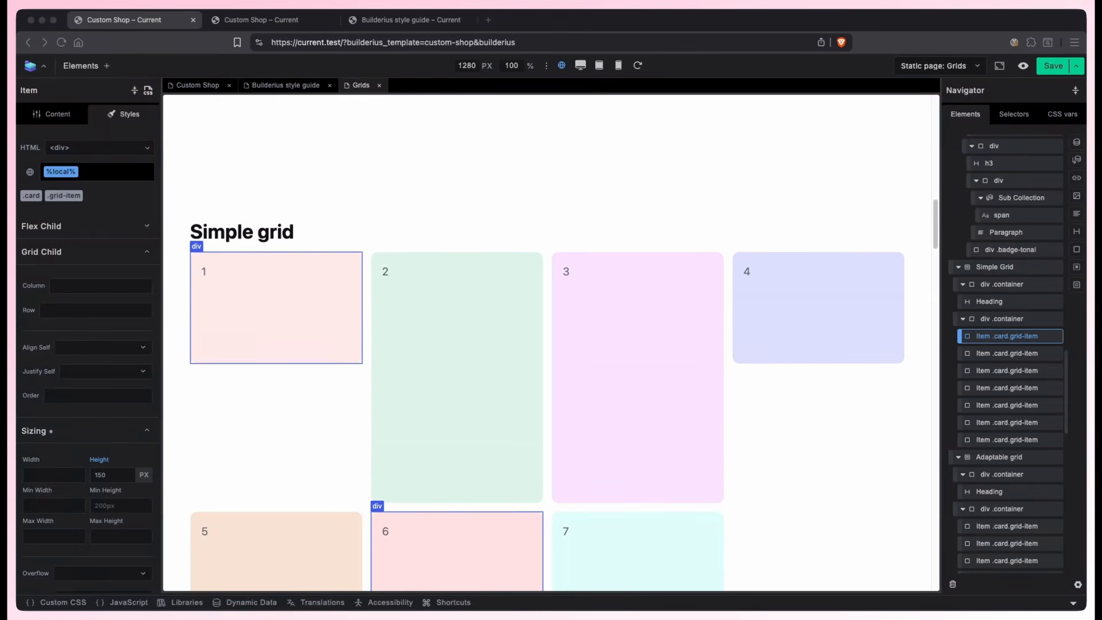
{"action": "scroll", "coordinate": [551, 339], "scroll_direction": "down", "scroll_amount": 1}
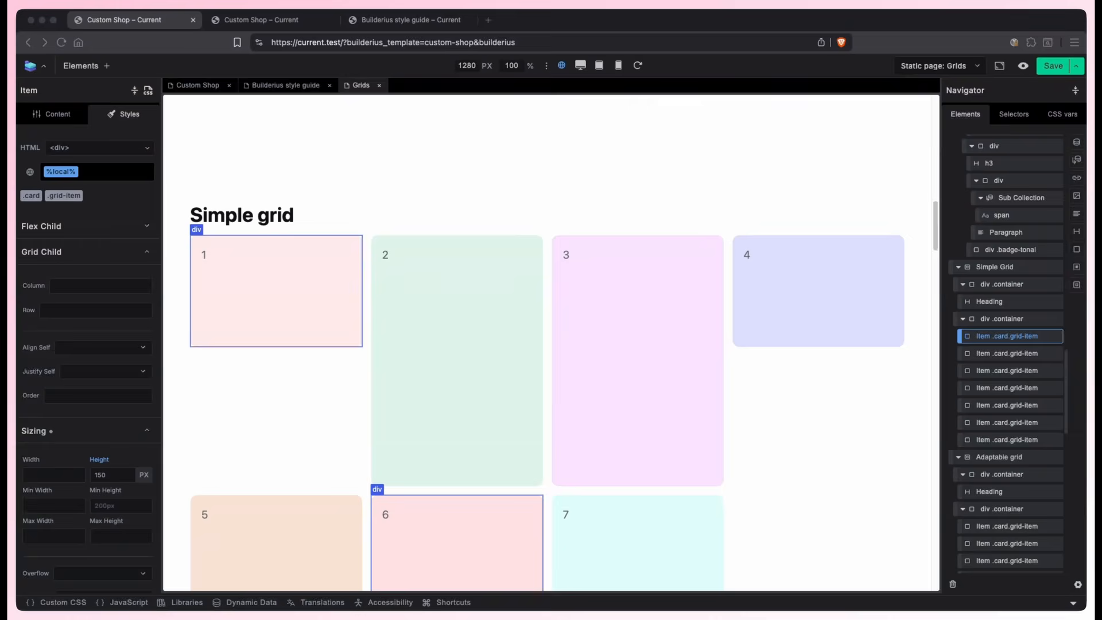
{"action": "scroll", "coordinate": [551, 339], "scroll_direction": "down", "scroll_amount": 1}
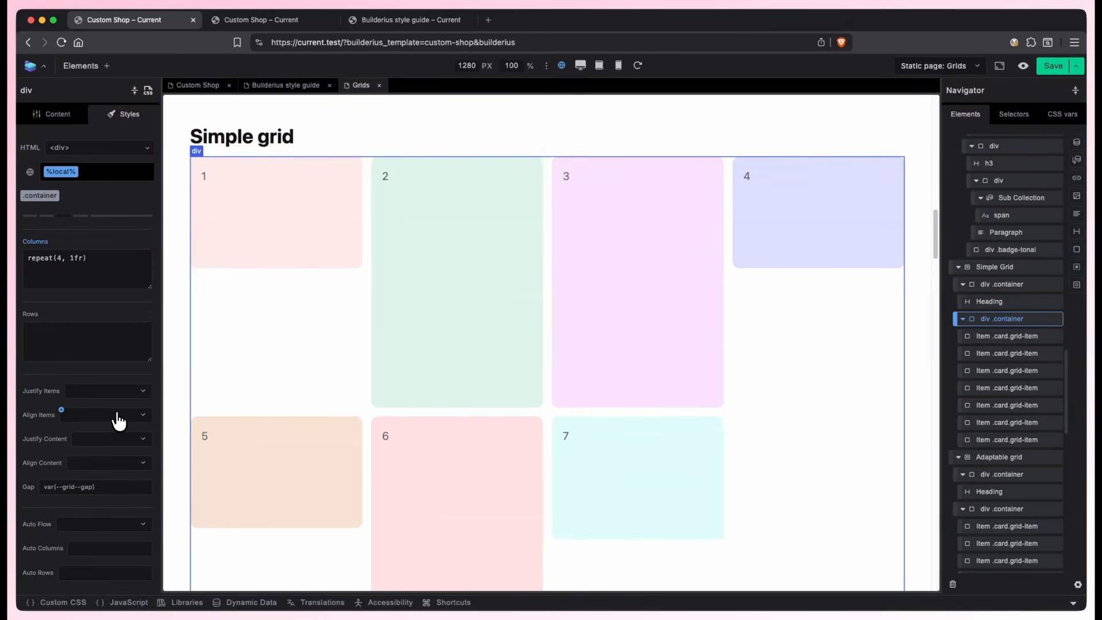
{"action": "left_click", "coordinate": [116, 415]}
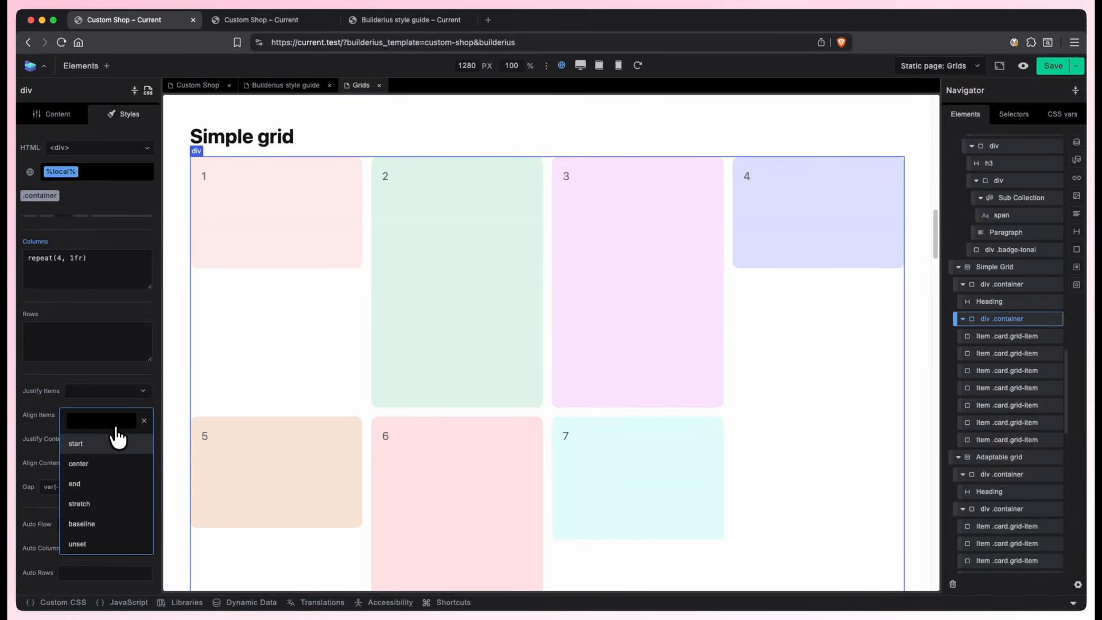
{"action": "left_click", "coordinate": [118, 442]}
{"action": "left_click", "coordinate": [121, 422]}
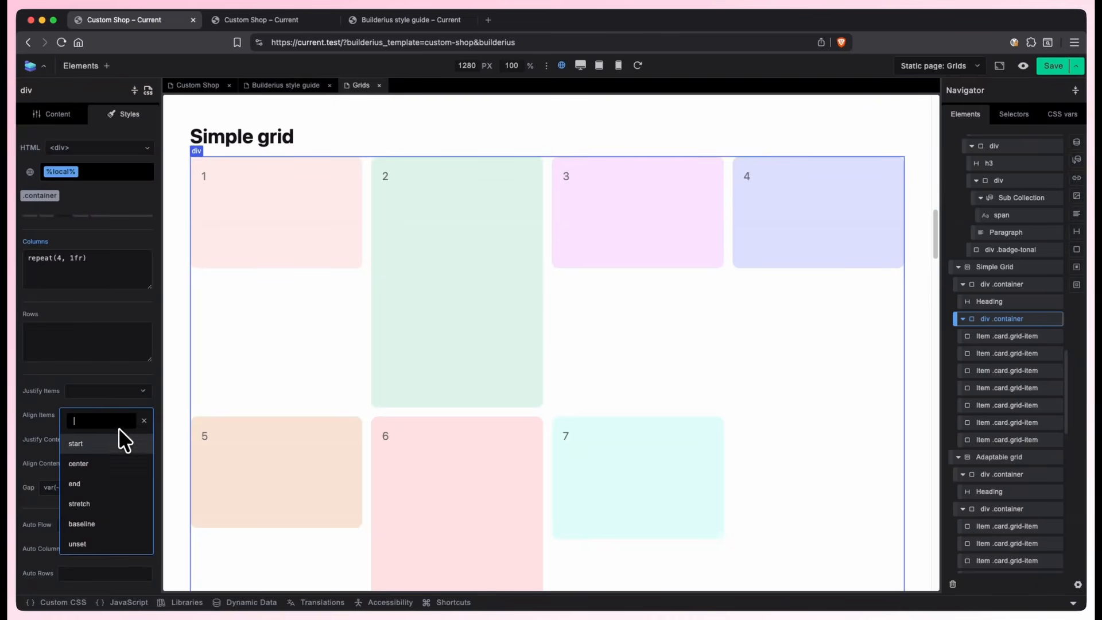
{"action": "left_click", "coordinate": [113, 463]}
{"action": "left_click", "coordinate": [117, 424]}
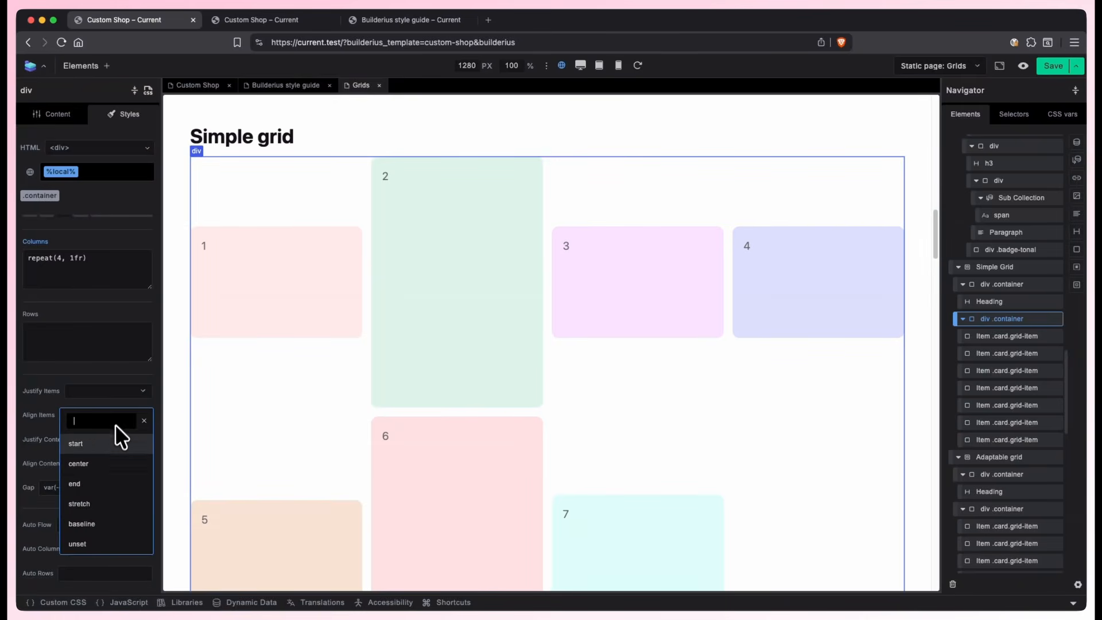
{"action": "left_click", "coordinate": [108, 484]}
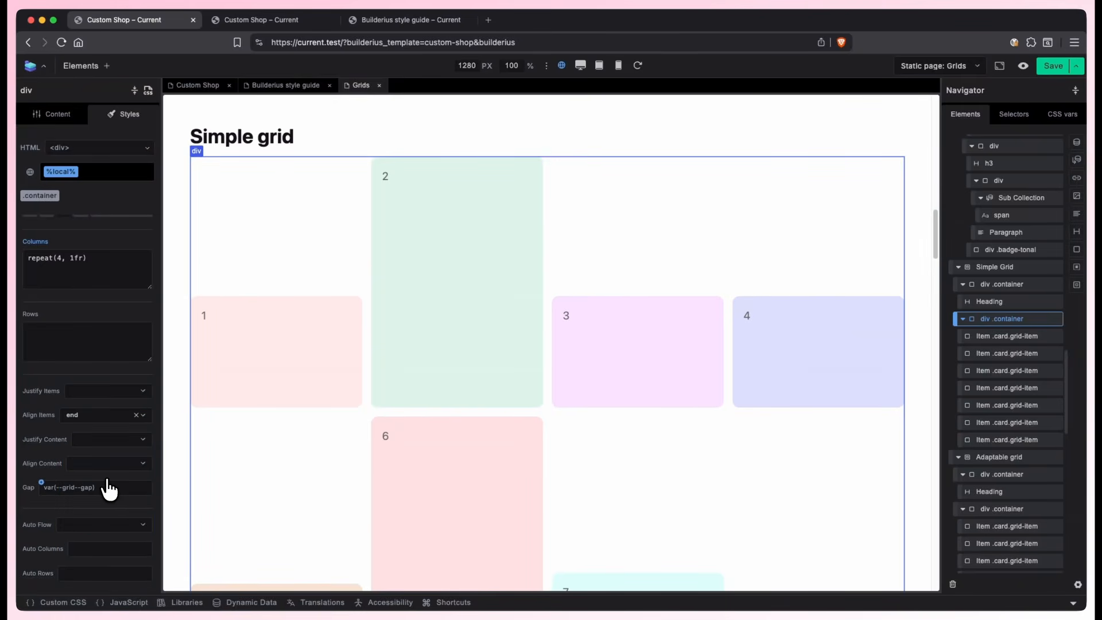
Set align self to start for items 1 and 4 of the Simple grid.
{"action": "left_click", "coordinate": [275, 373]}
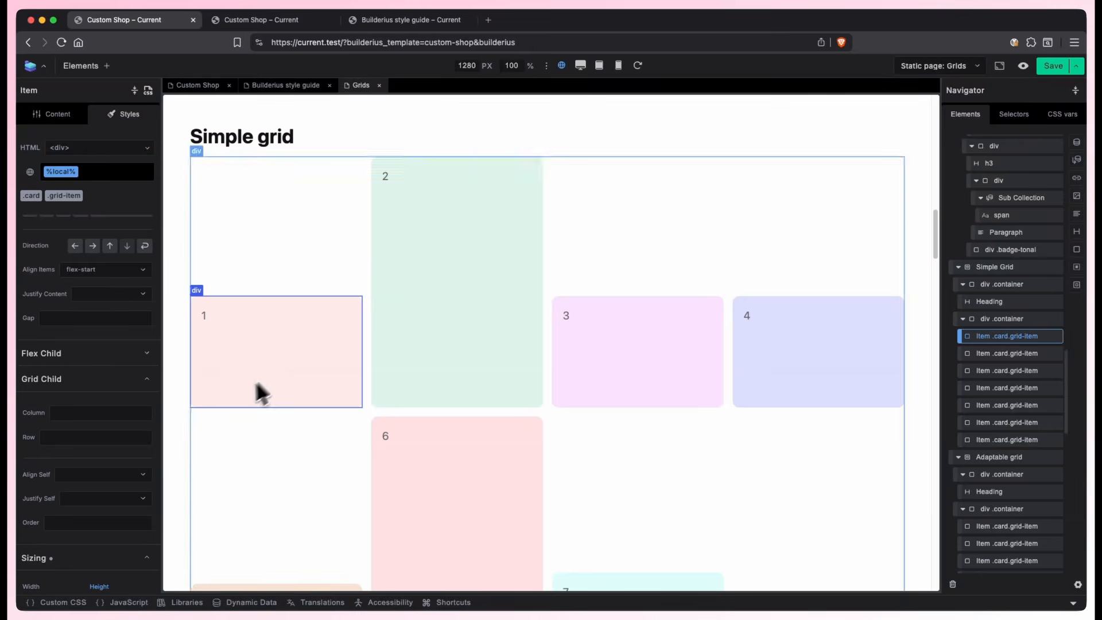
{"action": "scroll", "coordinate": [92, 484], "scroll_direction": "down", "scroll_amount": 1}
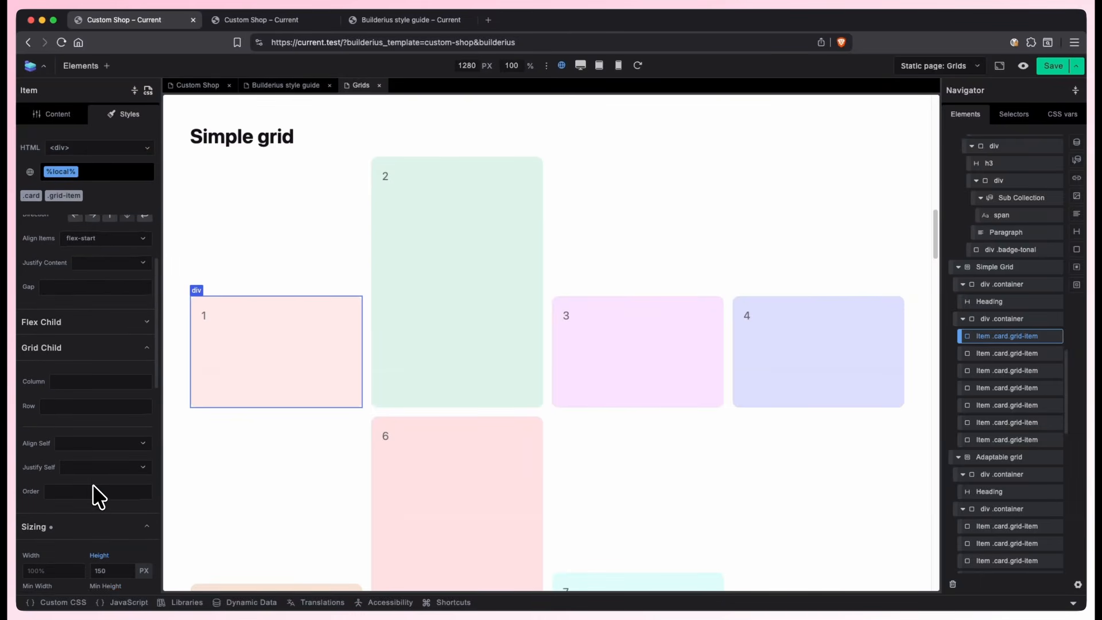
{"action": "left_click", "coordinate": [104, 444]}
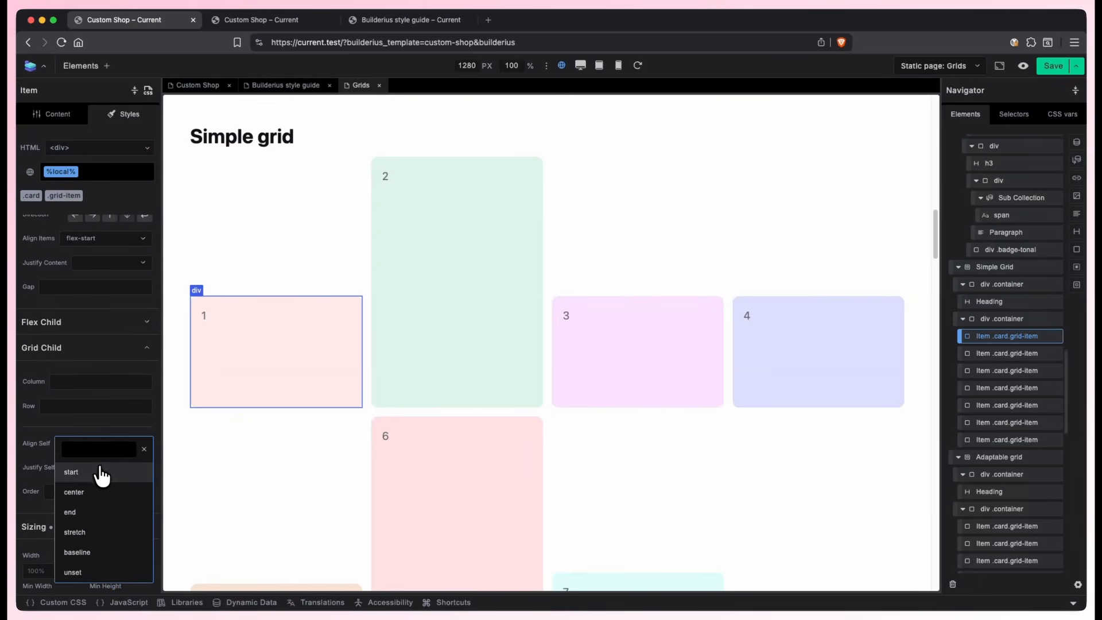
{"action": "left_click", "coordinate": [102, 474]}
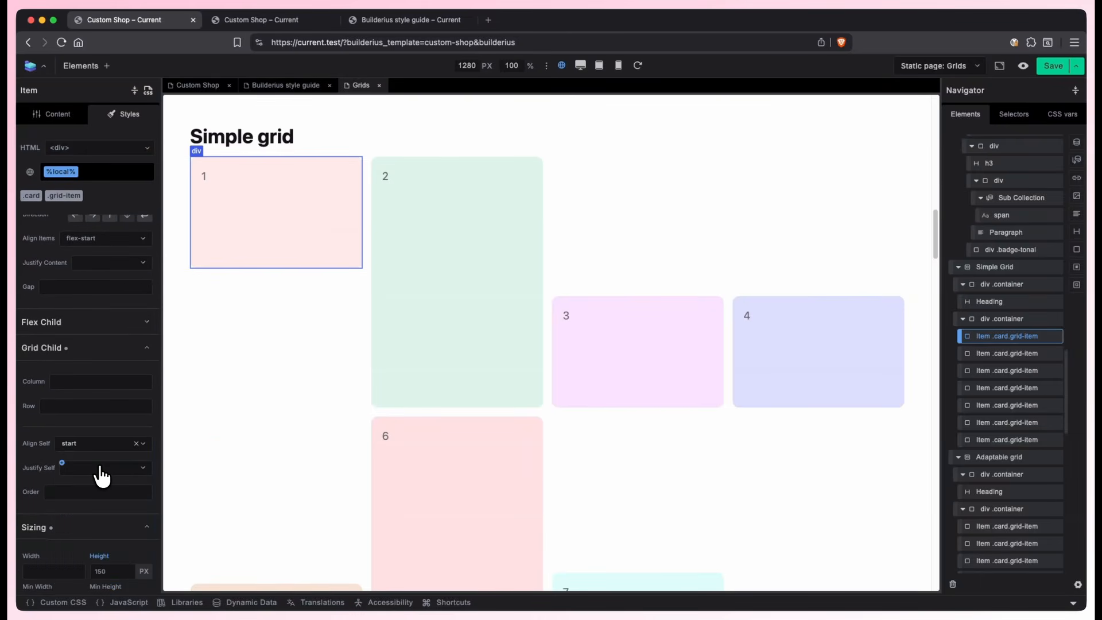
{"action": "left_click", "coordinate": [762, 370]}
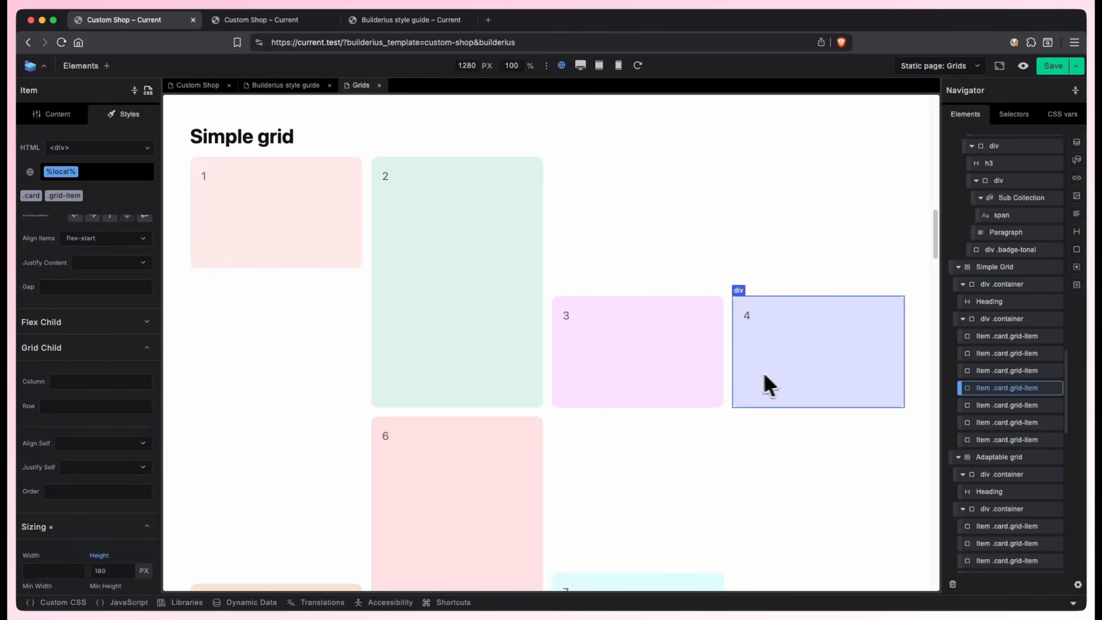
{"action": "left_click", "coordinate": [86, 449]}
{"action": "left_click", "coordinate": [88, 476]}
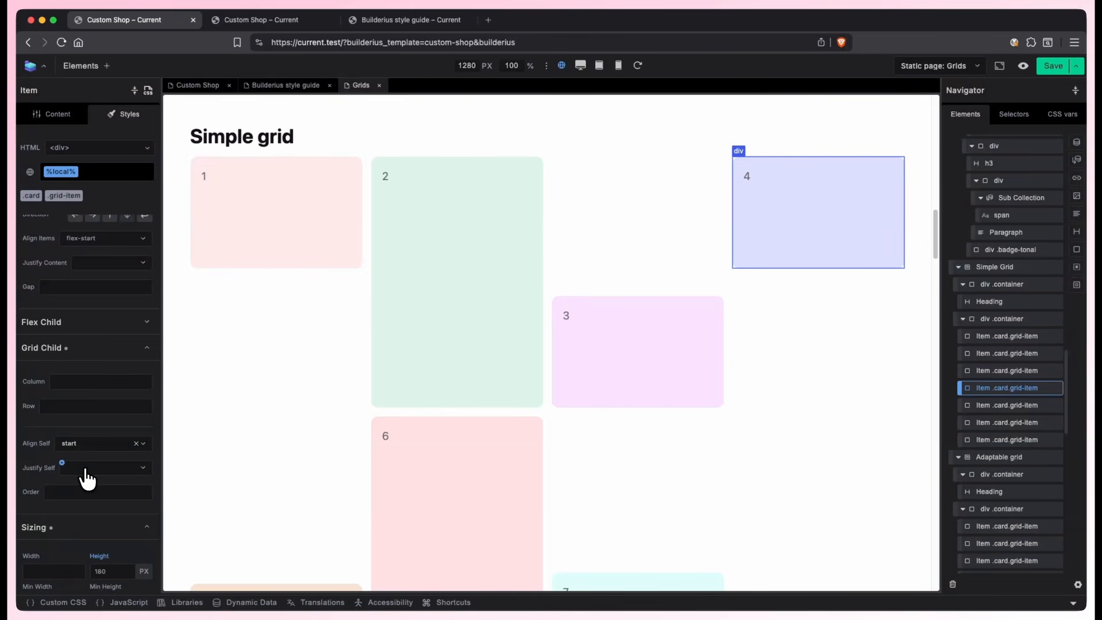
Set align self to center for item 3 of the Simple grid.
{"action": "left_click", "coordinate": [590, 377]}
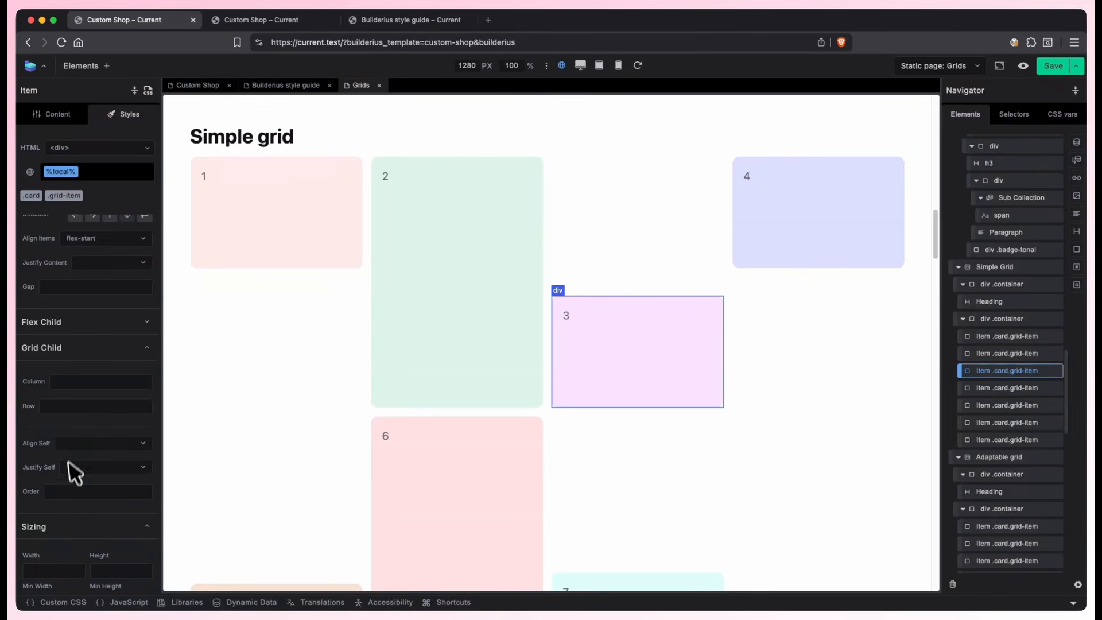
{"action": "left_click", "coordinate": [77, 449]}
{"action": "left_click", "coordinate": [87, 492]}
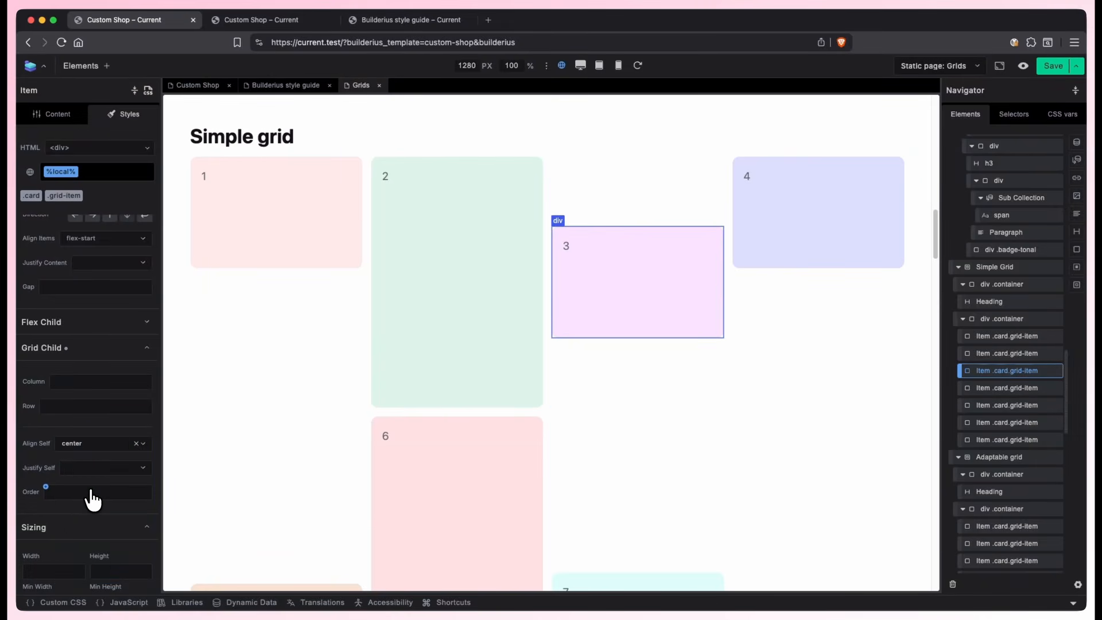
Try Row and Column auto flow on the Auto flow section's grid container, and clear the setting.
{"action": "left_click_drag", "start_coordinate": [911, 246], "coordinate": [908, 450]}
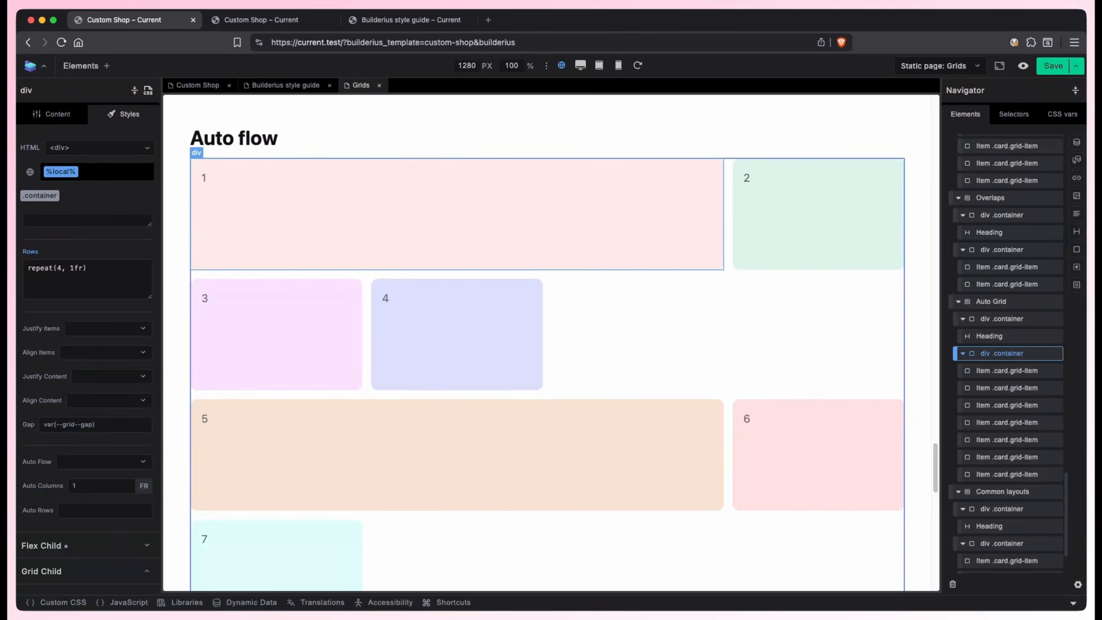
{"action": "left_click", "coordinate": [128, 467]}
{"action": "left_click", "coordinate": [74, 489]}
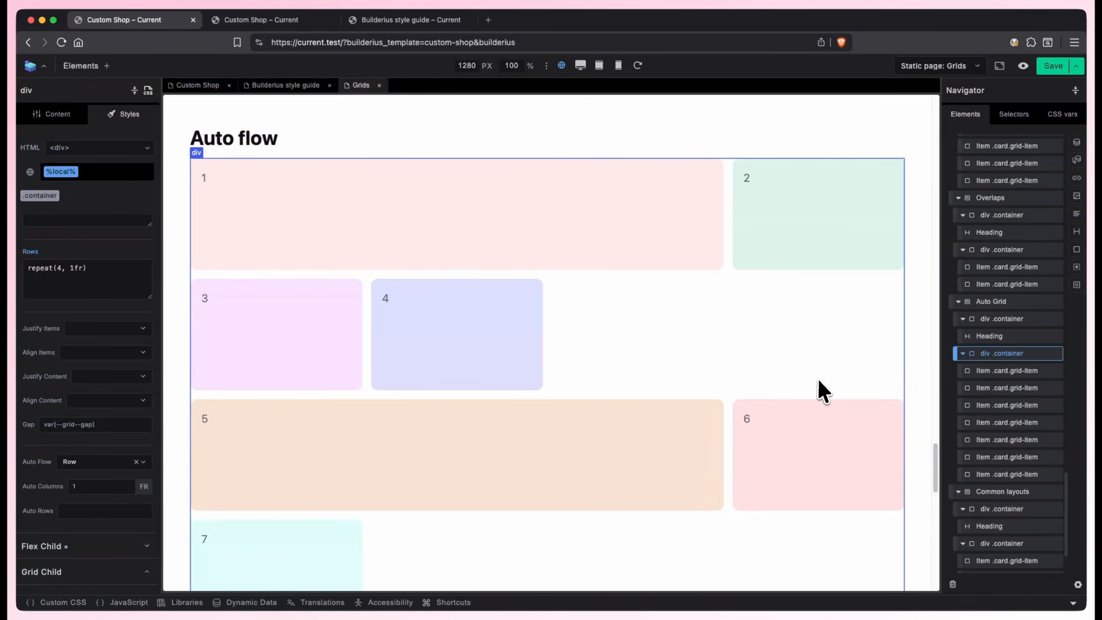
{"action": "left_click", "coordinate": [112, 464]}
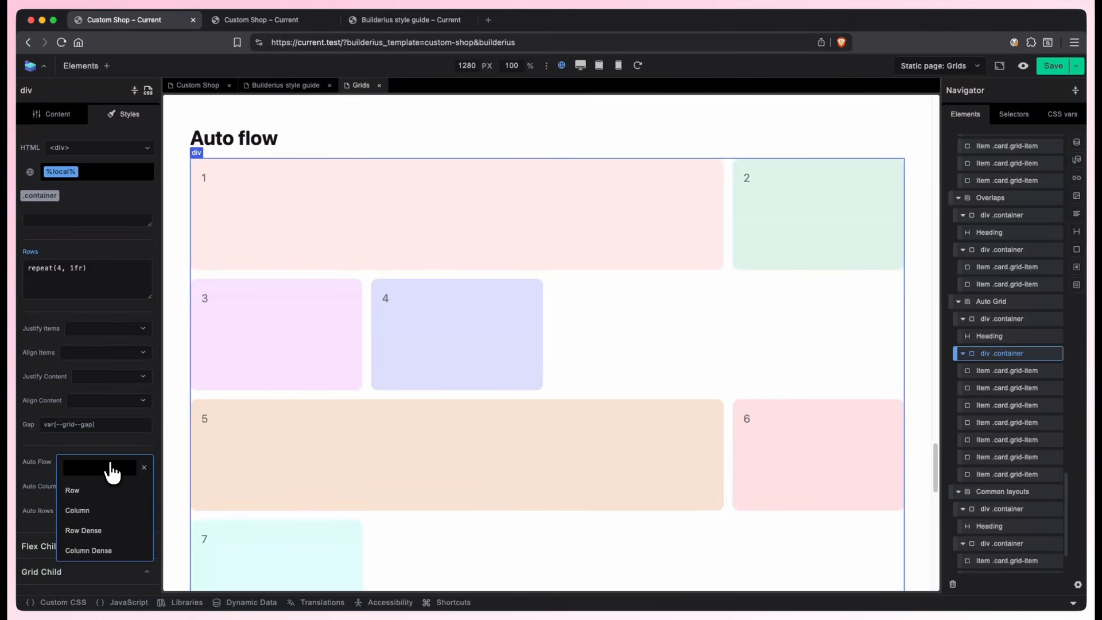
{"action": "left_click", "coordinate": [114, 511]}
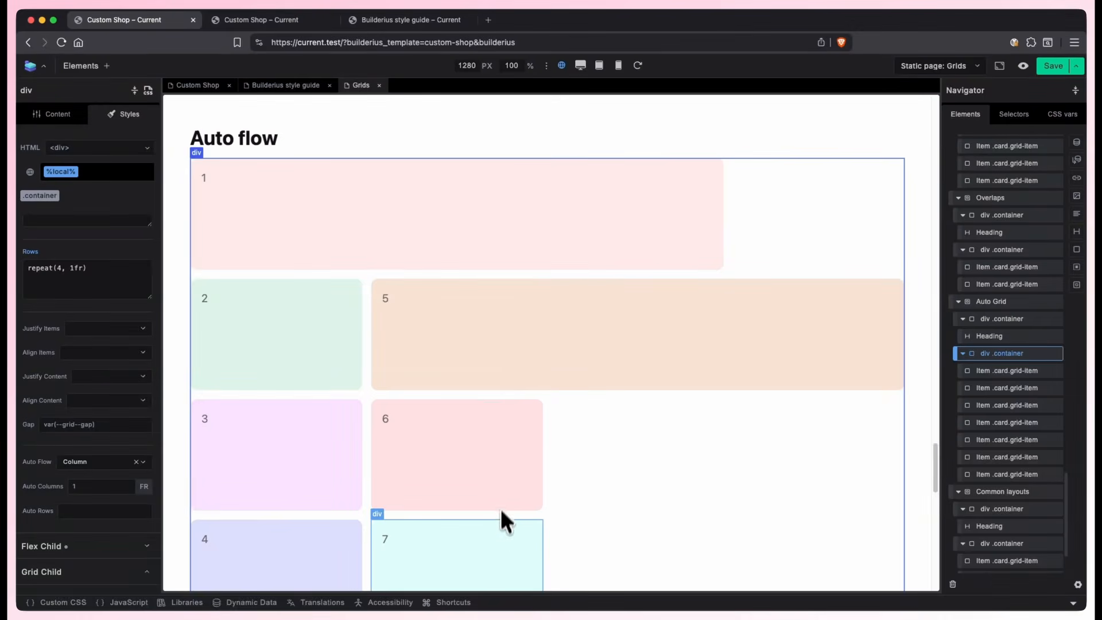
{"action": "left_click", "coordinate": [136, 462]}
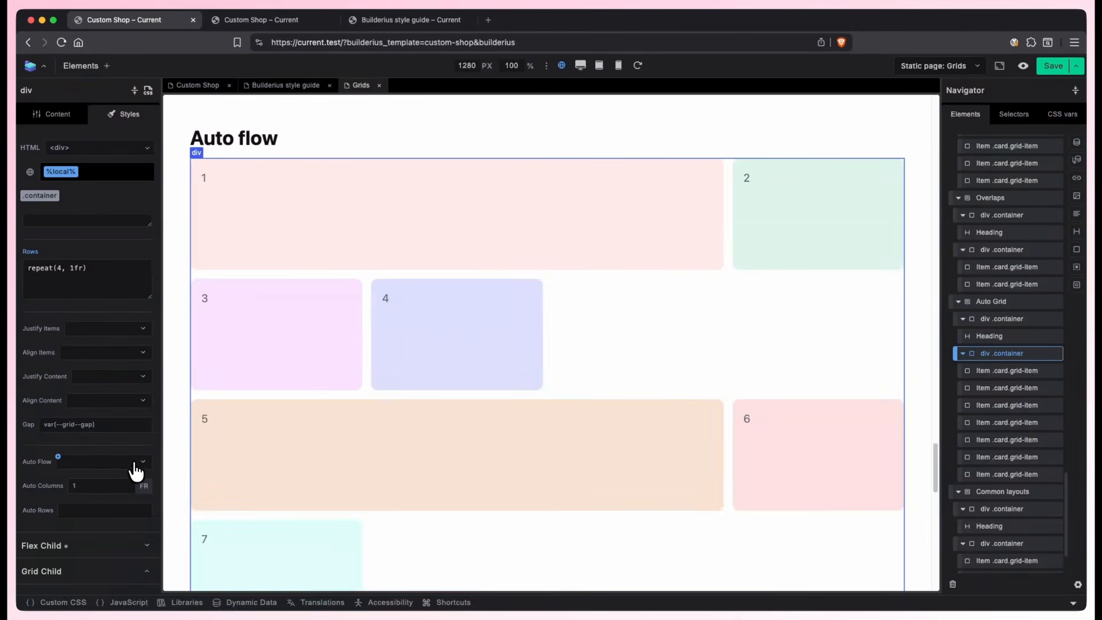
Try Row Dense and Column Dense auto flow on the Auto flow grid container, and clear the value.
{"action": "left_click", "coordinate": [133, 471]}
{"action": "left_click", "coordinate": [125, 532]}
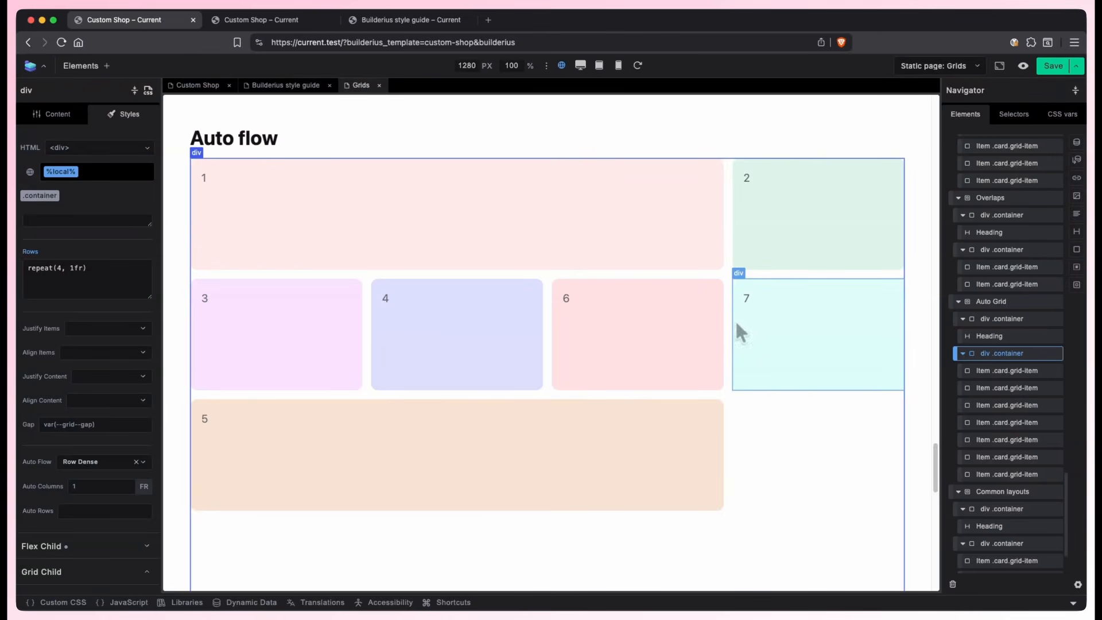
{"action": "left_click", "coordinate": [109, 461]}
{"action": "left_click", "coordinate": [86, 546]}
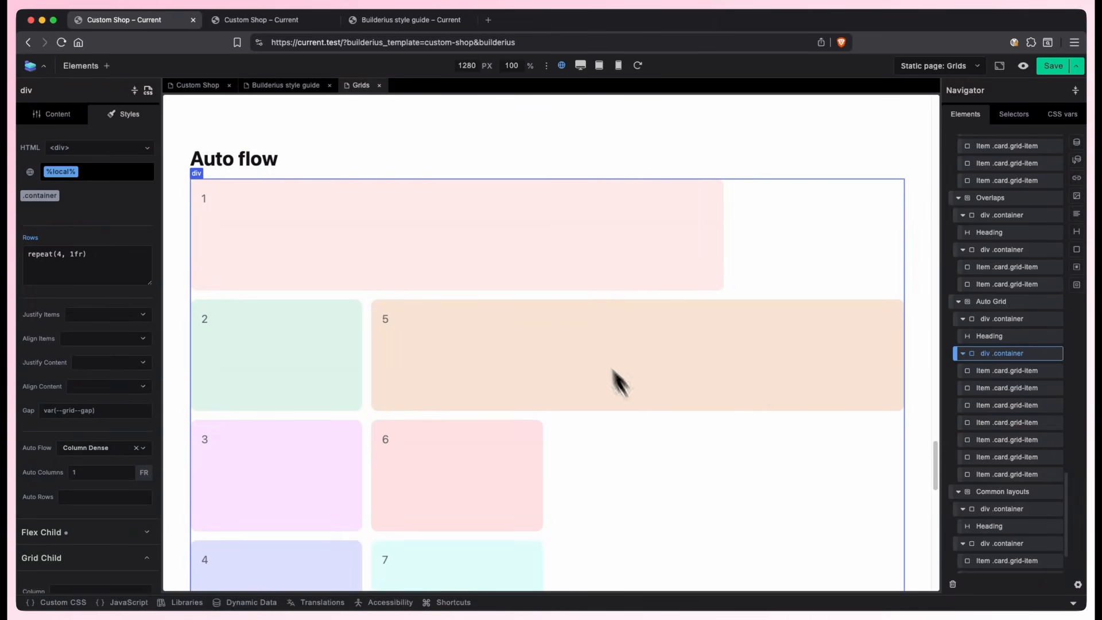
{"action": "scroll", "coordinate": [671, 458], "scroll_direction": "down", "scroll_amount": 1}
{"action": "scroll", "coordinate": [670, 458], "scroll_direction": "down", "scroll_amount": 1}
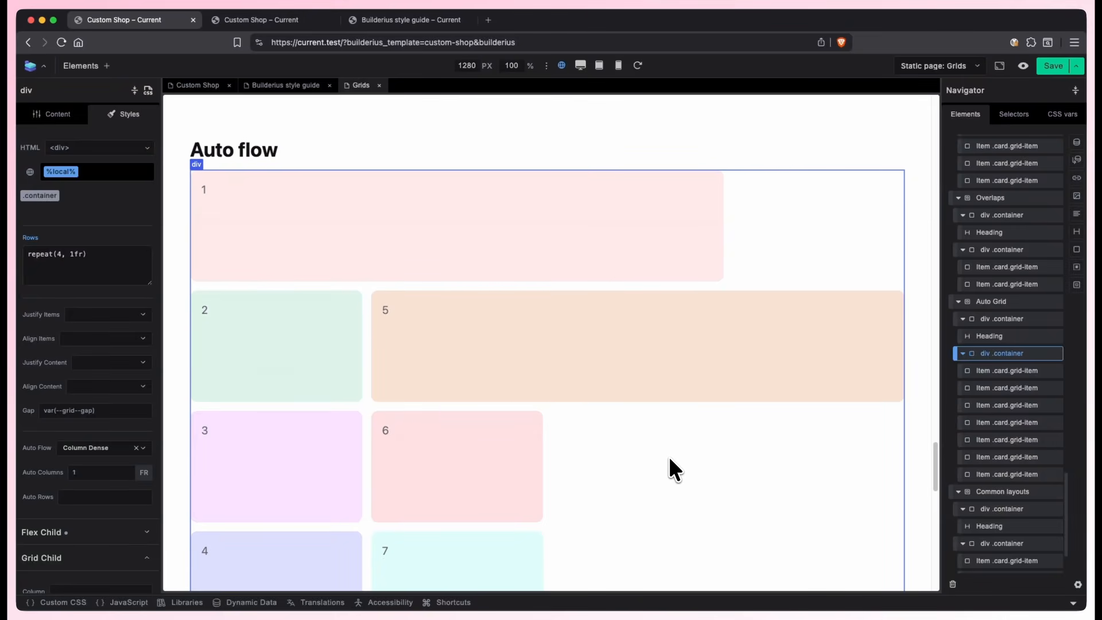
{"action": "left_click", "coordinate": [135, 448]}
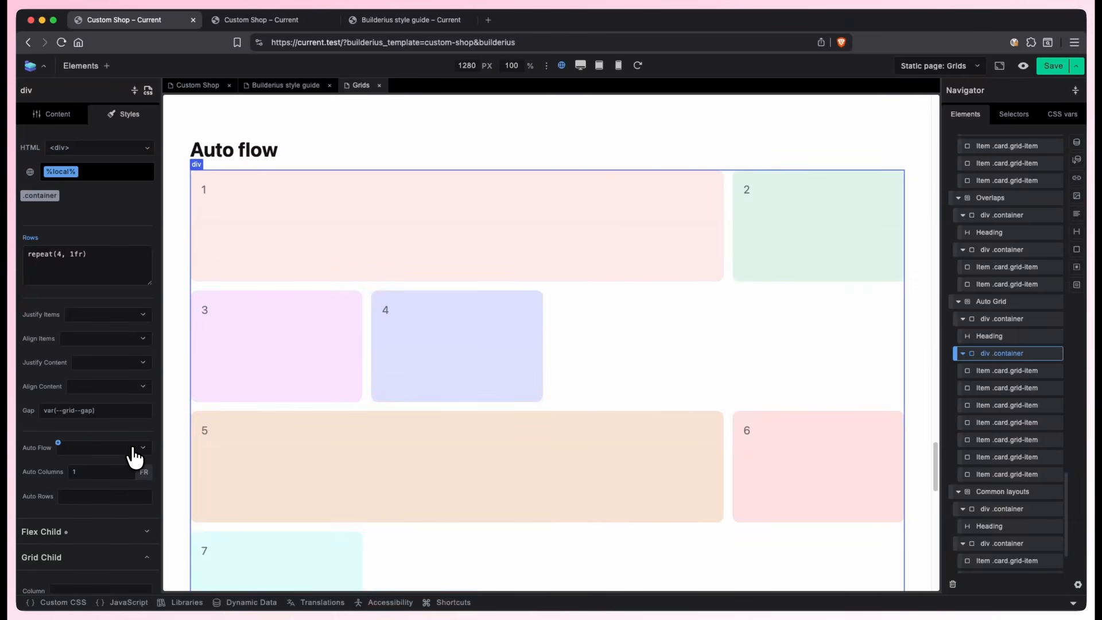
In the Auto flow grid, set item 7's order to -1 and change item 5's order so it follows item 6.
{"action": "left_click", "coordinate": [318, 551]}
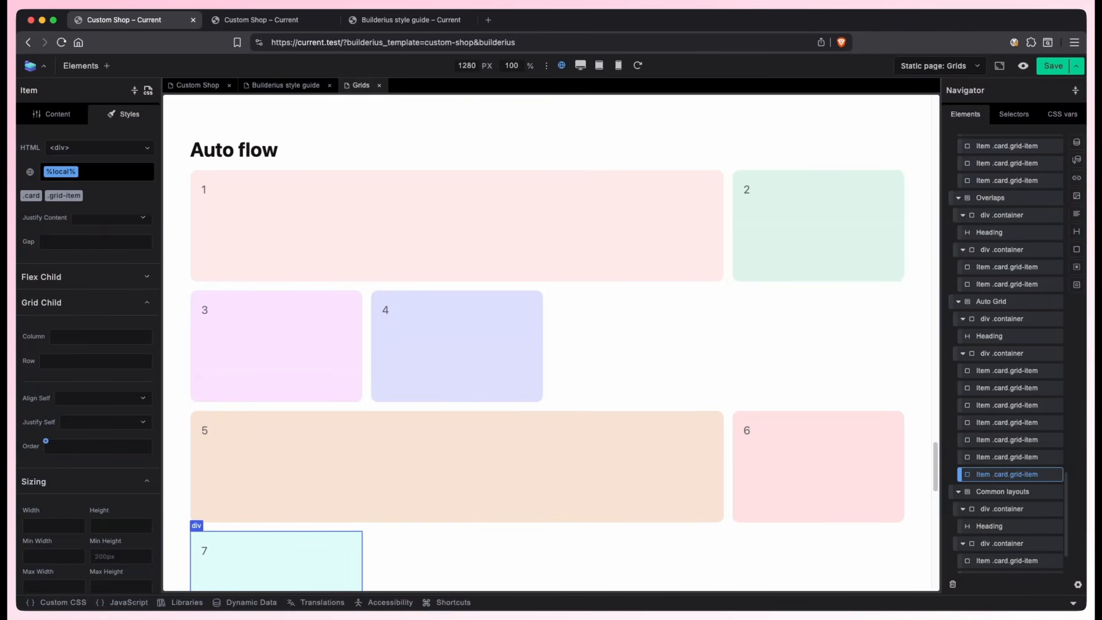
{"action": "type", "text": "-1"}
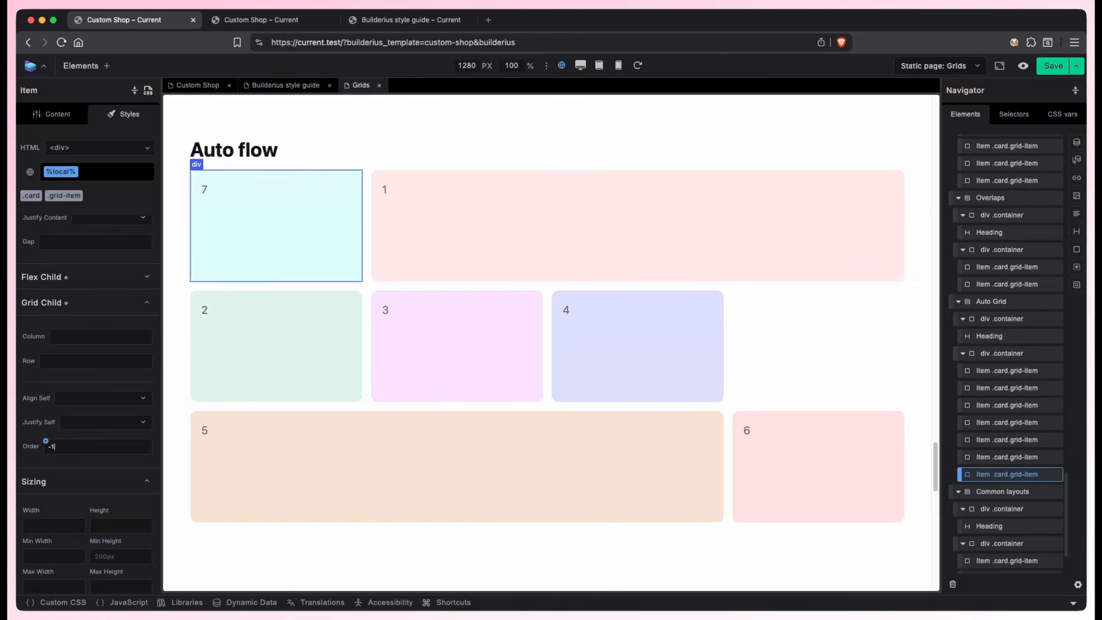
{"action": "left_click", "coordinate": [571, 505]}
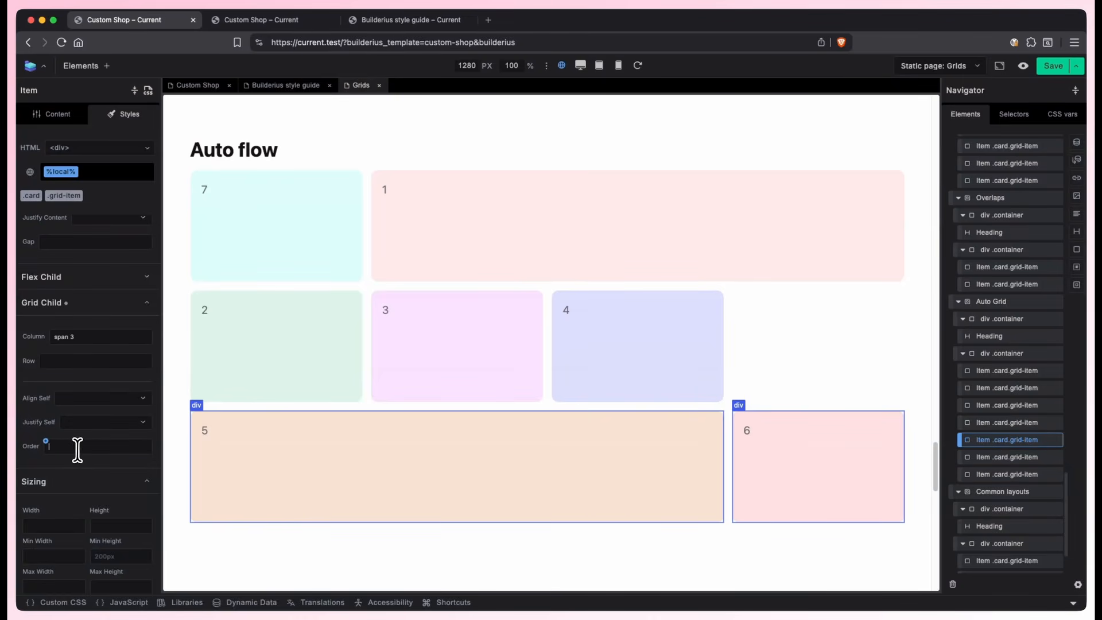
{"action": "left_click", "coordinate": [809, 477]}
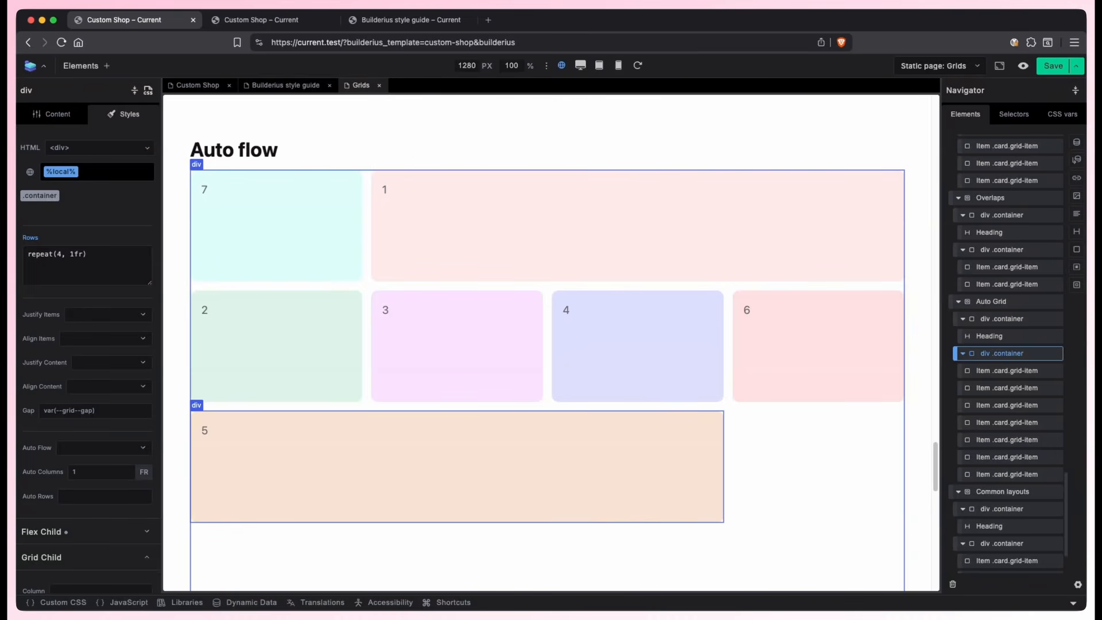
Look back over the page's grid examples and select the card container of the Card grid.
{"action": "scroll", "coordinate": [731, 580], "scroll_direction": "down", "scroll_amount": 1}
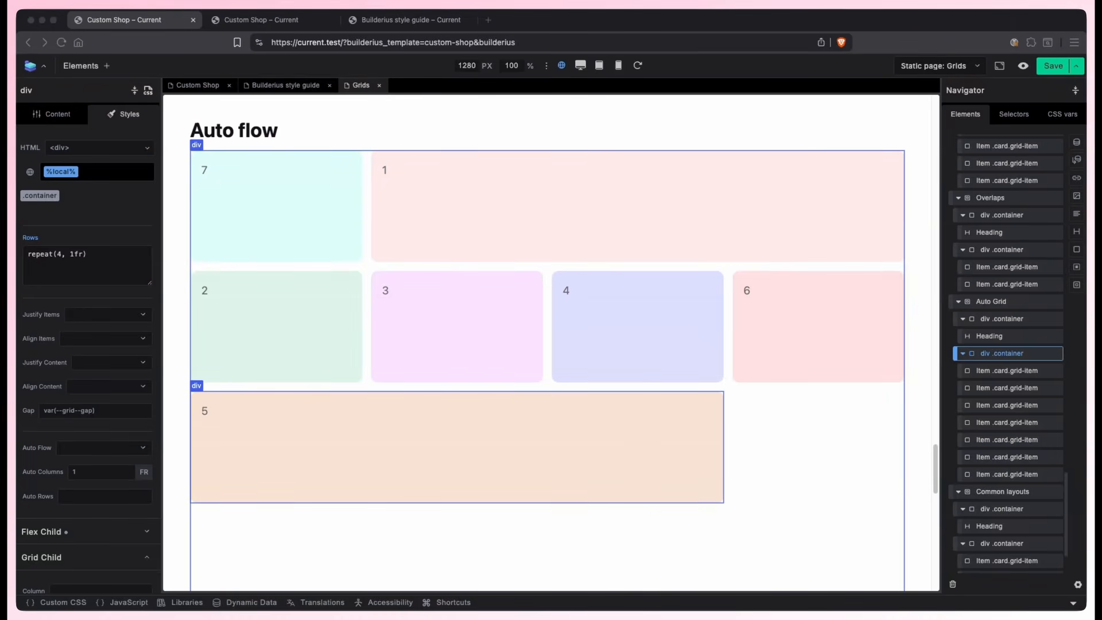
{"action": "scroll", "coordinate": [551, 344], "scroll_direction": "up", "scroll_amount": 7}
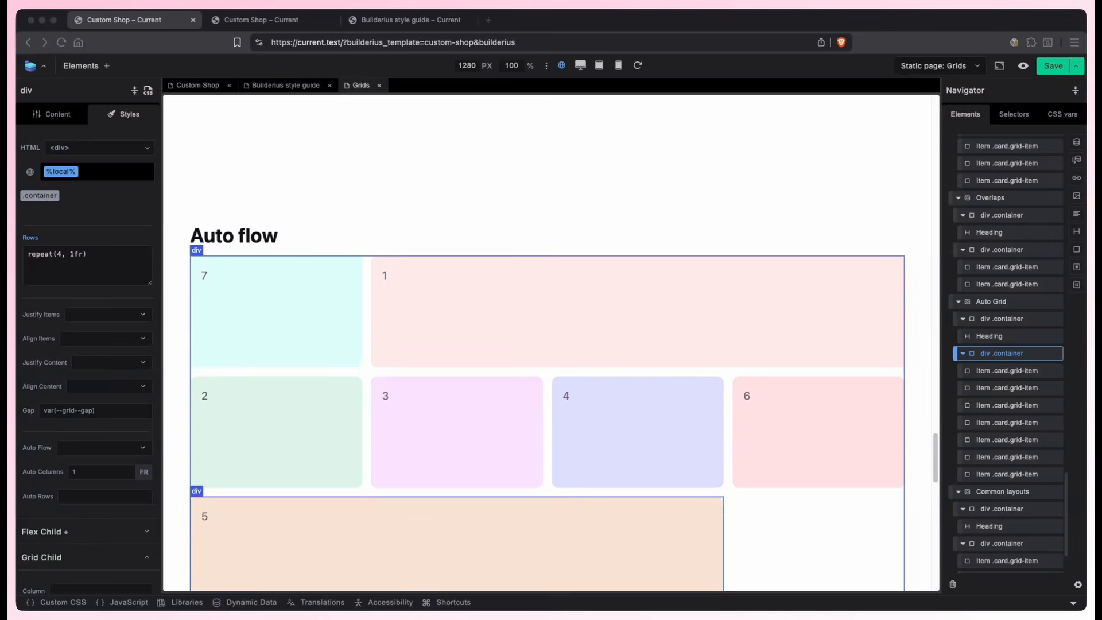
{"action": "scroll", "coordinate": [551, 345], "scroll_direction": "up", "scroll_amount": 12}
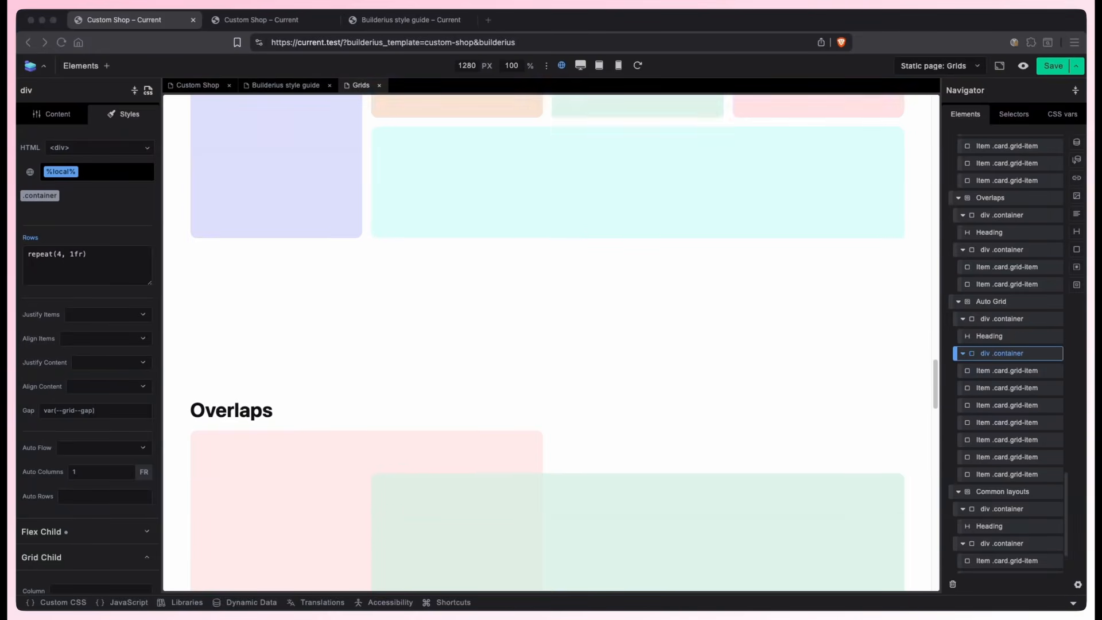
{"action": "scroll", "coordinate": [551, 345], "scroll_direction": "down", "scroll_amount": 10}
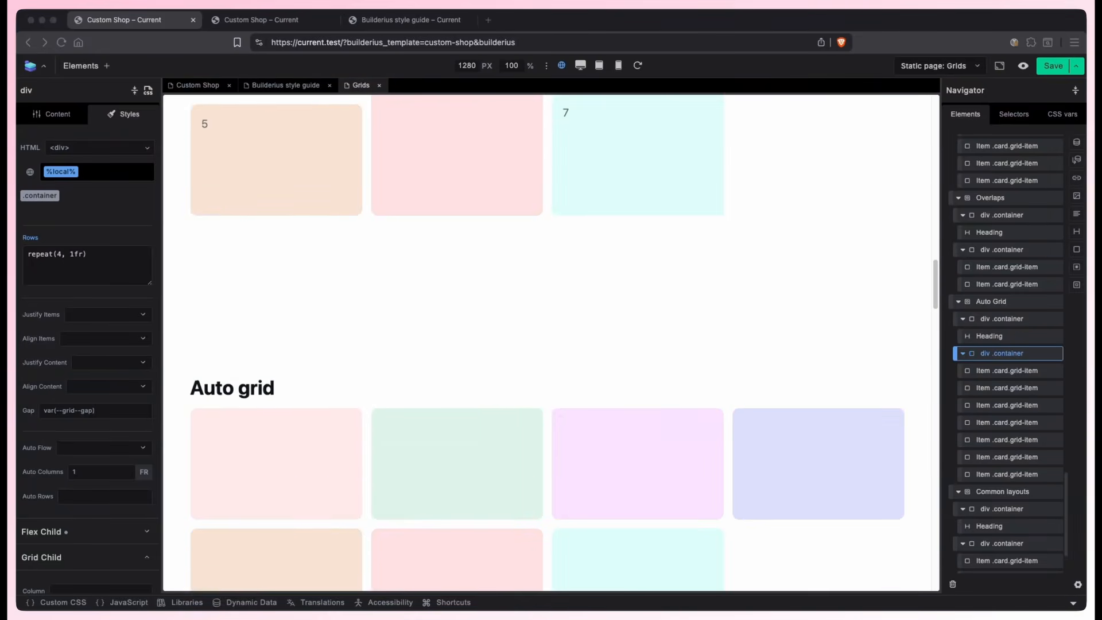
{"action": "scroll", "coordinate": [582, 369], "scroll_direction": "up", "scroll_amount": 20}
{"action": "left_click", "coordinate": [582, 369]}
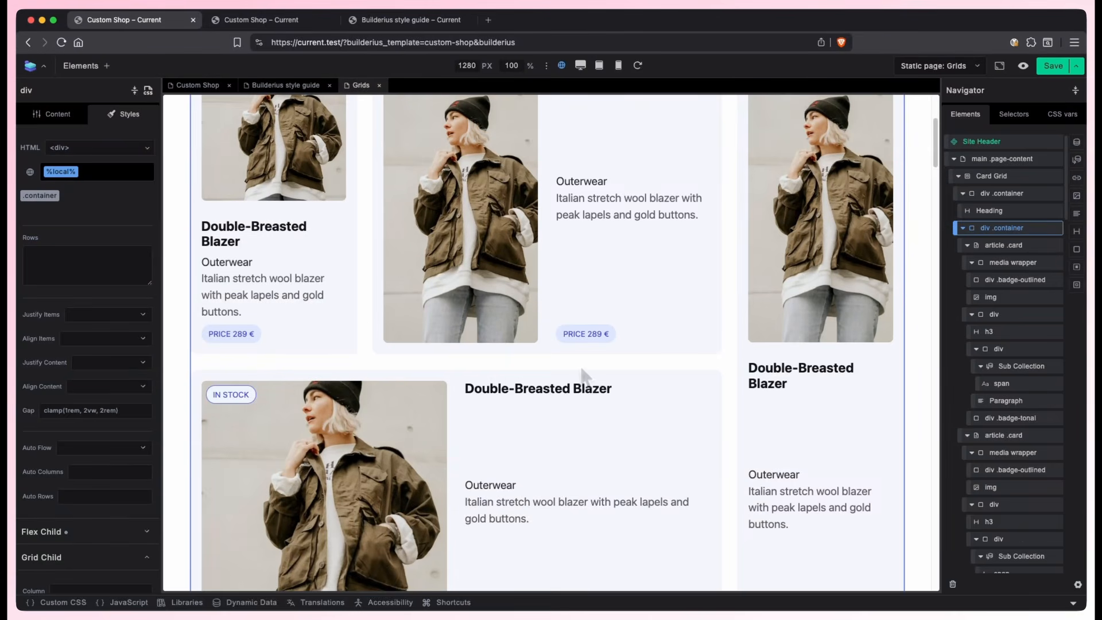
Switch the element styles to the CSS code view and inspect the CSS of the Card grid and Simple grid containers.
{"action": "left_click", "coordinate": [148, 90]}
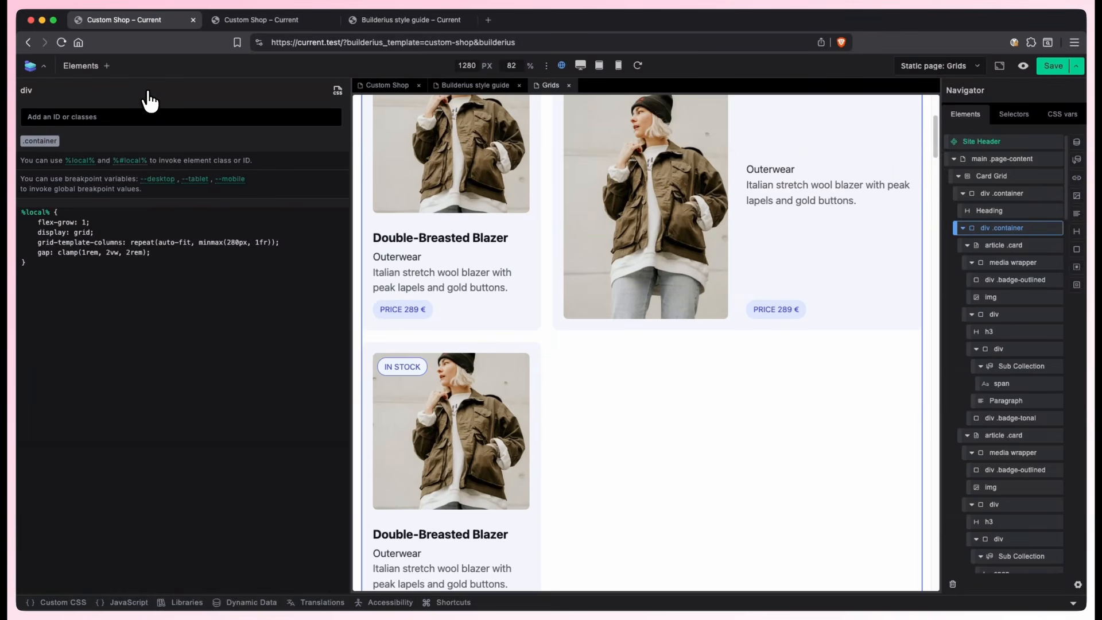
{"action": "mouse_move", "coordinate": [68, 261]}
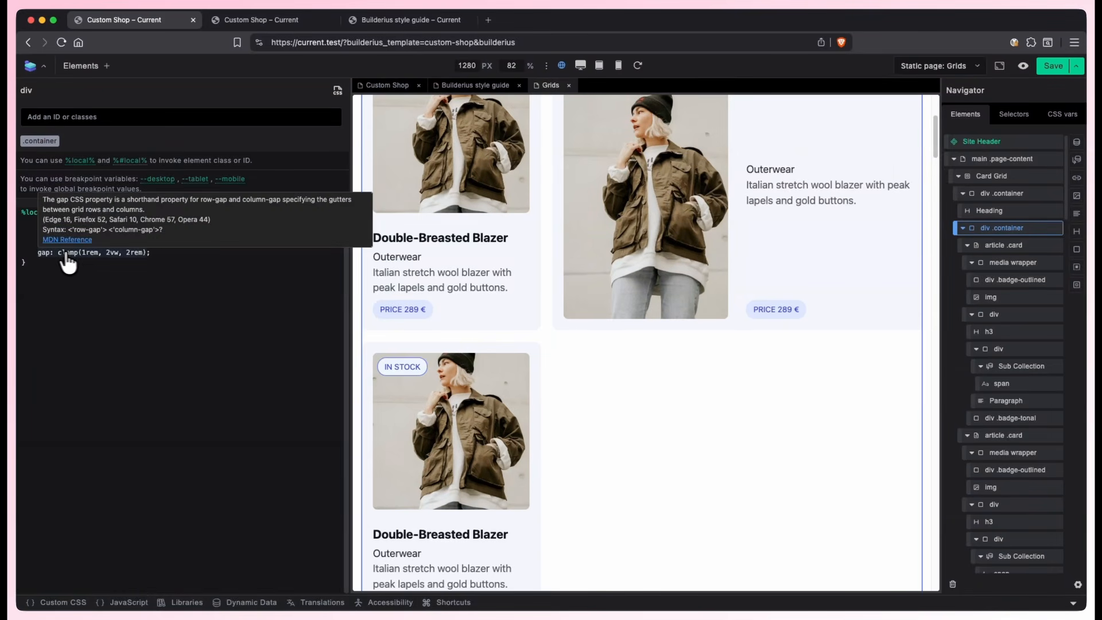
{"action": "scroll", "coordinate": [445, 362], "scroll_direction": "down", "scroll_amount": 10}
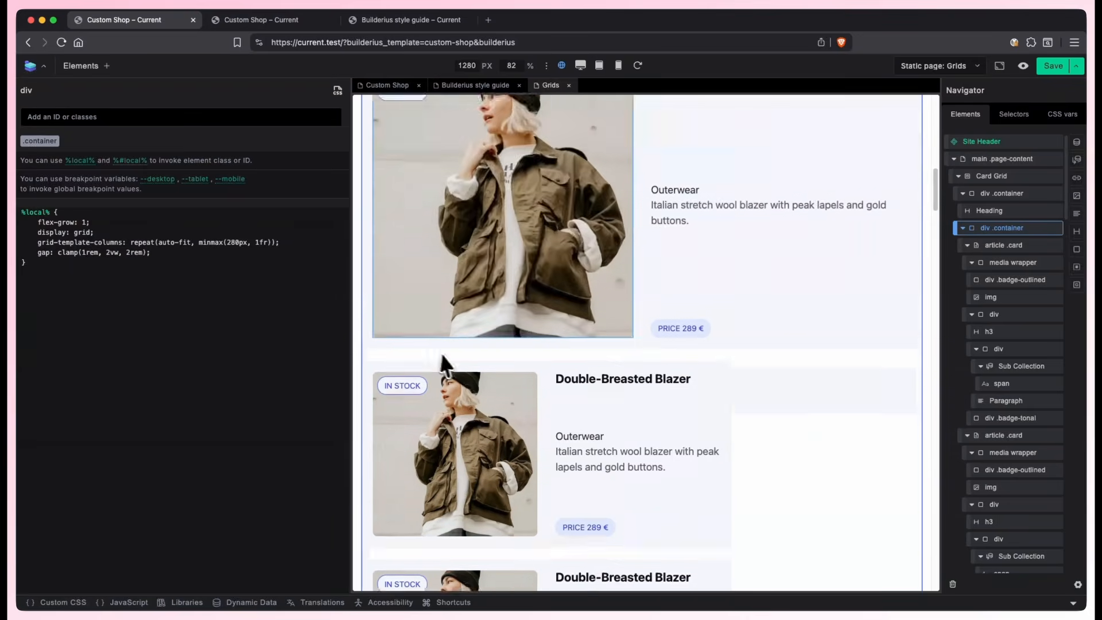
{"action": "scroll", "coordinate": [443, 356], "scroll_direction": "down", "scroll_amount": 10}
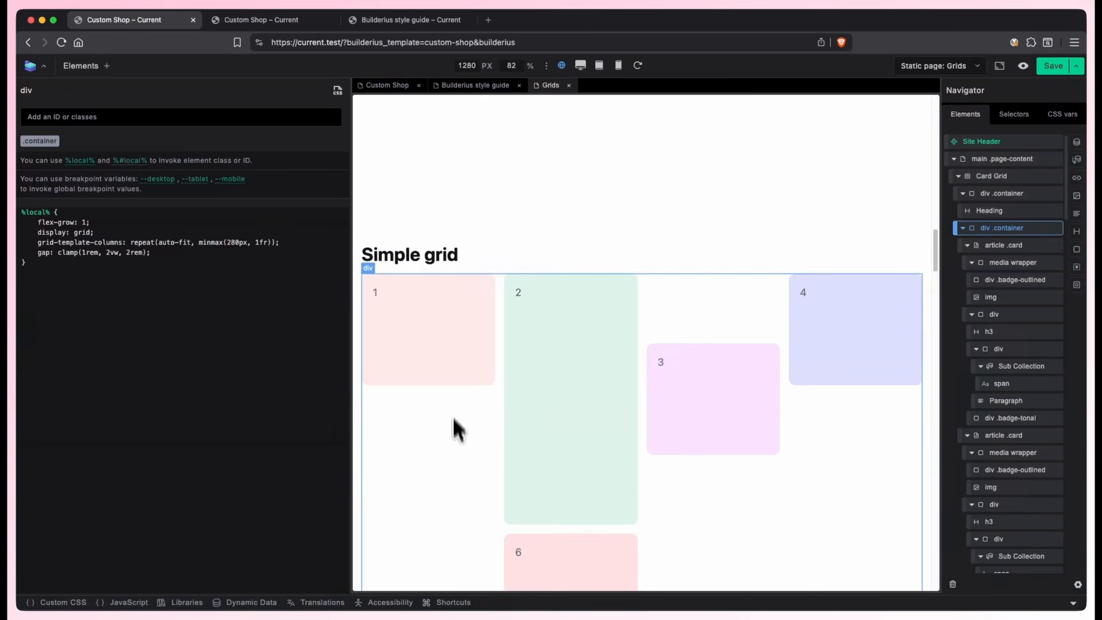
{"action": "left_click", "coordinate": [453, 419]}
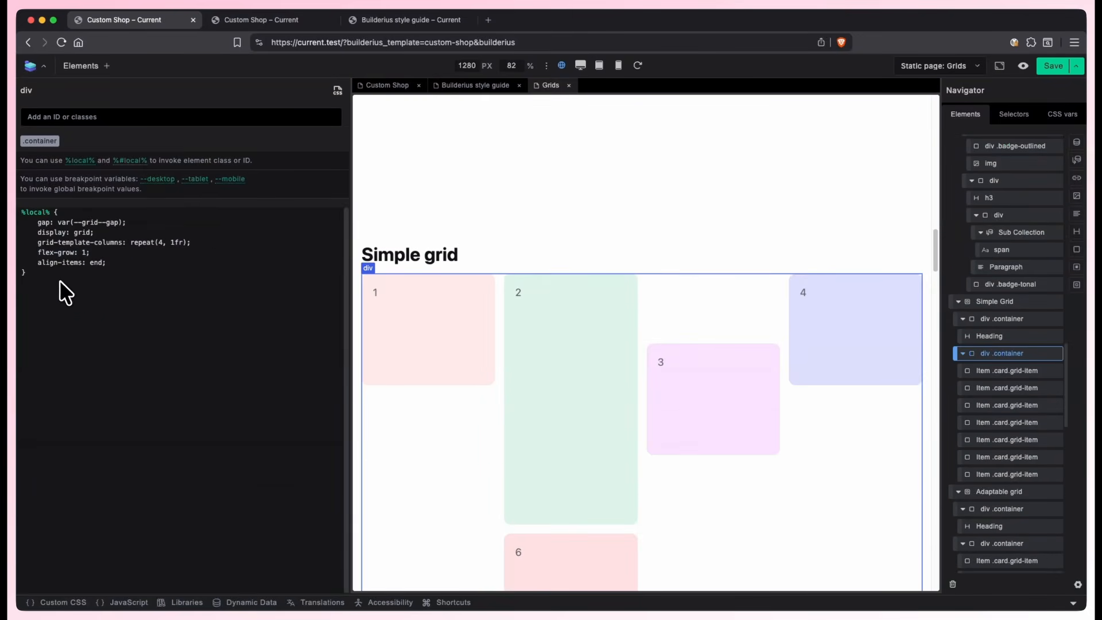
In the Auto flow grid, edit item 7's CSS code to set its order to 2.
{"action": "scroll", "coordinate": [533, 384], "scroll_direction": "down", "scroll_amount": 10}
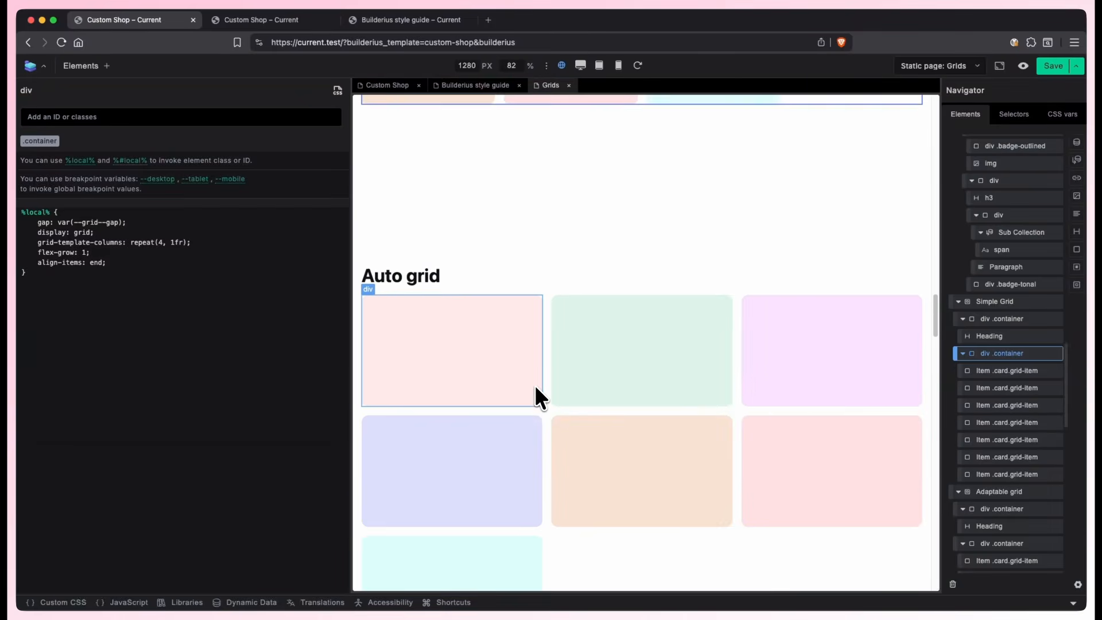
{"action": "left_click", "coordinate": [535, 386]}
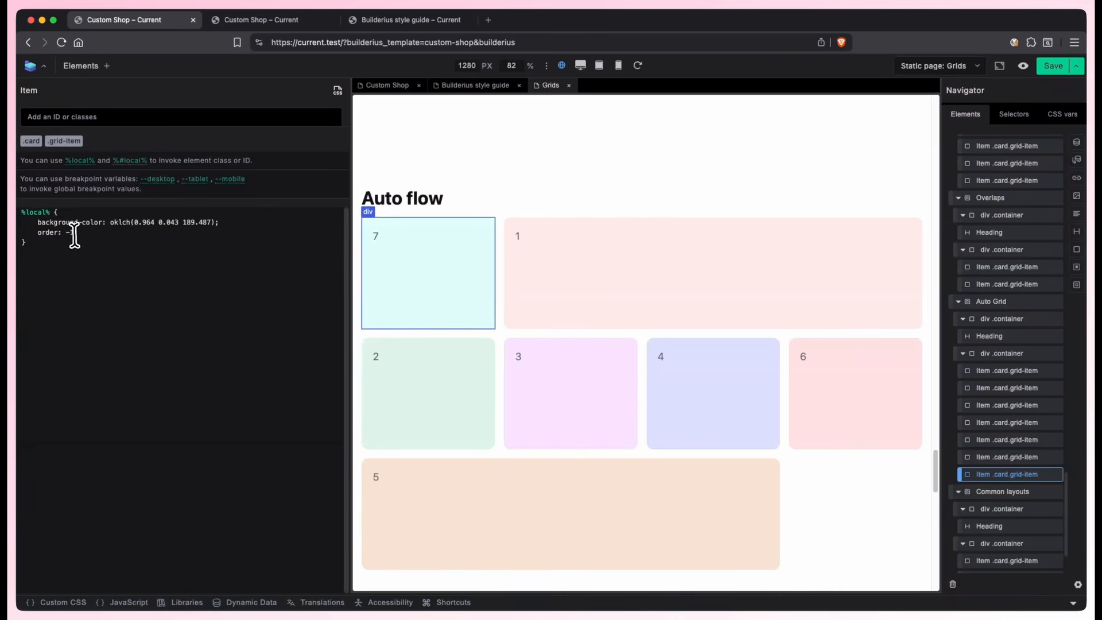
{"action": "left_click", "coordinate": [74, 235]}
{"action": "key", "text": "BackSpace"}
{"action": "key", "text": "BackSpace"}
{"action": "type", "text": "2"}
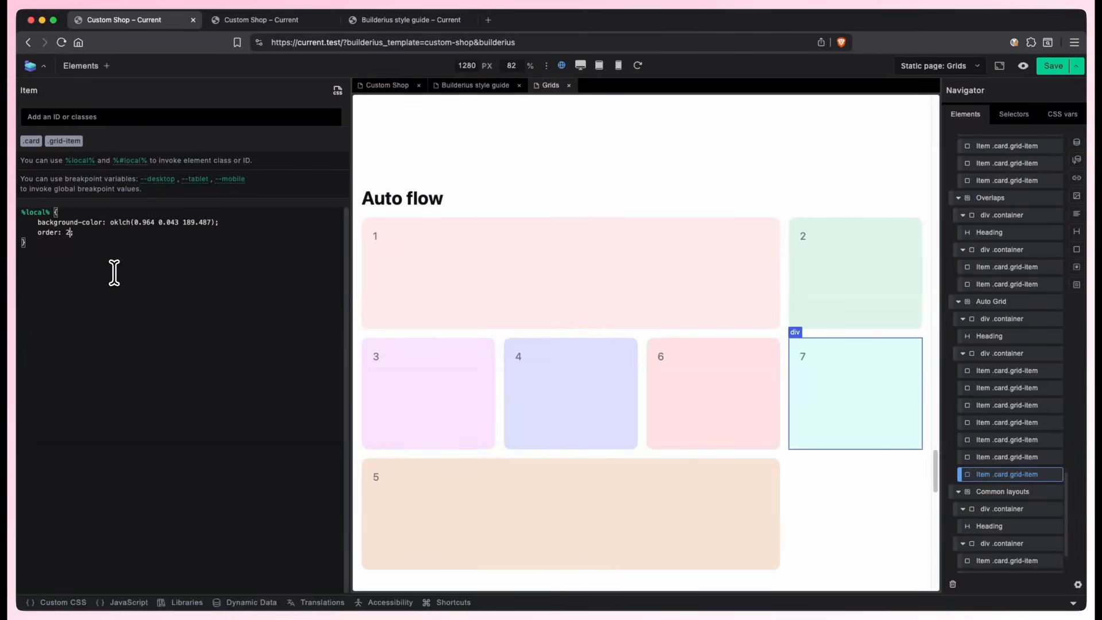